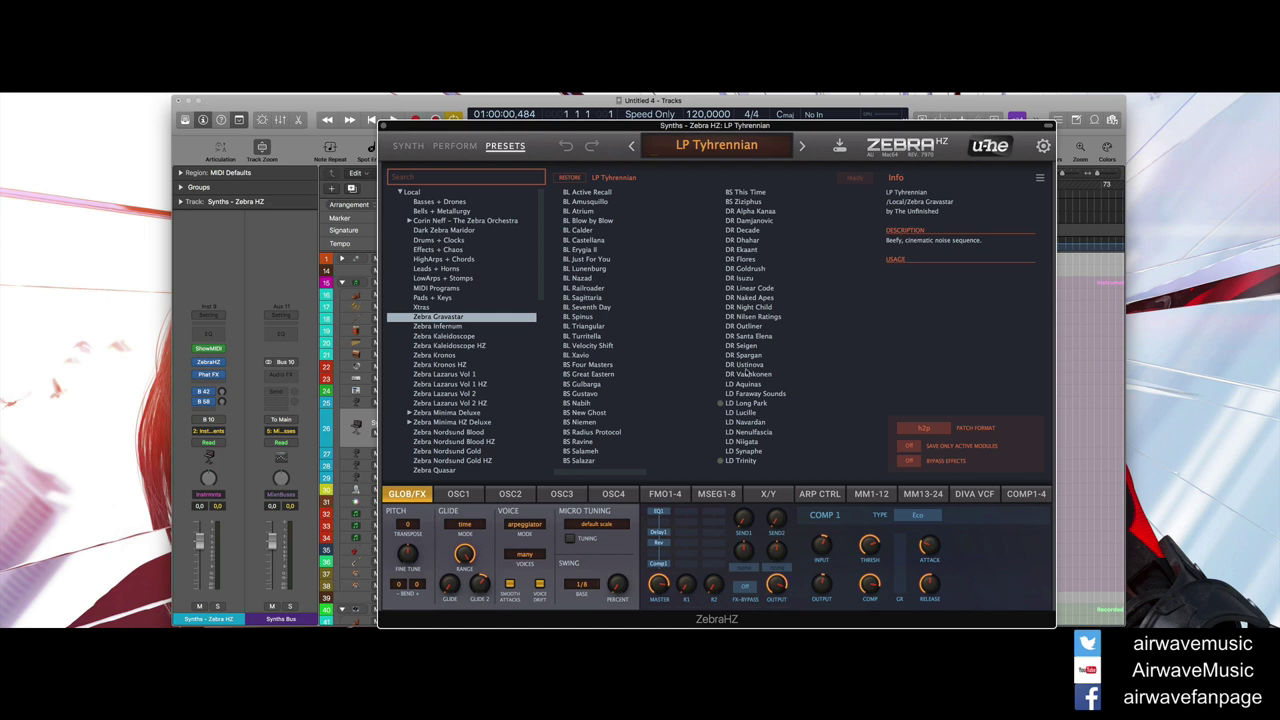
Audition the Zebra Gravastar presets LP Jaya, SC Tallendorf and SQ Sybra.
{"action": "scroll", "coordinate": [633, 276], "scroll_direction": "down", "scroll_amount": 5}
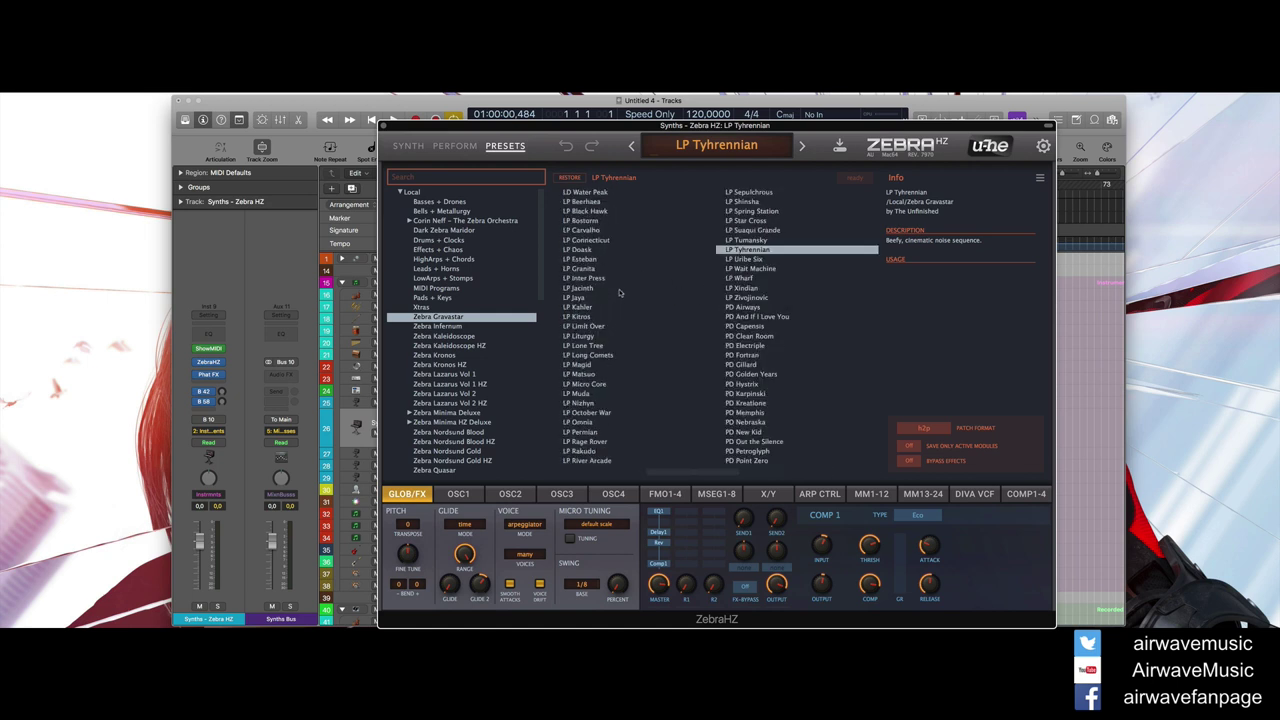
{"action": "left_click", "coordinate": [587, 298]}
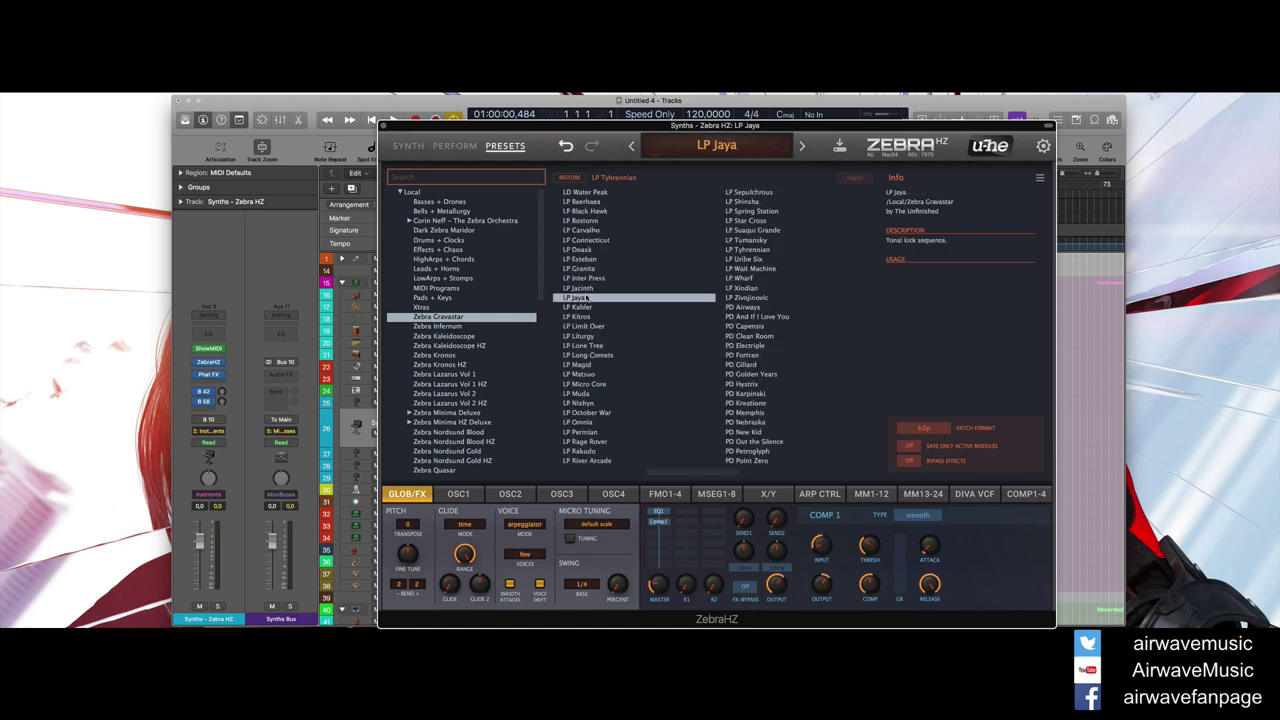
{"action": "scroll", "coordinate": [650, 304], "scroll_direction": "down", "scroll_amount": 5}
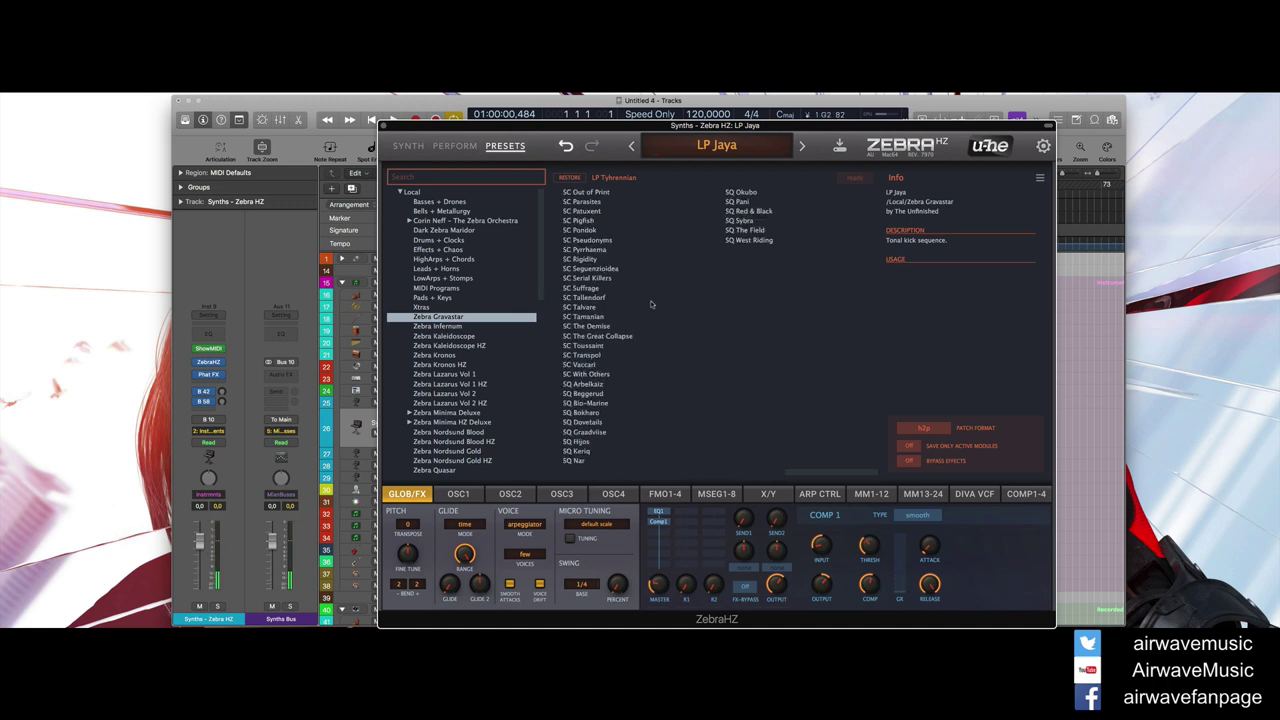
{"action": "scroll", "coordinate": [650, 300], "scroll_direction": "up", "scroll_amount": 2}
{"action": "left_click", "coordinate": [757, 298]}
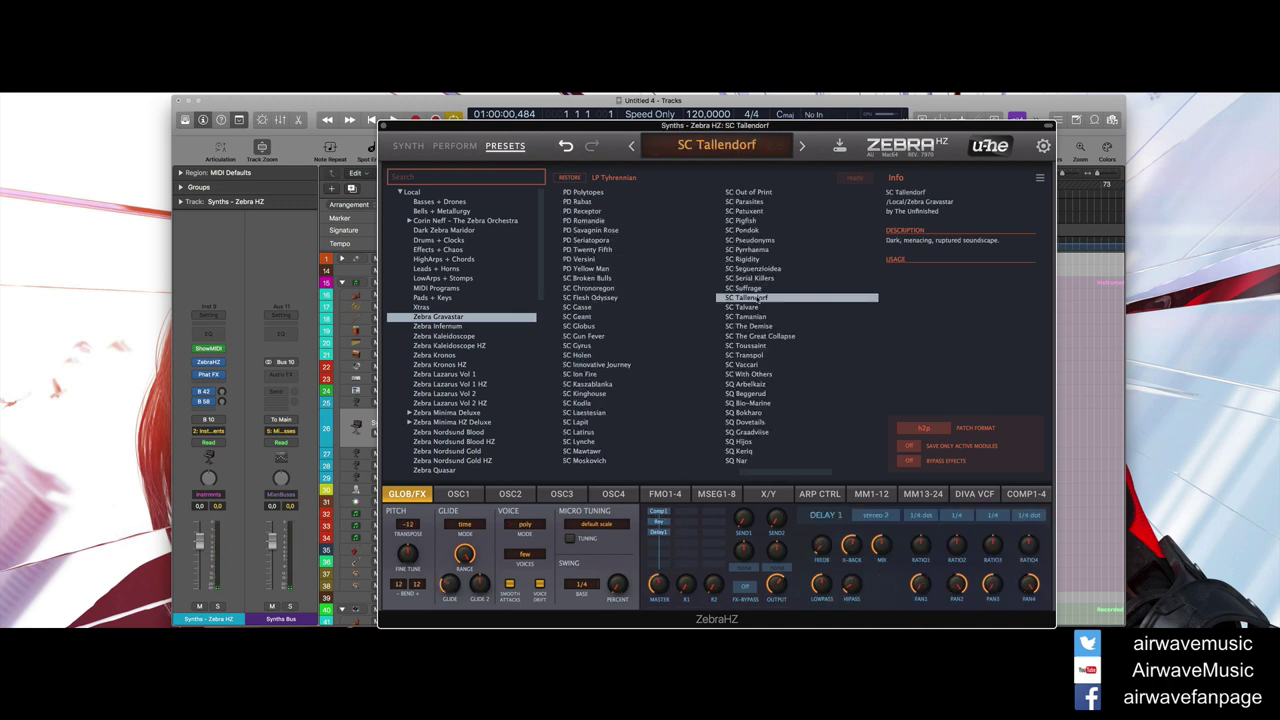
{"action": "scroll", "coordinate": [757, 298], "scroll_direction": "down", "scroll_amount": 2}
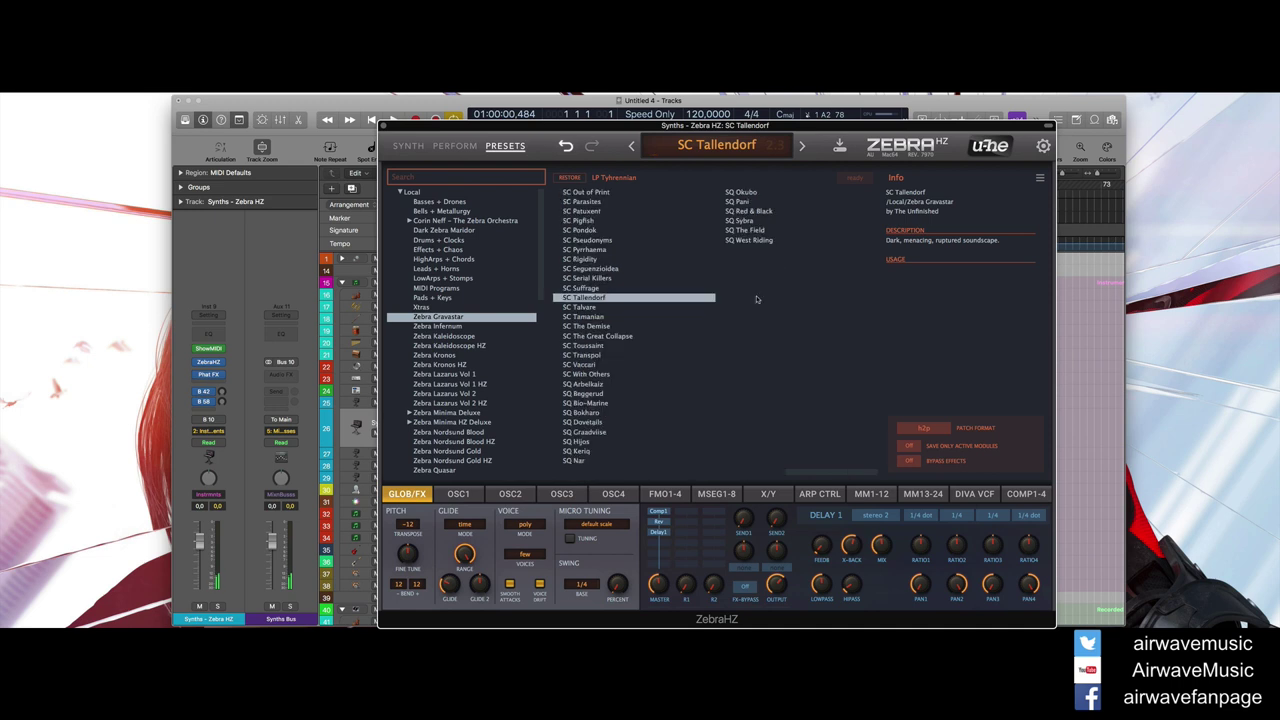
{"action": "left_click", "coordinate": [745, 221]}
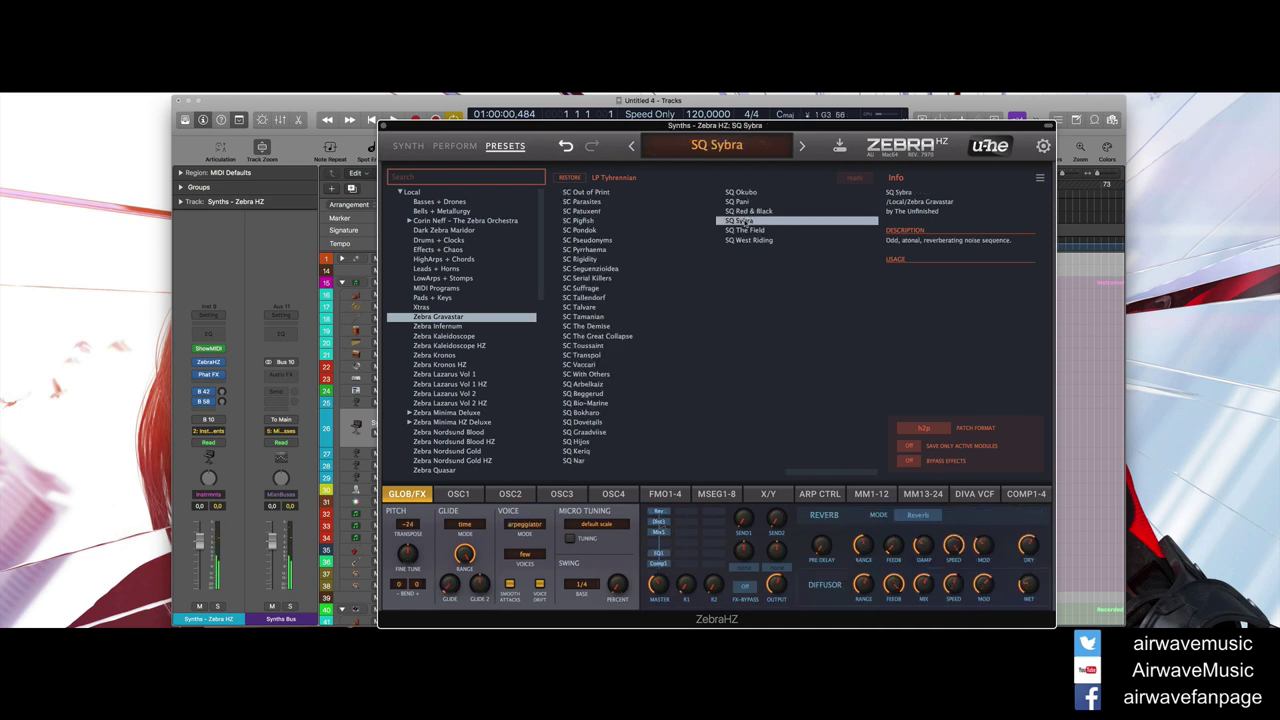
{"action": "scroll", "coordinate": [745, 221], "scroll_direction": "up", "scroll_amount": 5}
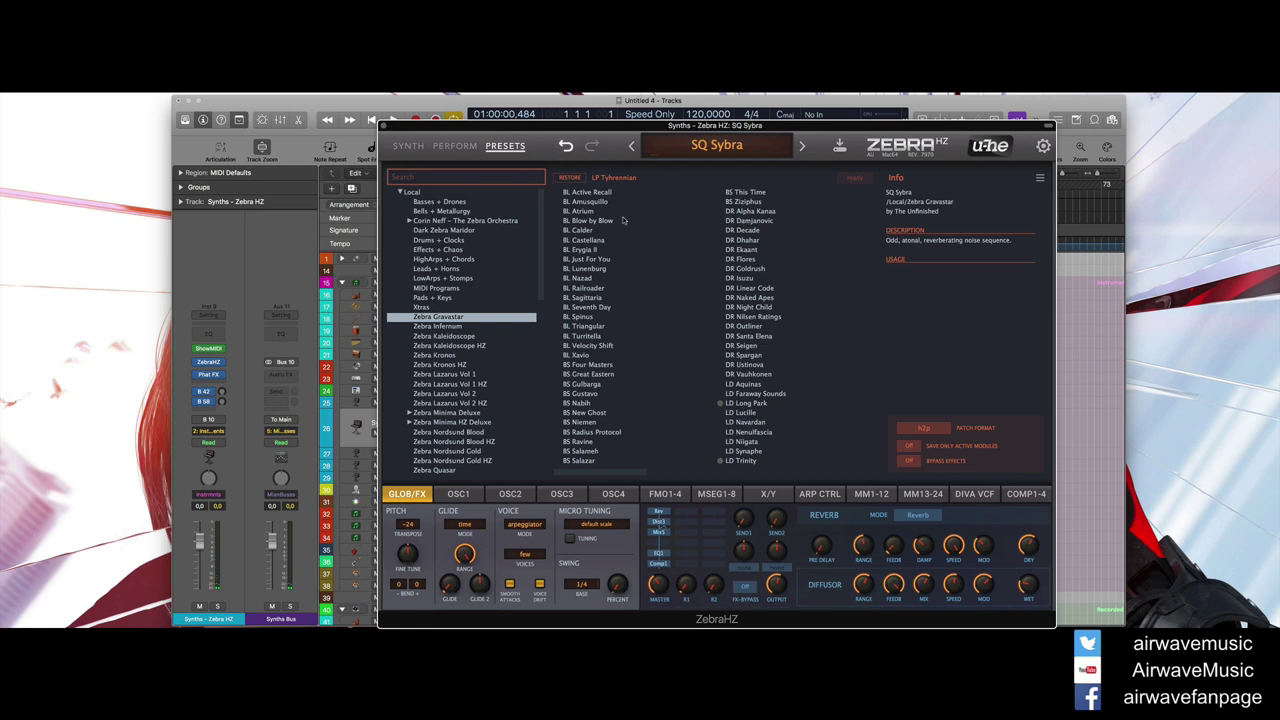
Load the ARP Scarlet Letters A preset from the Zebra Kronos folder, comparing it with ARP Scarlet Letters B, and close the synth window.
{"action": "left_click", "coordinate": [441, 366]}
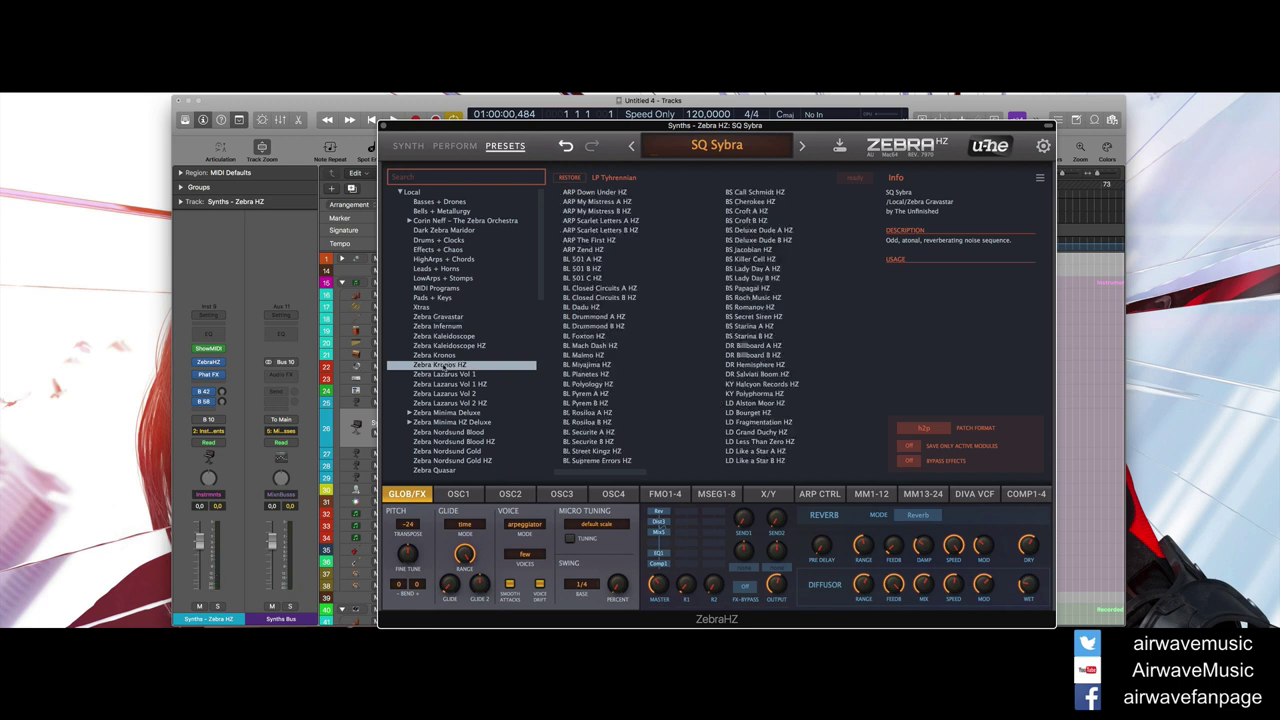
{"action": "left_click", "coordinate": [444, 356]}
{"action": "left_click", "coordinate": [574, 230]}
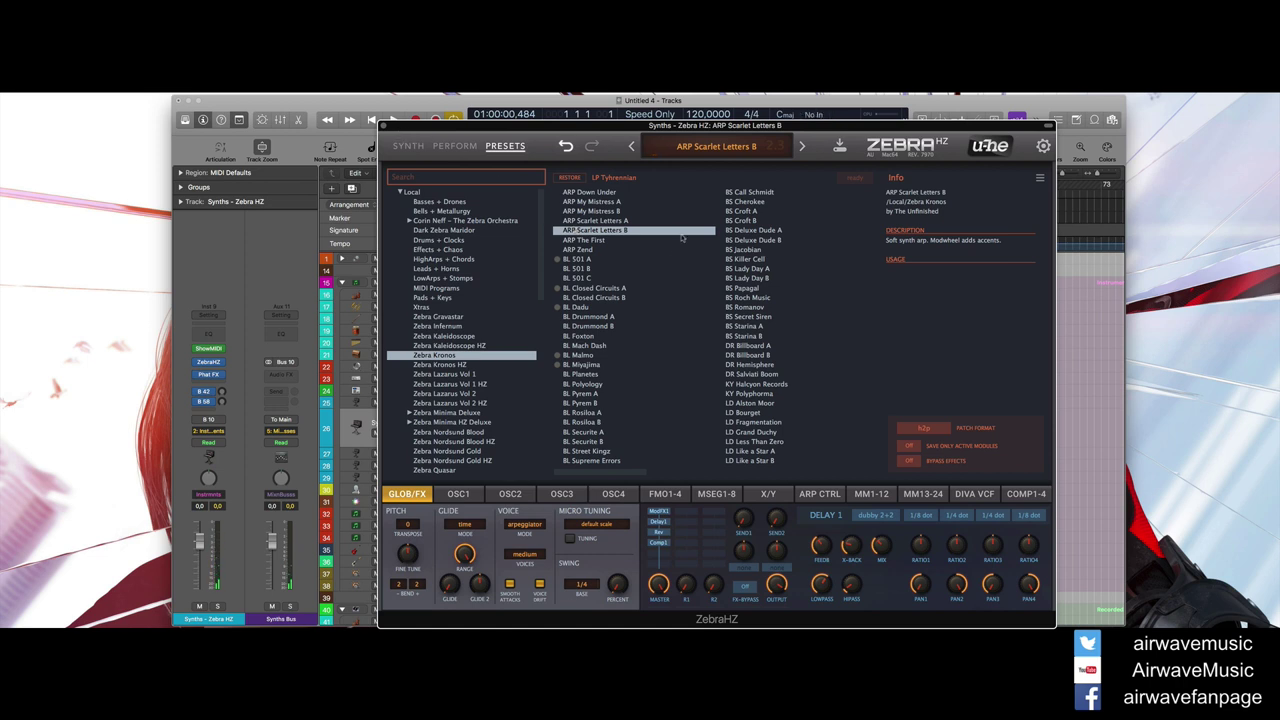
{"action": "left_click", "coordinate": [612, 220]}
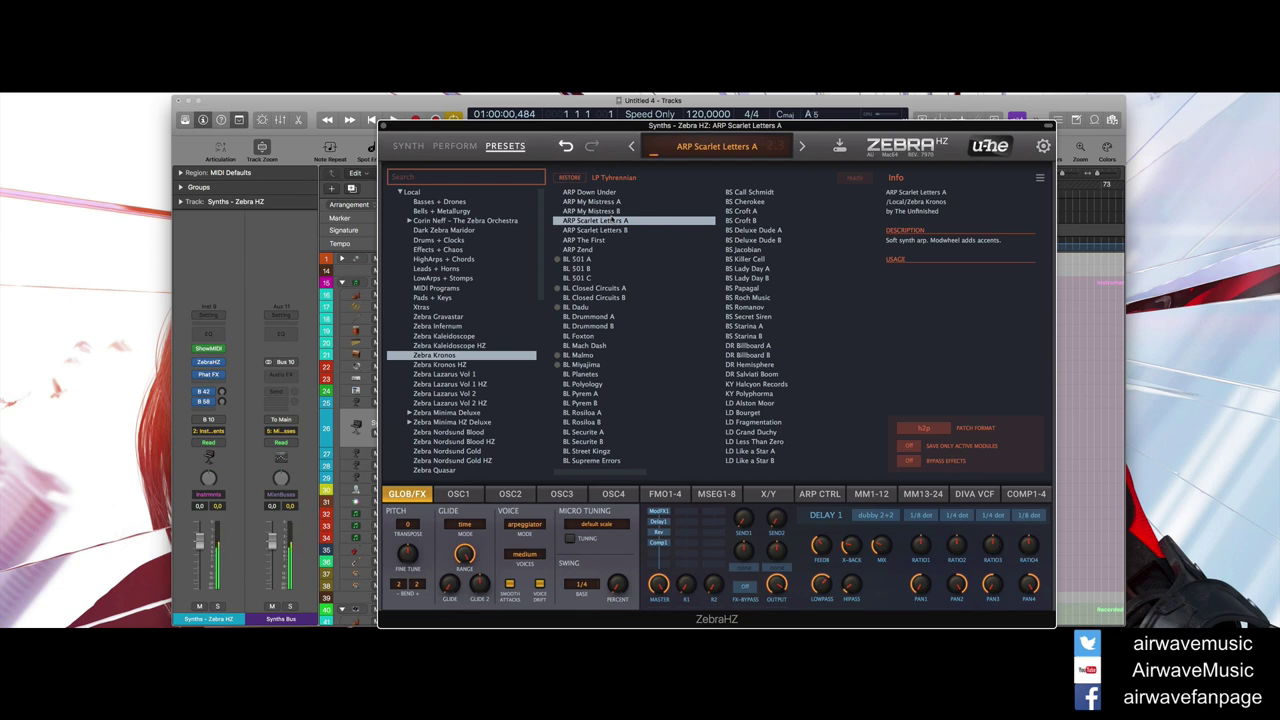
{"action": "left_click", "coordinate": [383, 127]}
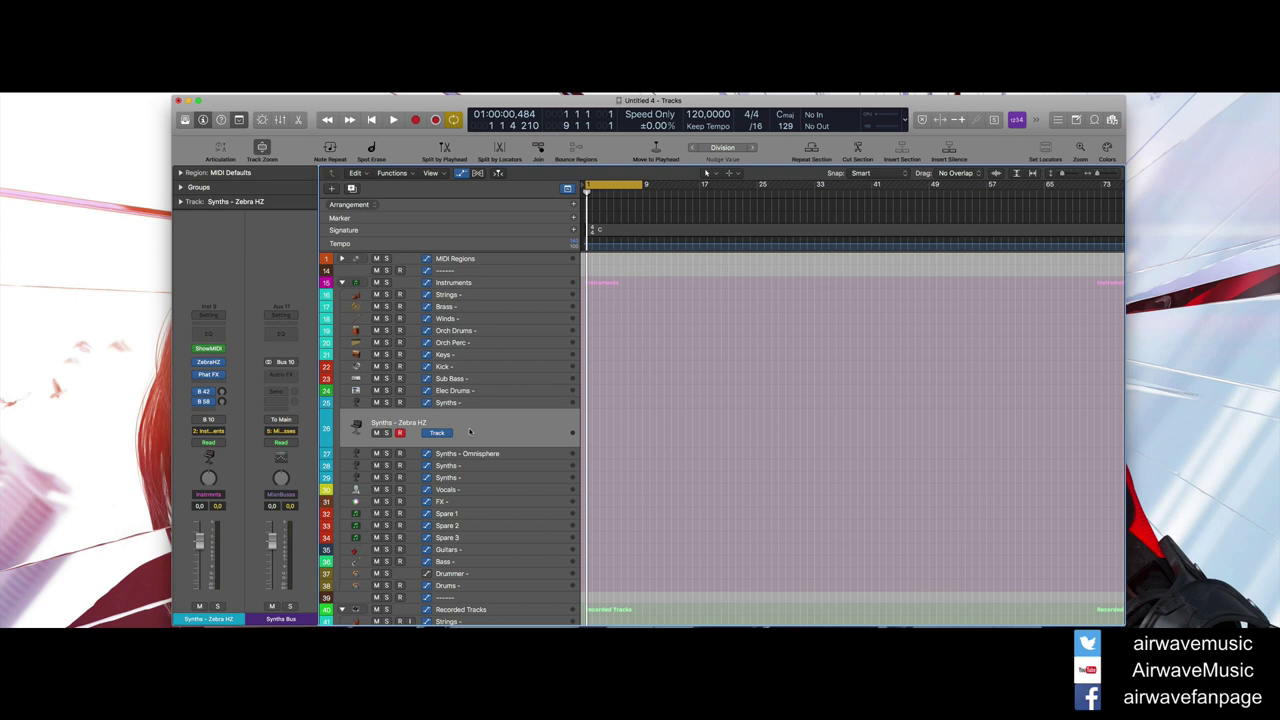
Record a held F maj7 chord from bar 1 on the Synths - Zebra HZ track.
{"action": "key", "text": "space"}
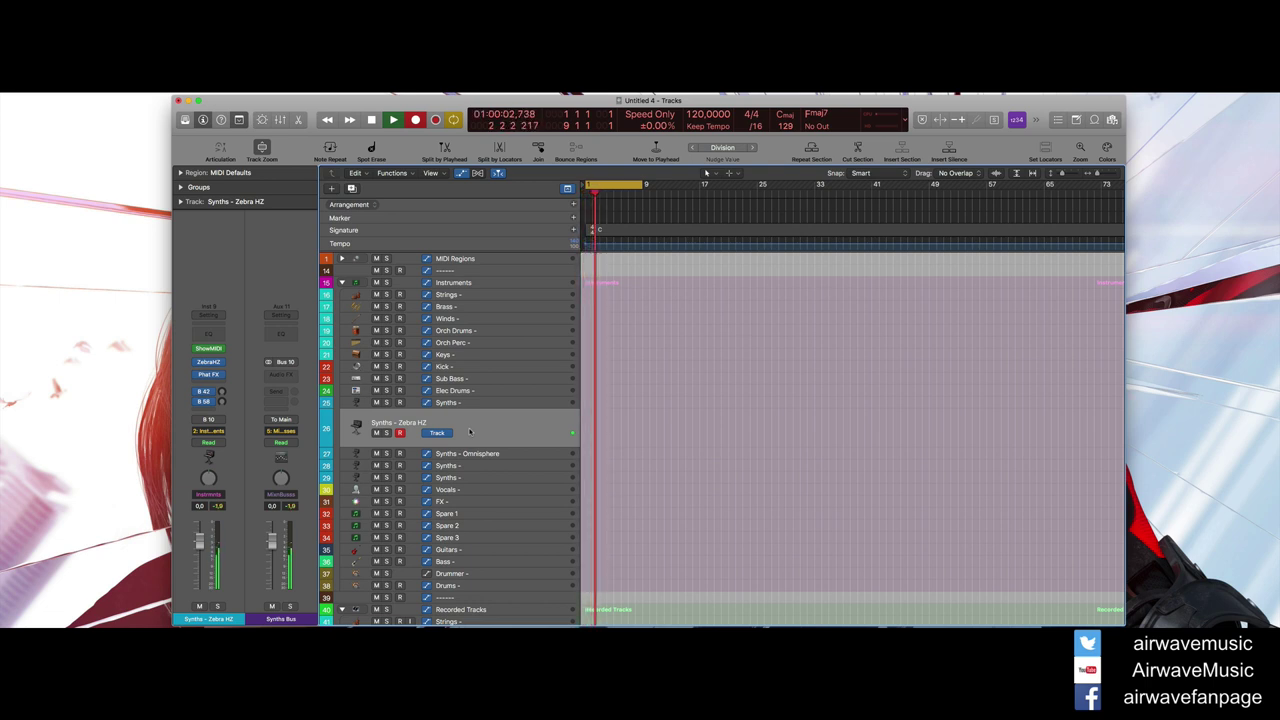
{"action": "key", "text": "space"}
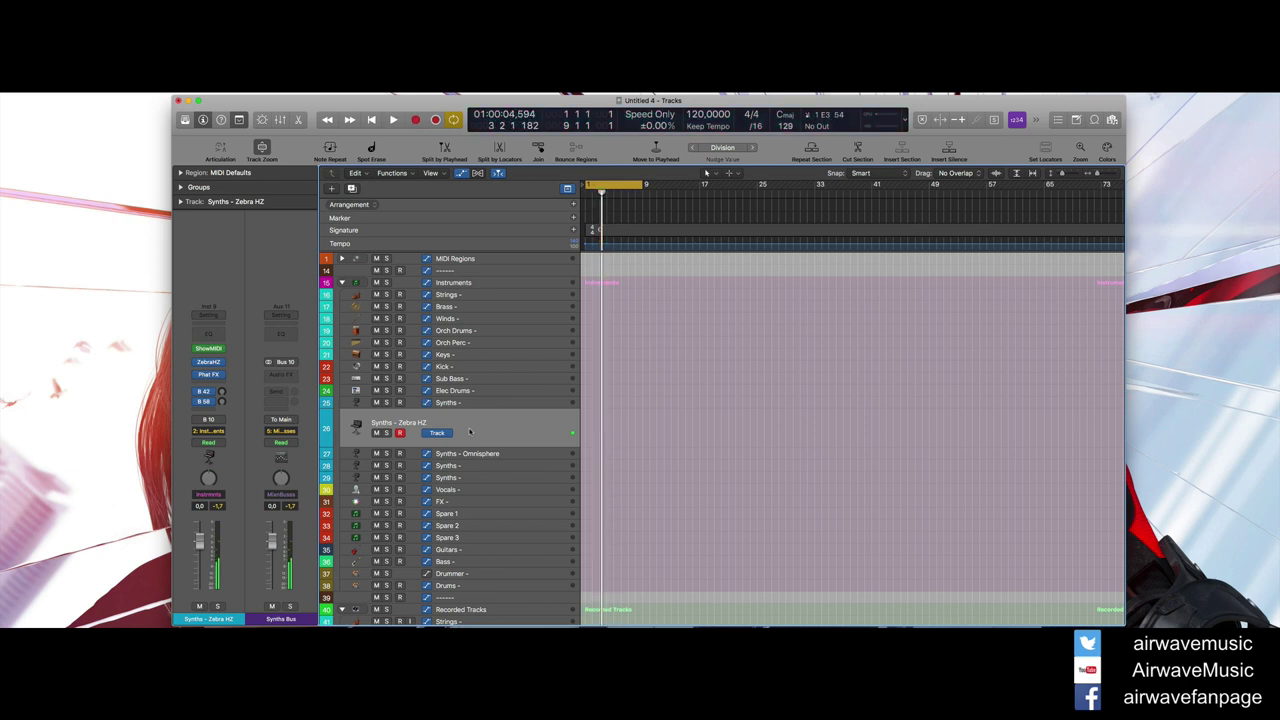
{"action": "key", "text": "r"}
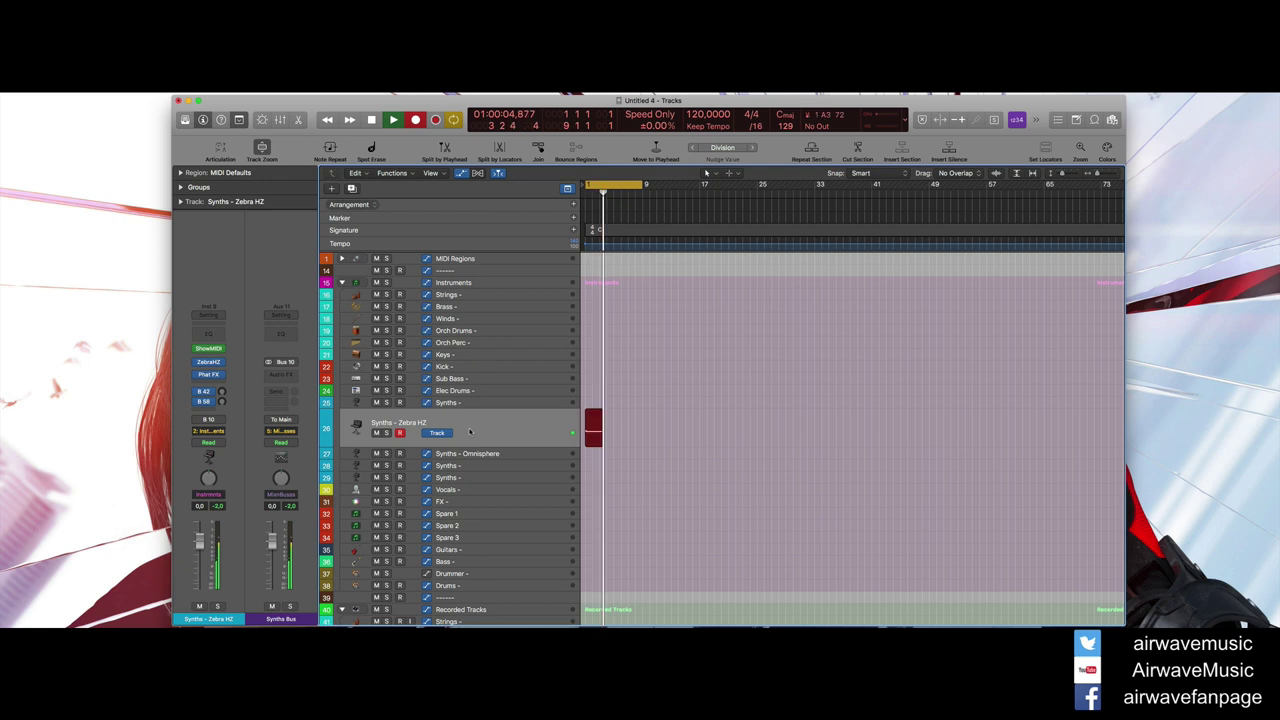
{"action": "key", "text": "space"}
Extend the recorded region to bar 9 and stretch its chord notes across the whole region, shortening overlapped notes.
{"action": "left_click_drag", "start_coordinate": [603, 443], "coordinate": [640, 444]}
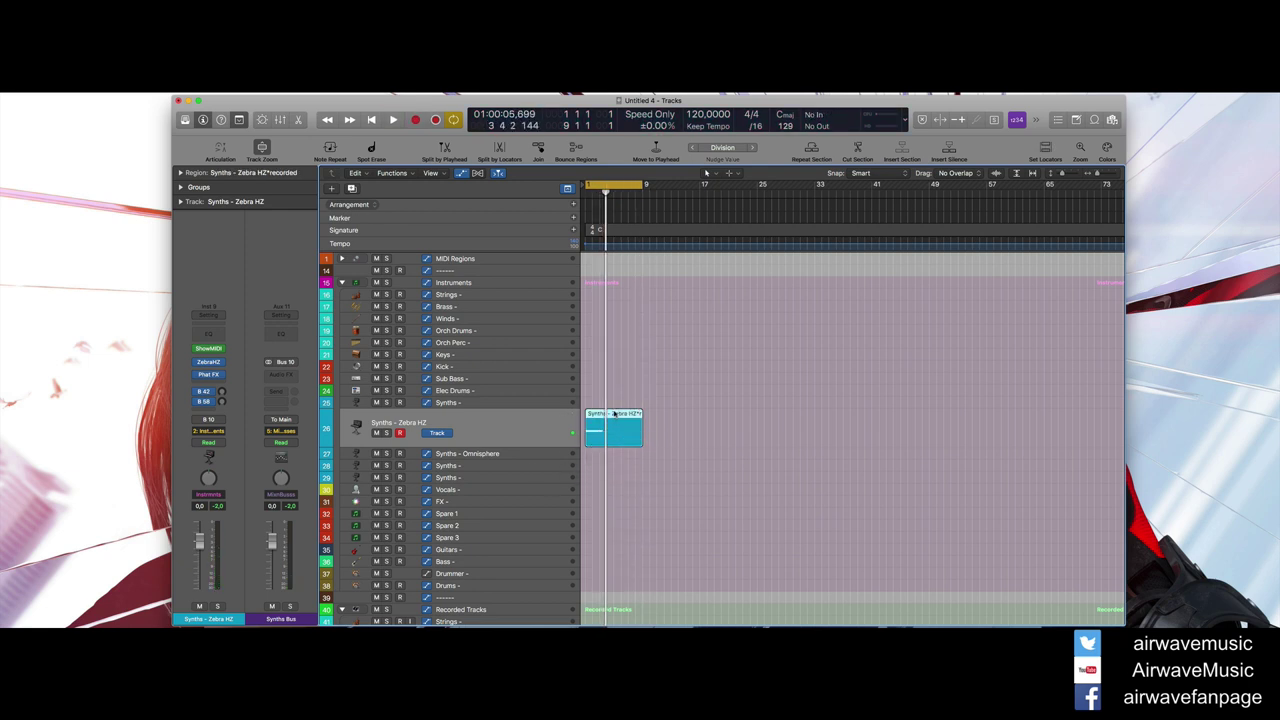
{"action": "double_click", "coordinate": [614, 413]}
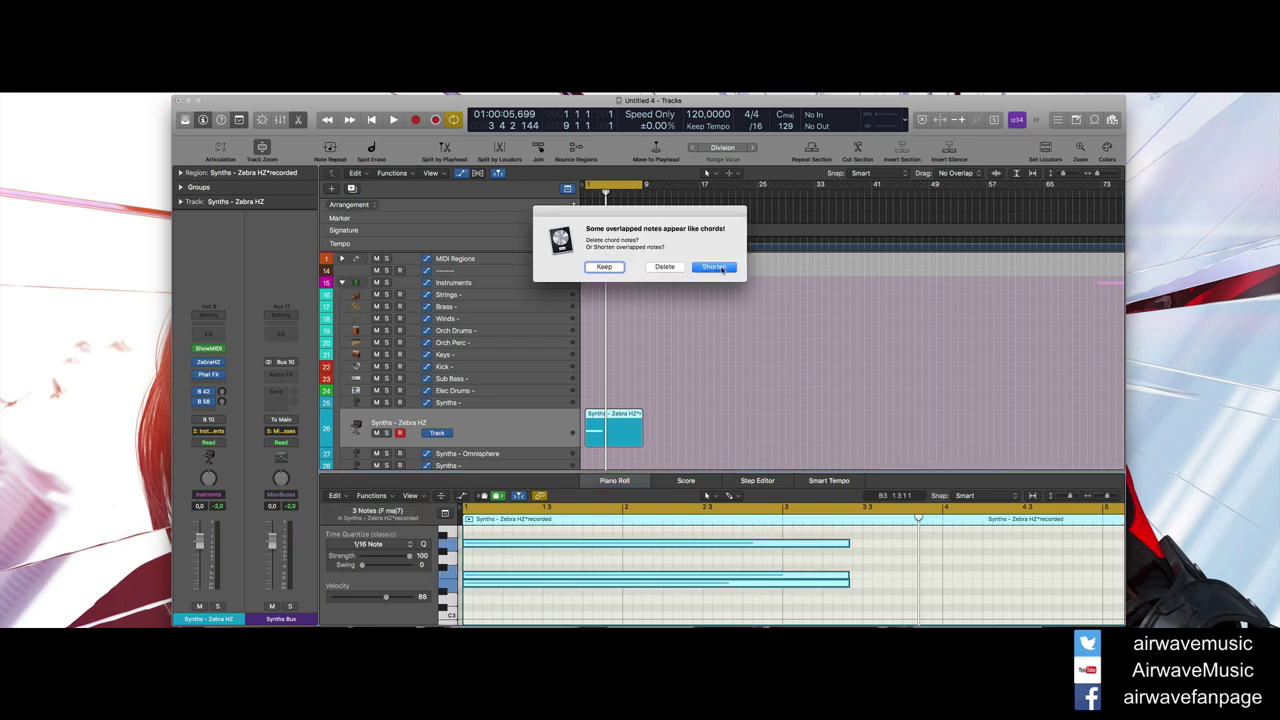
{"action": "left_click", "coordinate": [720, 270]}
{"action": "key", "text": "e"}
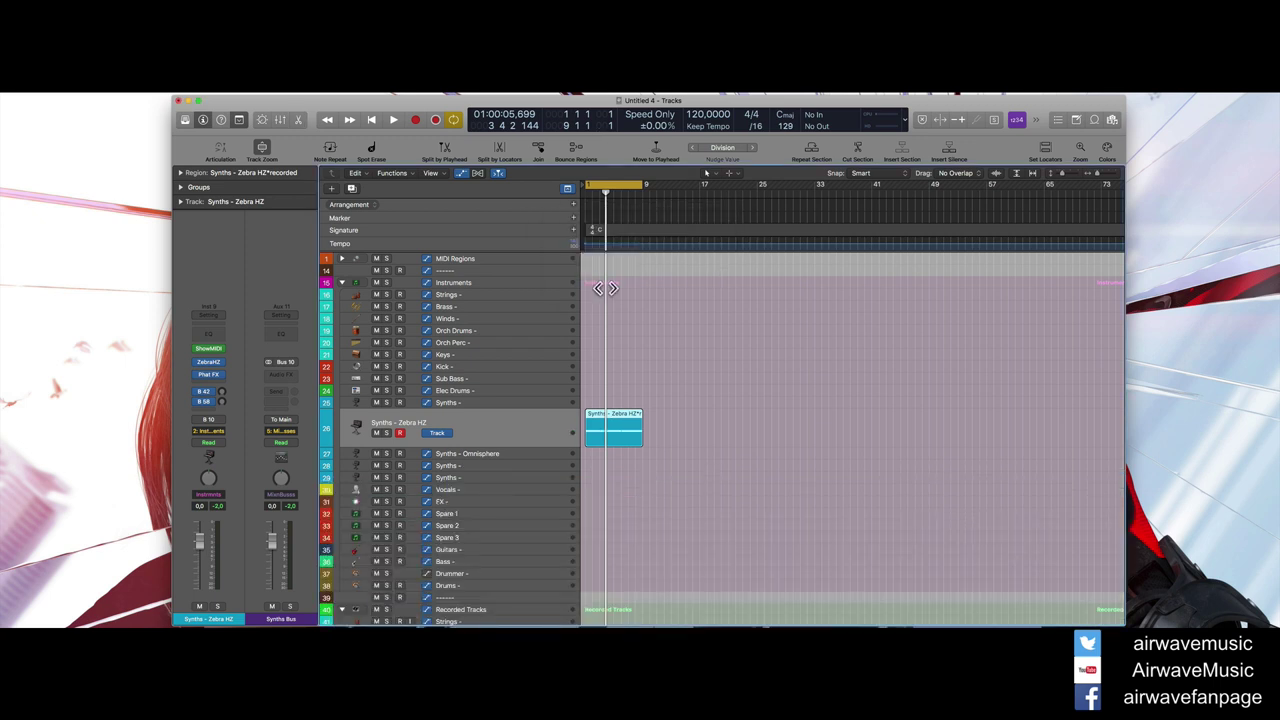
Play back the extended chord region briefly from the start of the project.
{"action": "key", "text": "Return"}
{"action": "key", "text": "space"}
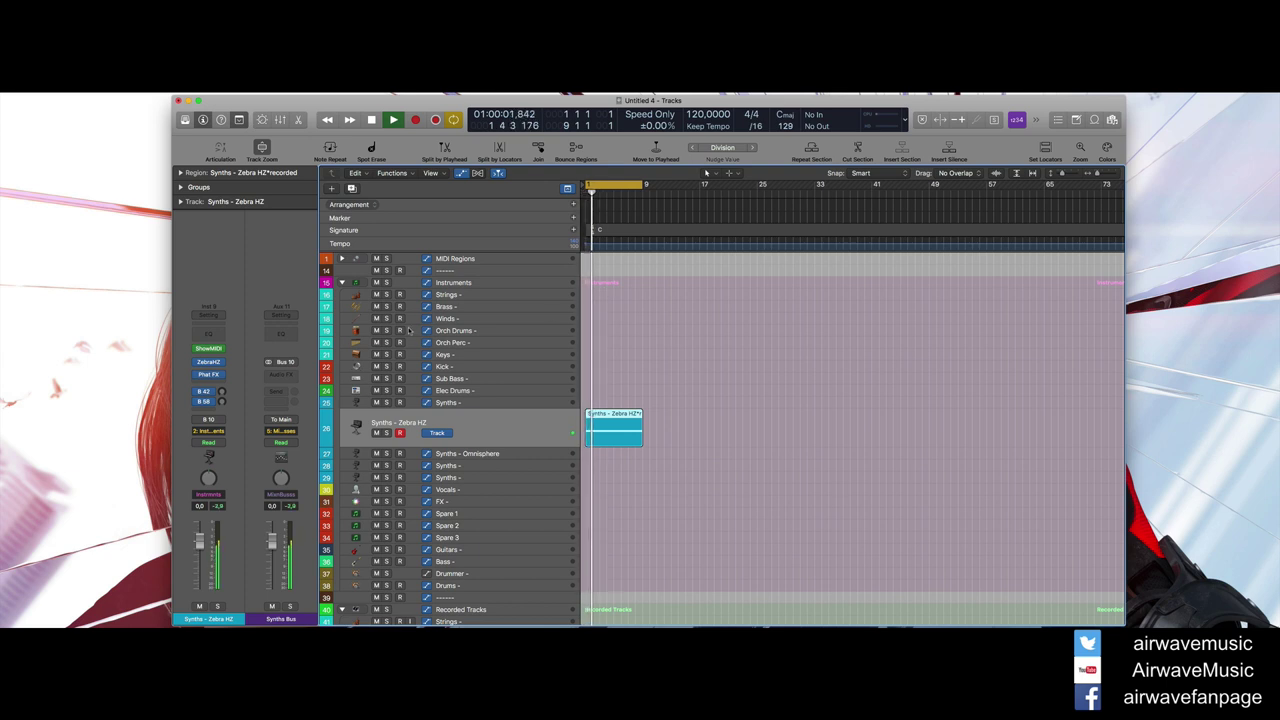
{"action": "key", "text": "space"}
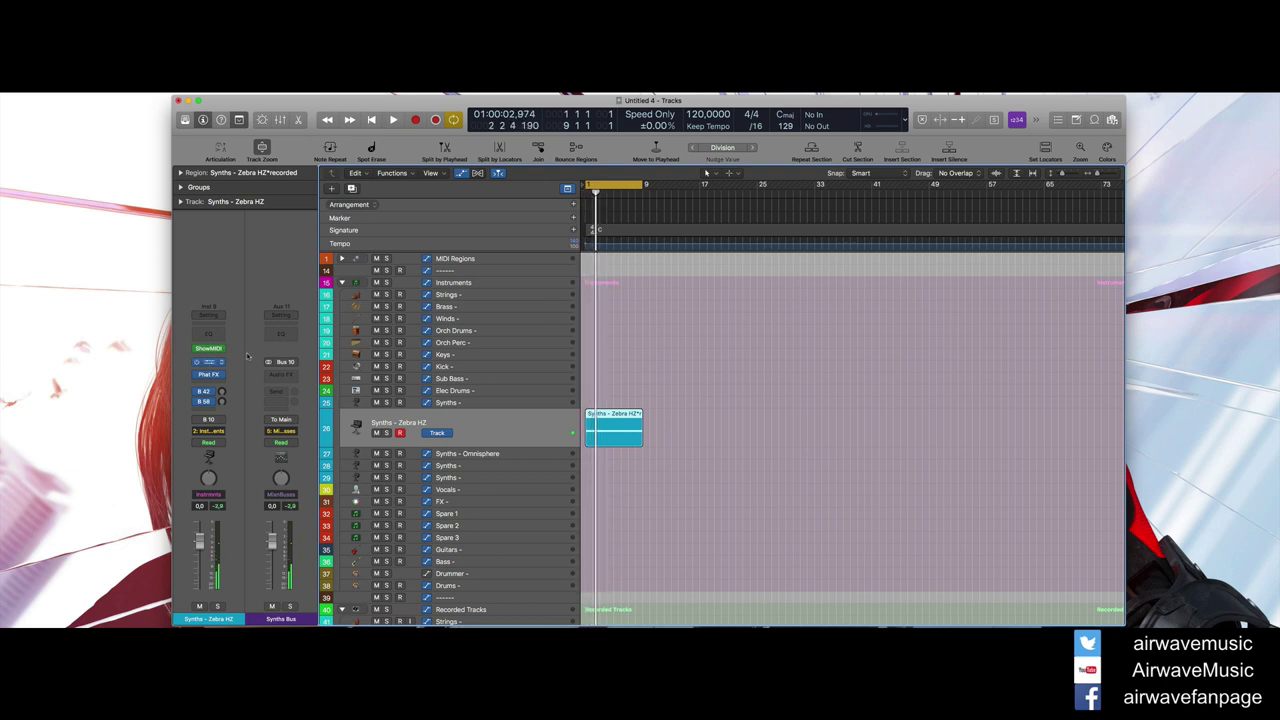
Set the ZebraHZ arpeggiator sync to 1/8, start playback and close the synth window.
{"action": "left_click", "coordinate": [208, 361]}
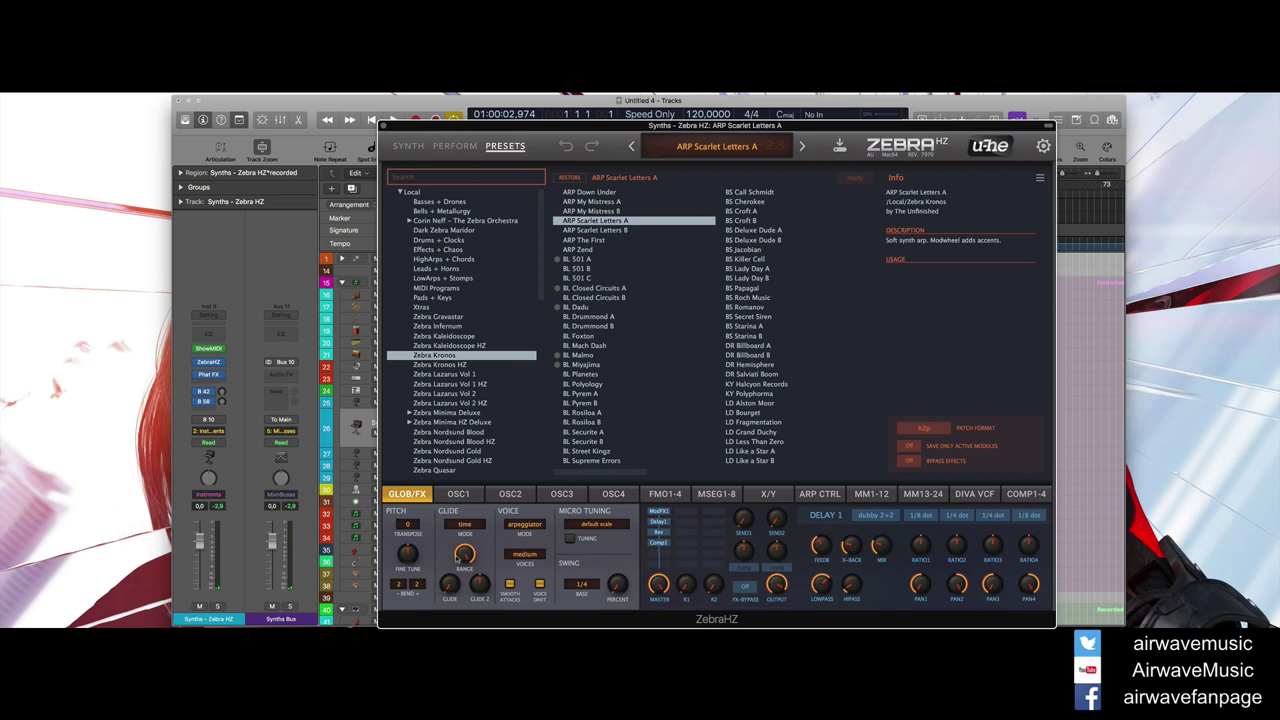
{"action": "left_click", "coordinate": [822, 497]}
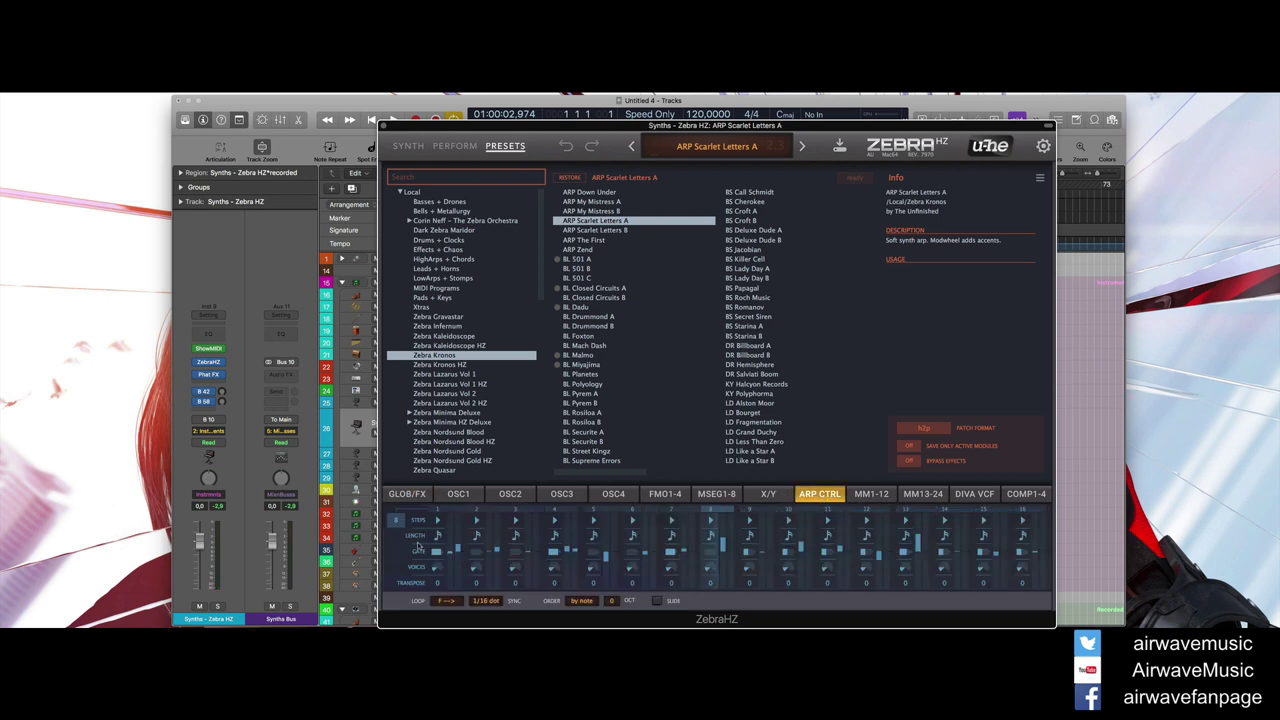
{"action": "left_click", "coordinate": [486, 600]}
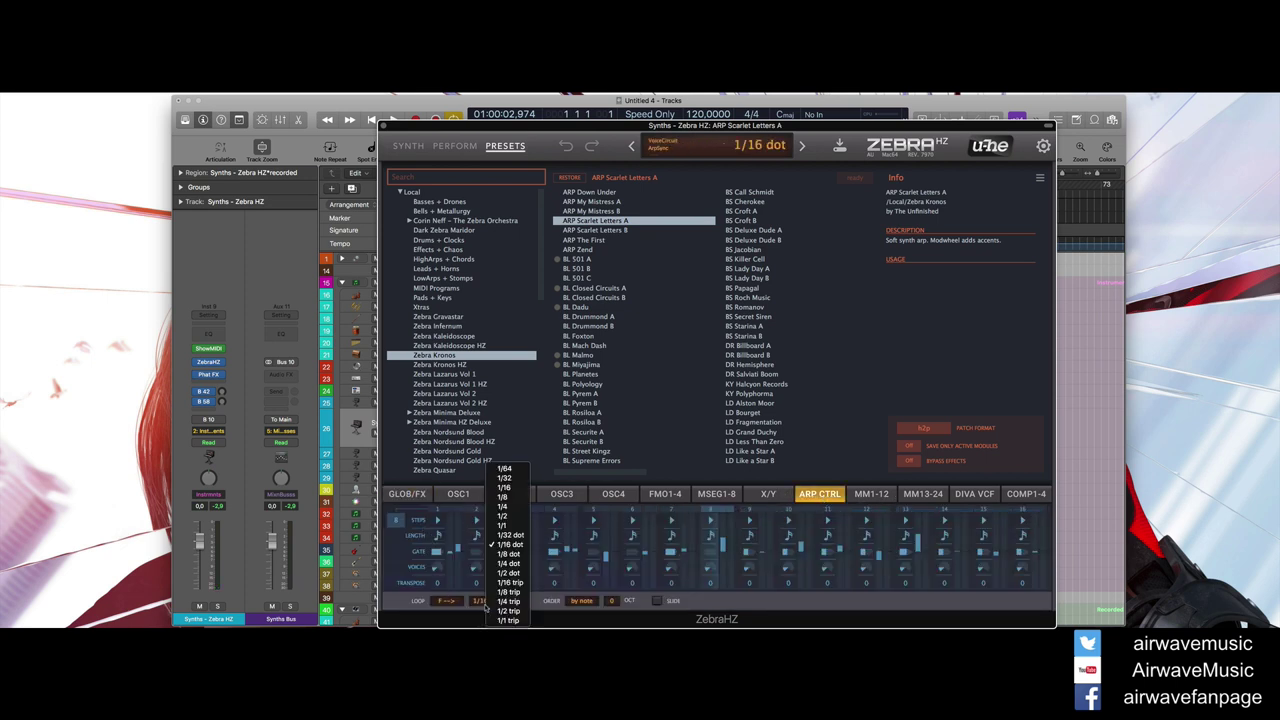
{"action": "left_click", "coordinate": [505, 497]}
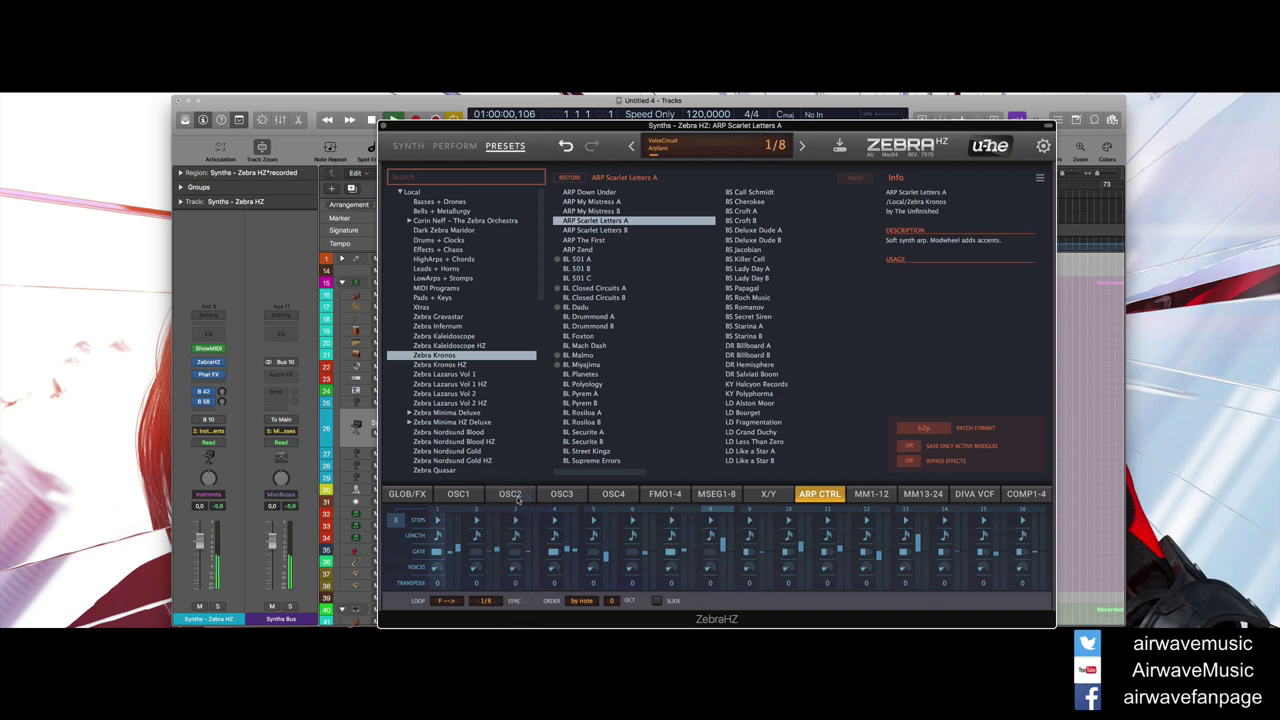
{"action": "left_click", "coordinate": [383, 127]}
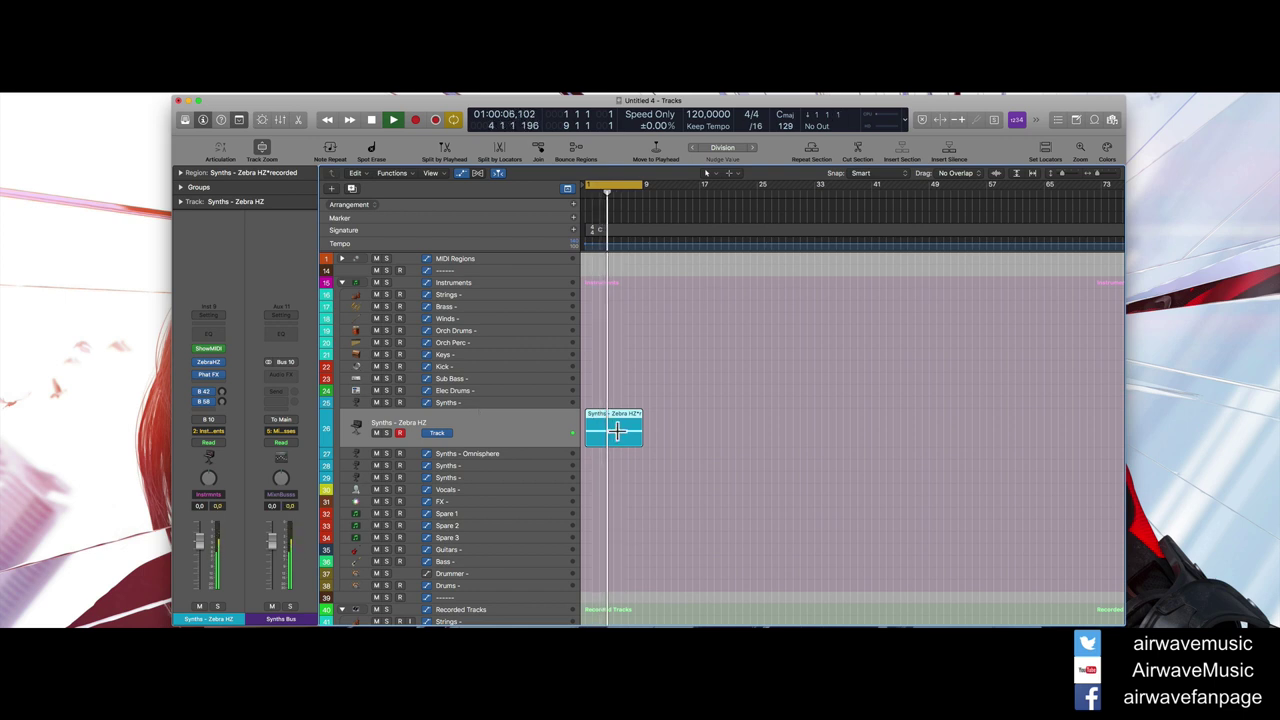
Open the recorded region in an enlarged Piano Roll and show its Modulation automation lane.
{"action": "key", "text": "p"}
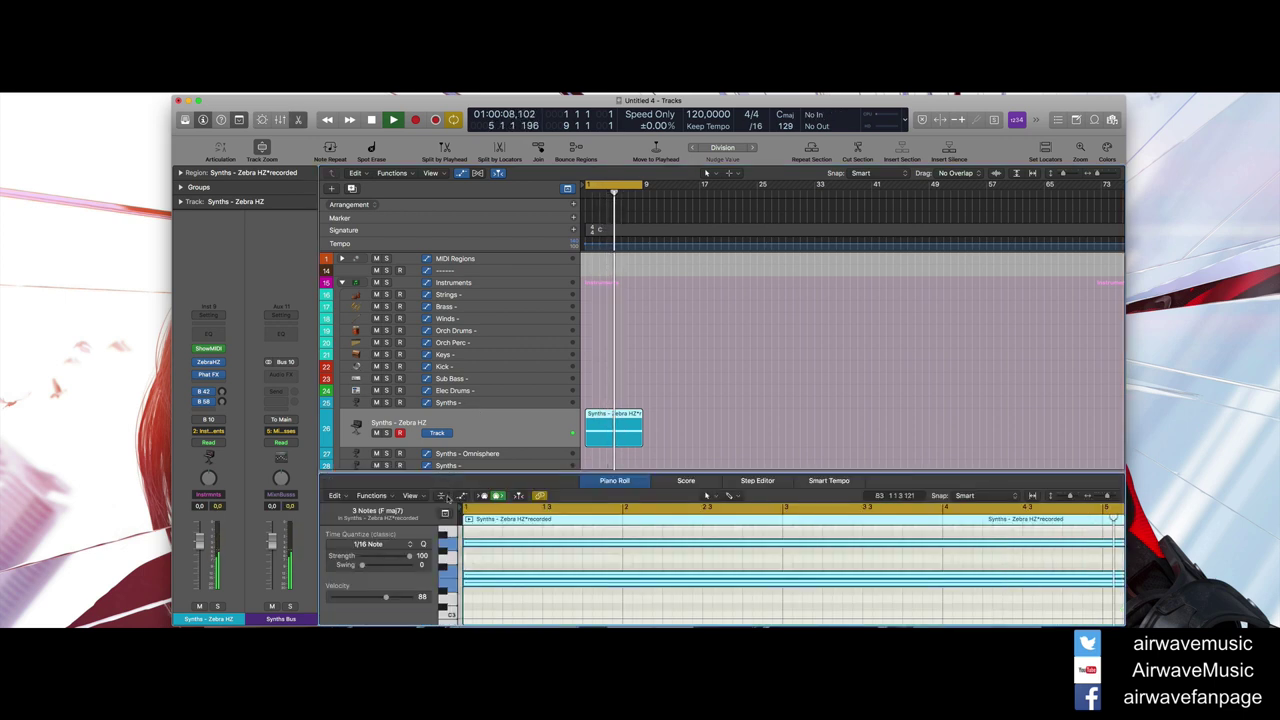
{"action": "key", "text": "a"}
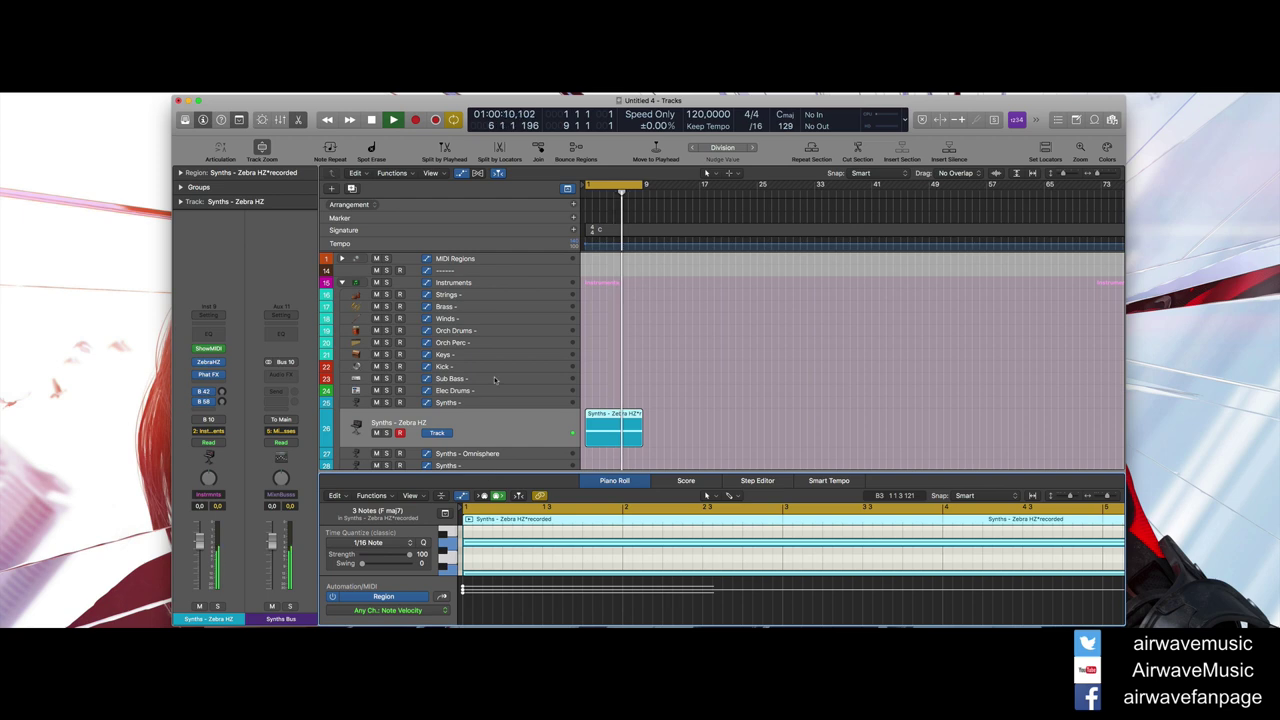
{"action": "left_click_drag", "start_coordinate": [494, 472], "coordinate": [454, 214]}
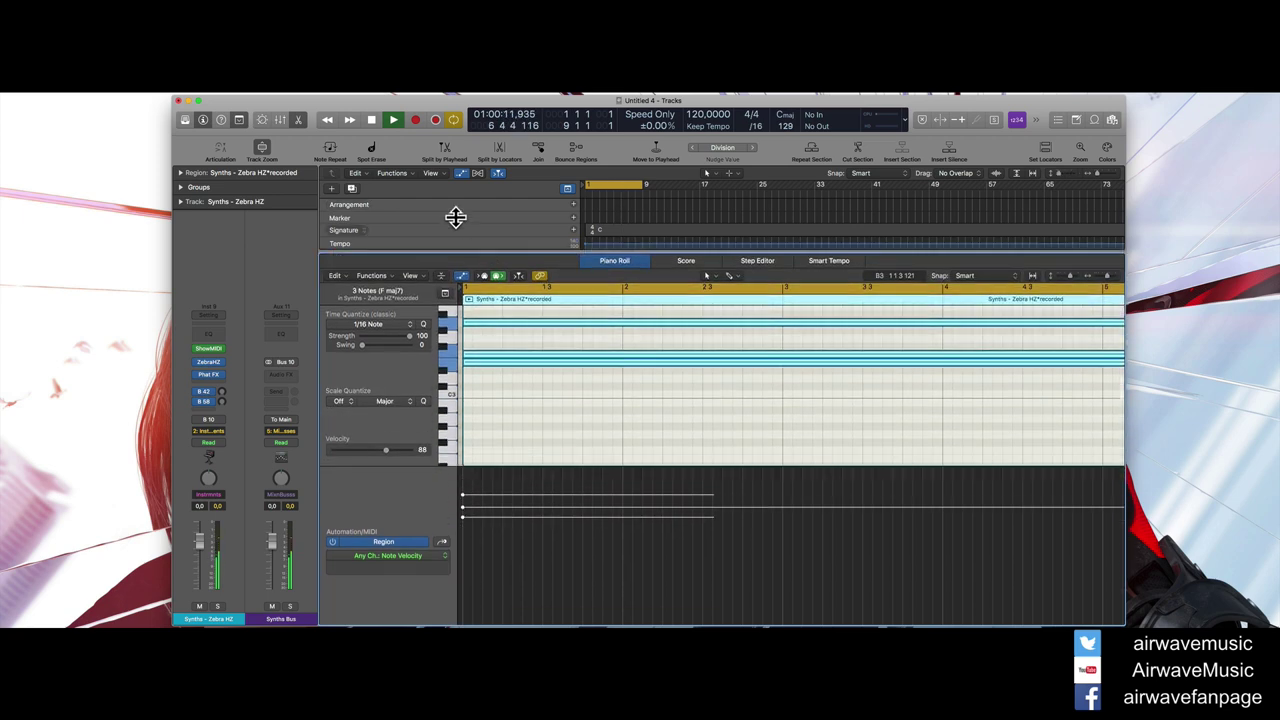
{"action": "left_click", "coordinate": [420, 549]}
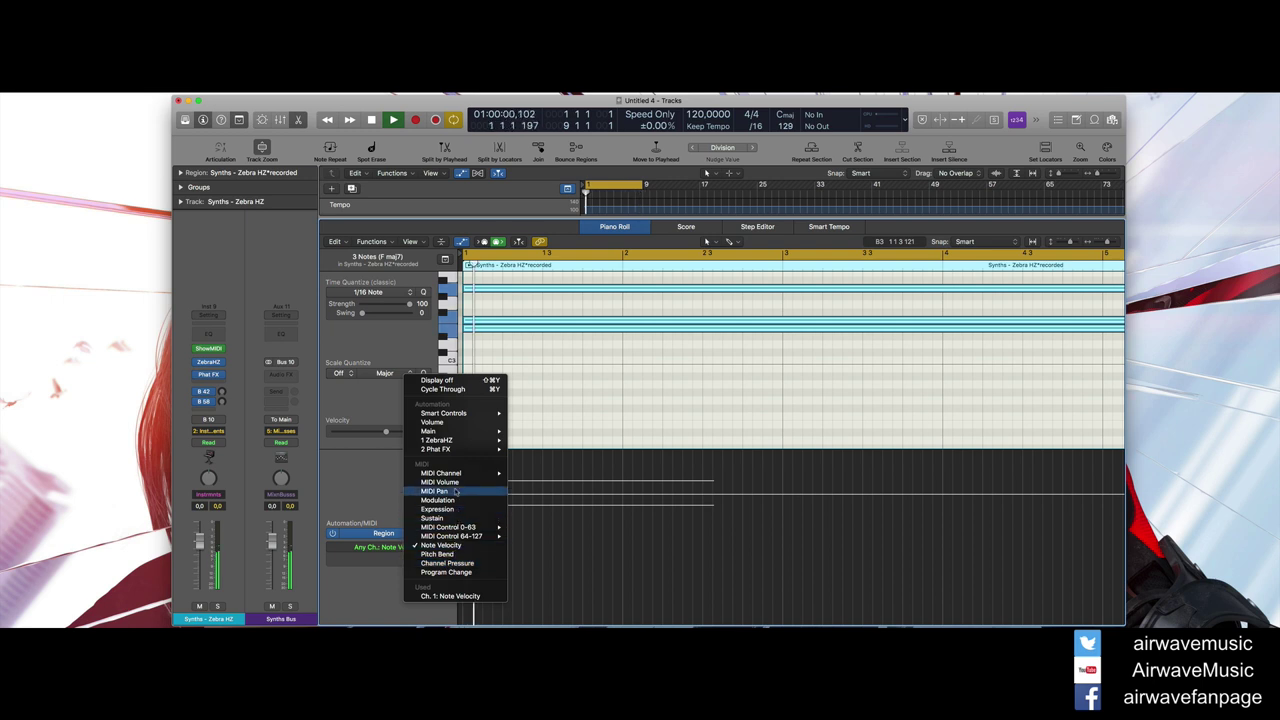
{"action": "left_click", "coordinate": [472, 595]}
Draw a modulation curve from 0 with a slight rise near bar 2 and a peak of about 41 just before bar 5, ending at 0.
{"action": "left_click", "coordinate": [472, 595]}
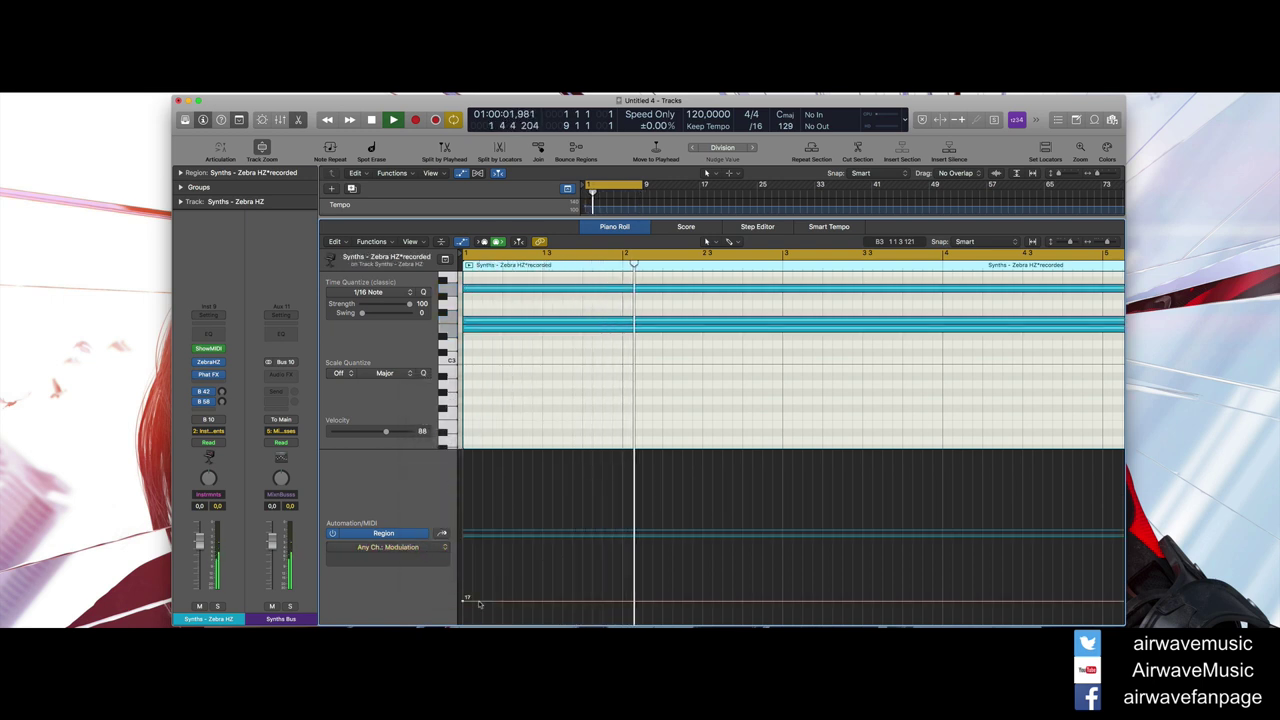
{"action": "left_click_drag", "start_coordinate": [600, 576], "coordinate": [632, 608]}
{"action": "left_click", "coordinate": [732, 619]}
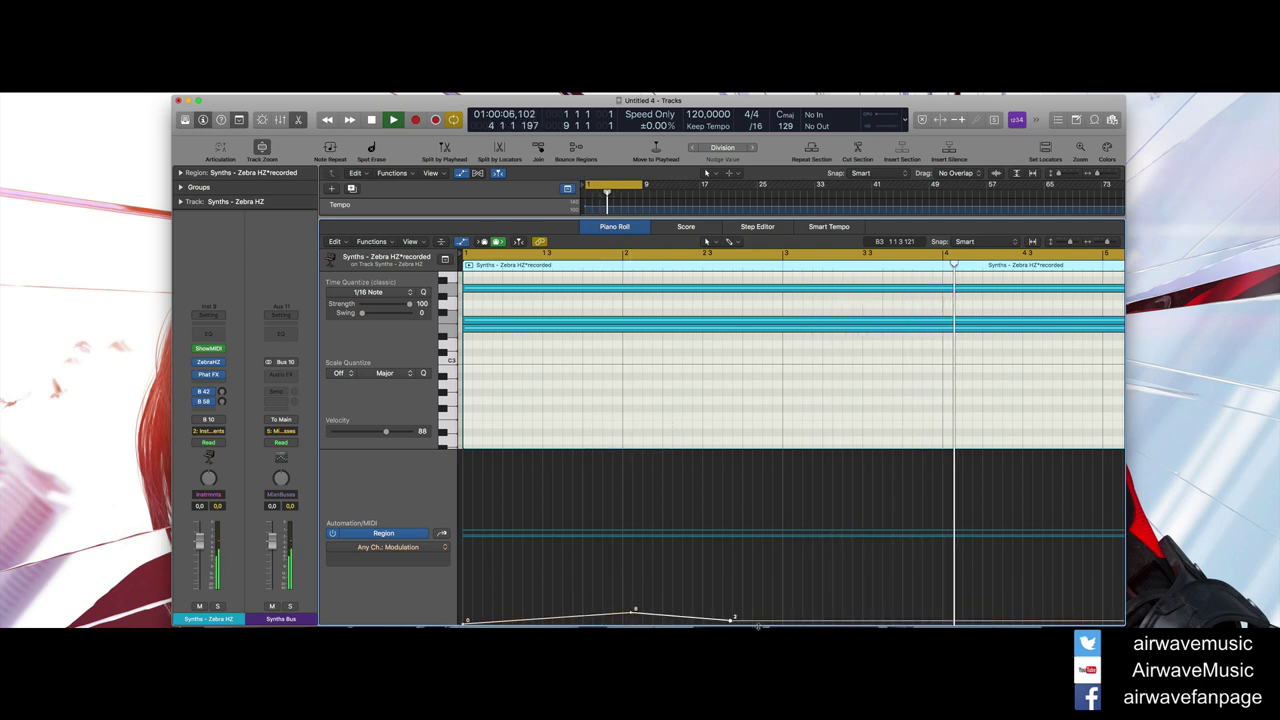
{"action": "left_click", "coordinate": [1003, 619]}
{"action": "left_click", "coordinate": [1062, 565]}
{"action": "left_click", "coordinate": [1100, 619]}
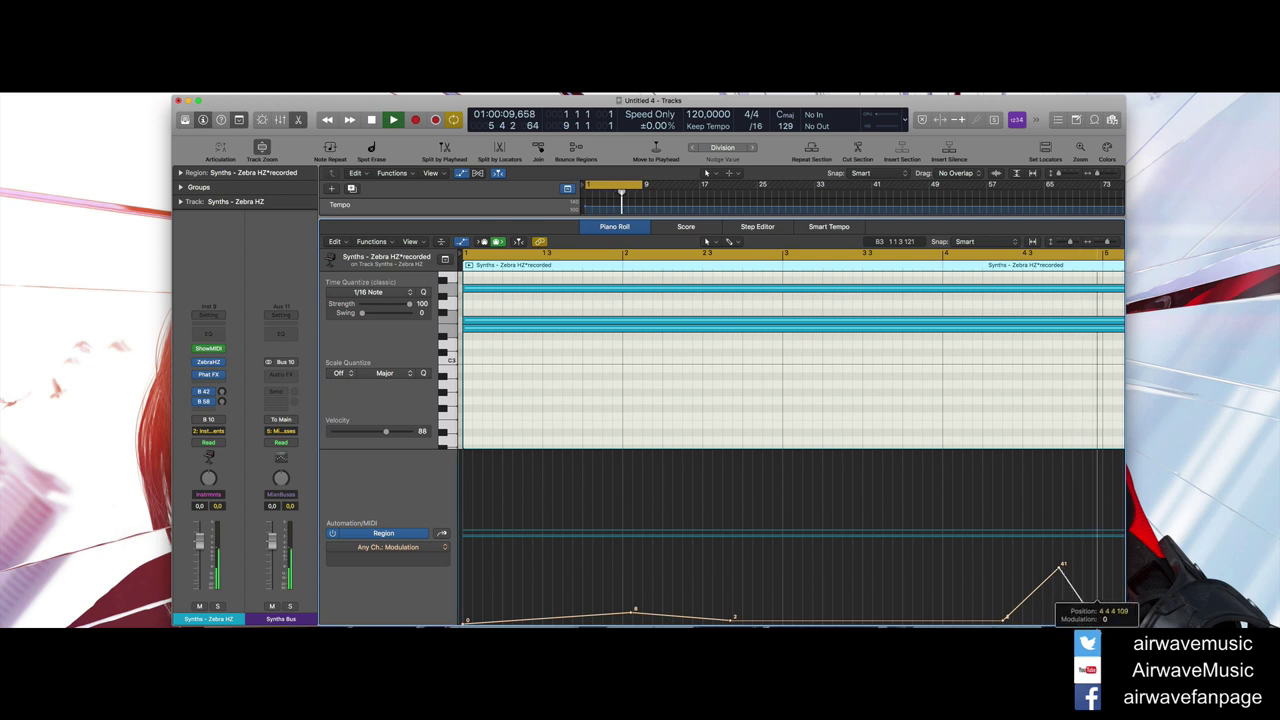
Add a second modulation peak of about 46 near the end of bar 8, falling to 0, then close the editor and stop playback.
{"action": "scroll", "coordinate": [1064, 567], "scroll_direction": "right", "scroll_amount": 2}
{"action": "scroll", "coordinate": [1064, 567], "scroll_direction": "down", "scroll_amount": 3}
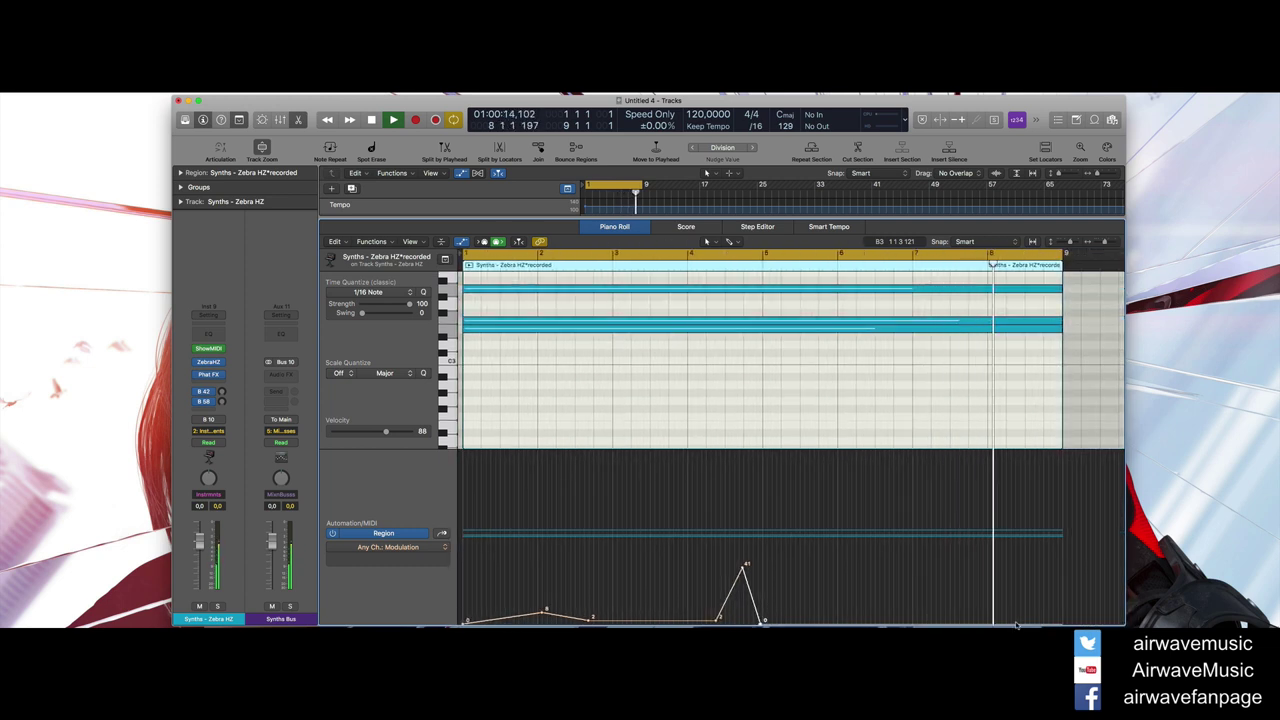
{"action": "left_click", "coordinate": [1018, 620]}
{"action": "left_click", "coordinate": [1054, 558]}
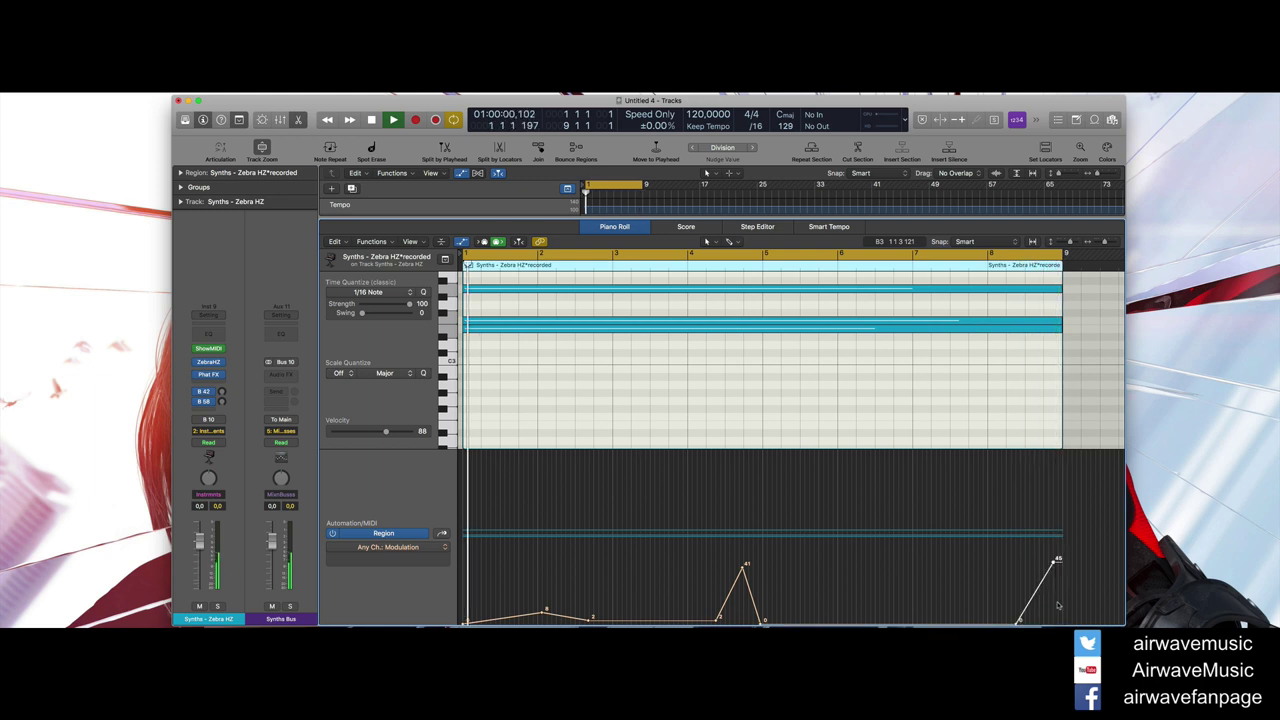
{"action": "left_click", "coordinate": [1061, 605]}
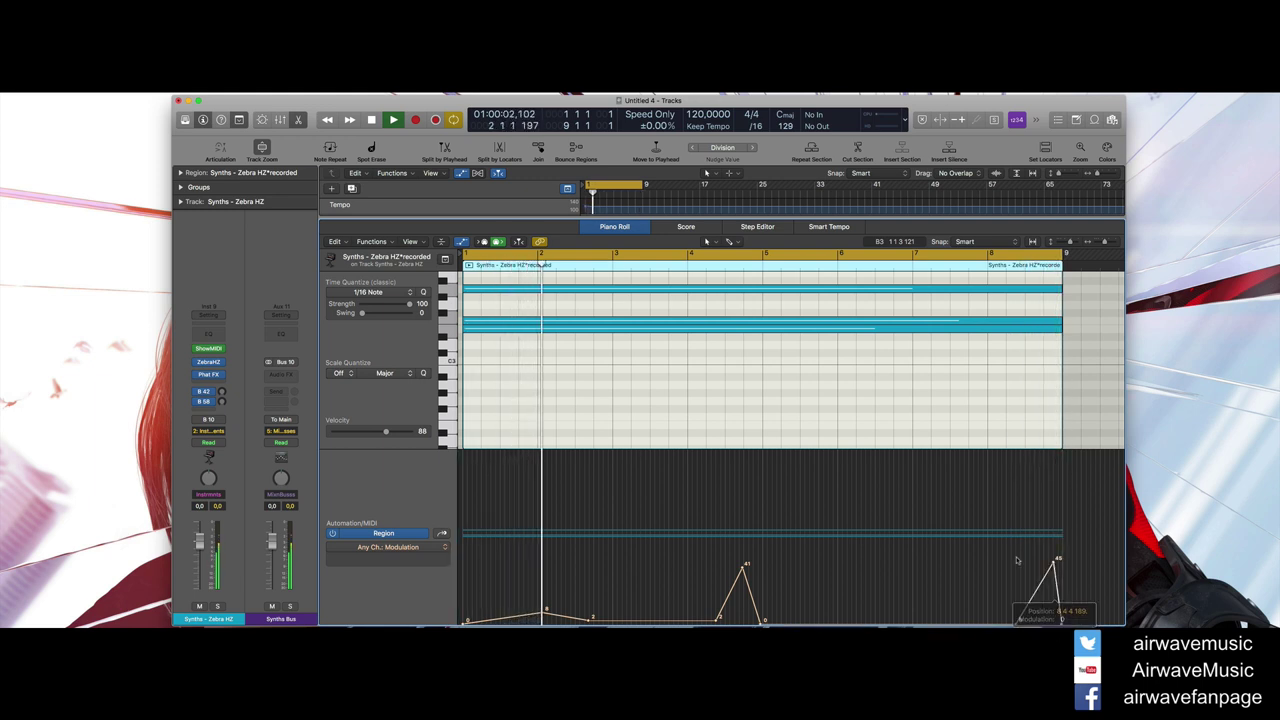
{"action": "key", "text": "p"}
{"action": "key", "text": "space"}
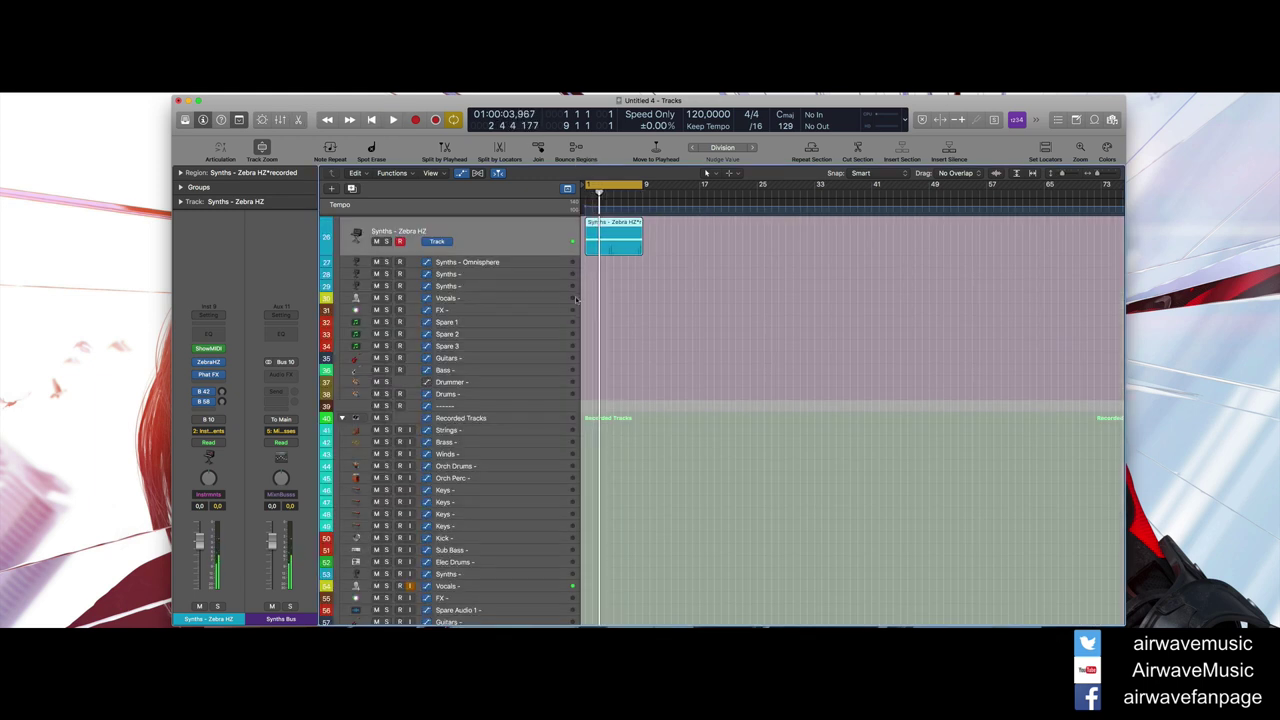
Insert the Tantra FX sequencer in the free effect slot below Phat FX on the Synths - Zebra HZ track.
{"action": "scroll", "coordinate": [576, 299], "scroll_direction": "up", "scroll_amount": 4}
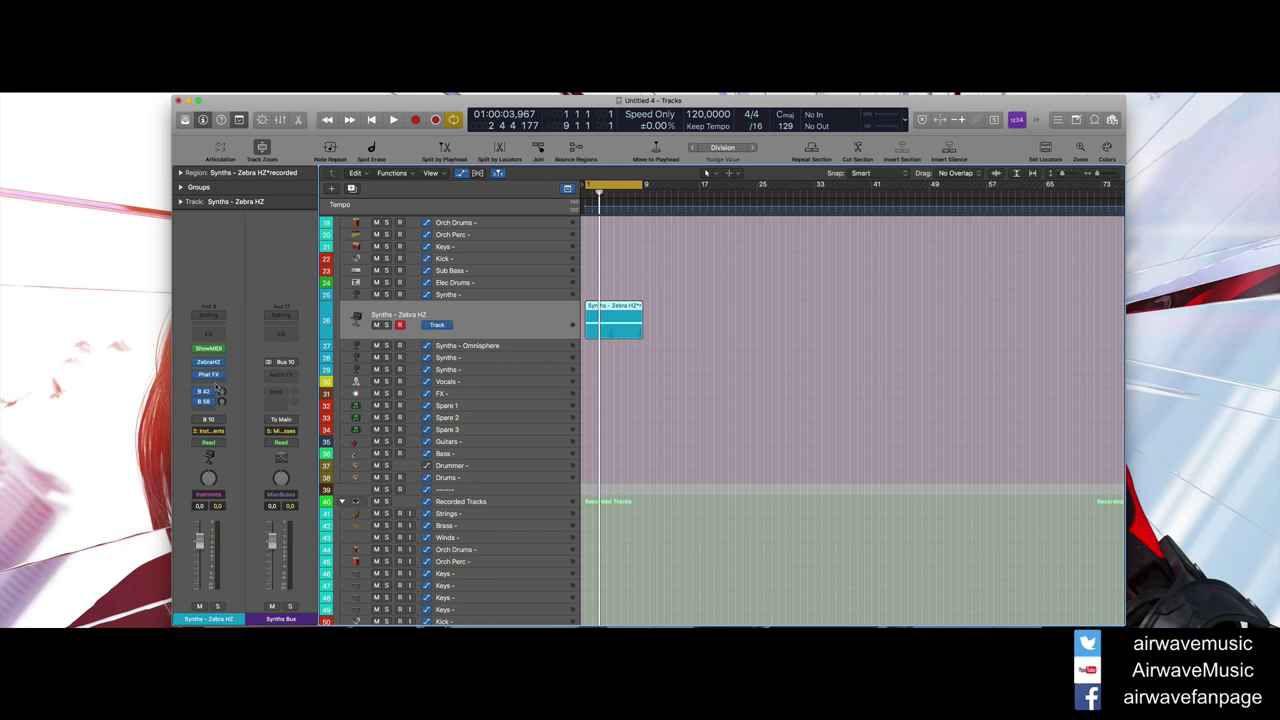
{"action": "left_click", "coordinate": [220, 384]}
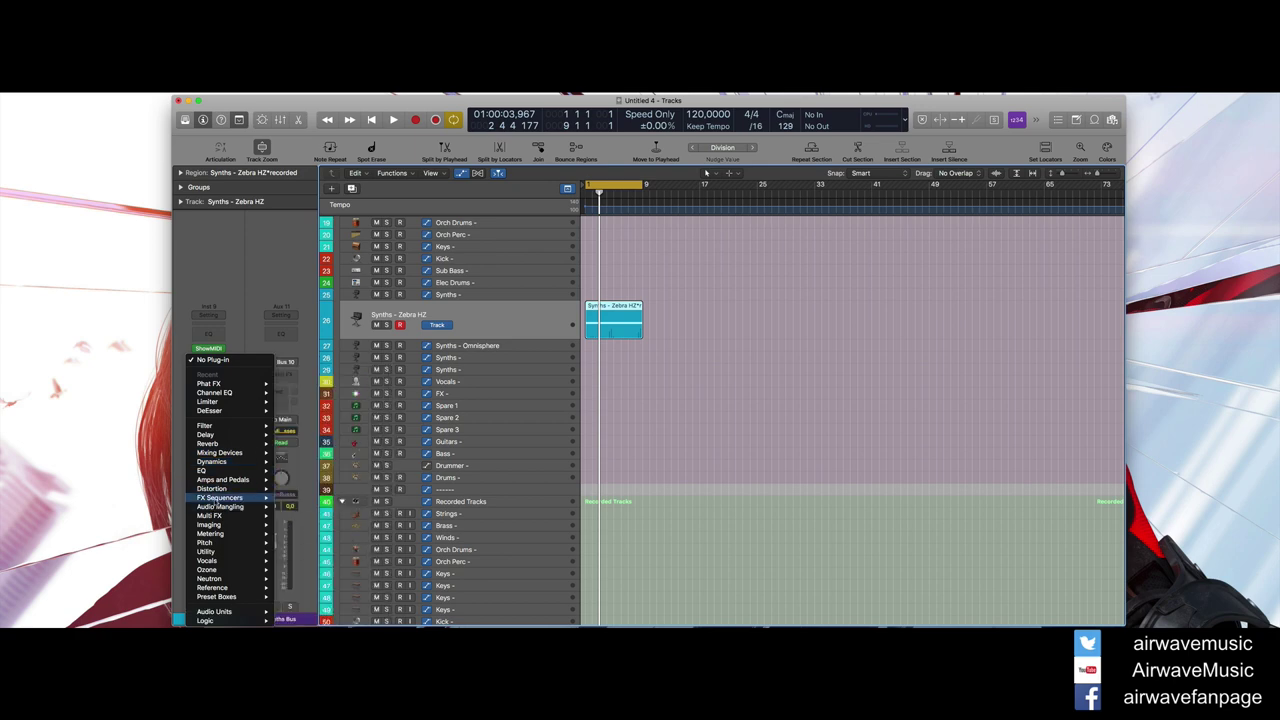
{"action": "mouse_move", "coordinate": [219, 497]}
{"action": "mouse_move", "coordinate": [310, 585]}
{"action": "left_click", "coordinate": [392, 584]}
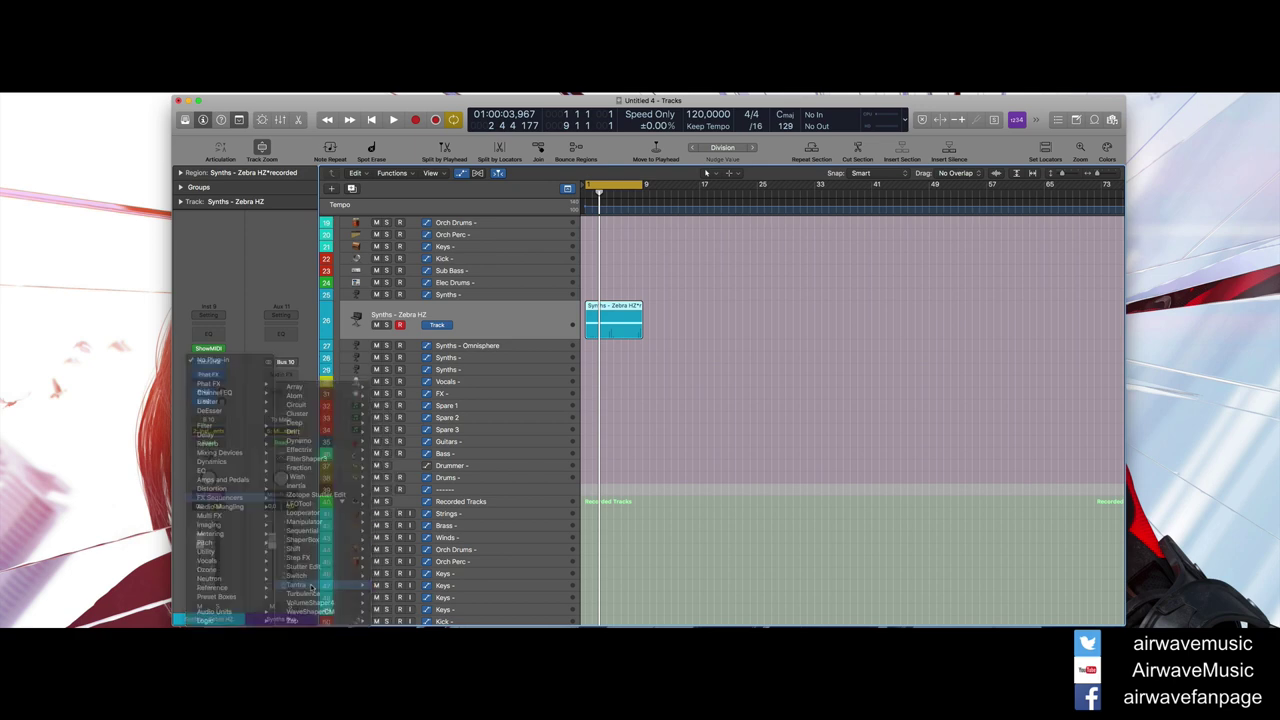
{"action": "left_click_drag", "start_coordinate": [335, 109], "coordinate": [876, 129]}
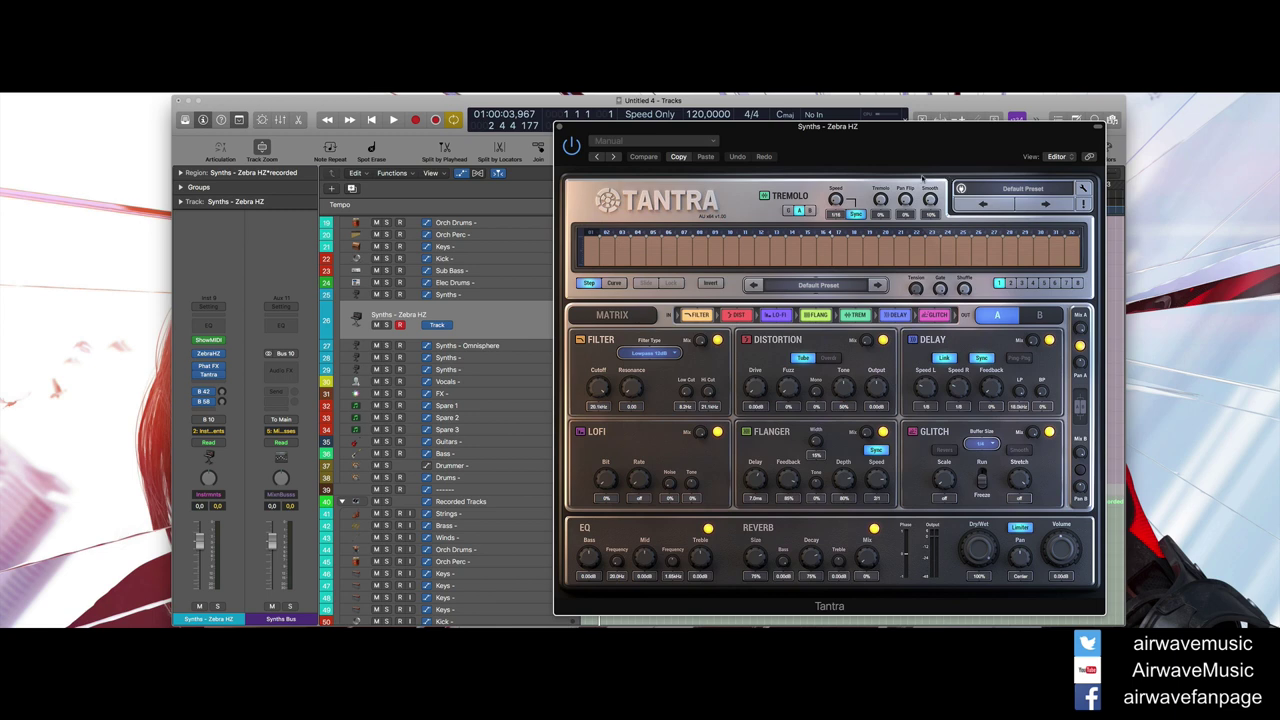
Audition Tantra presets during playback up to FLT Whispers, then stop playback and close the plug-in window.
{"action": "key", "text": "space"}
{"action": "left_click_drag", "start_coordinate": [773, 141], "coordinate": [672, 193]}
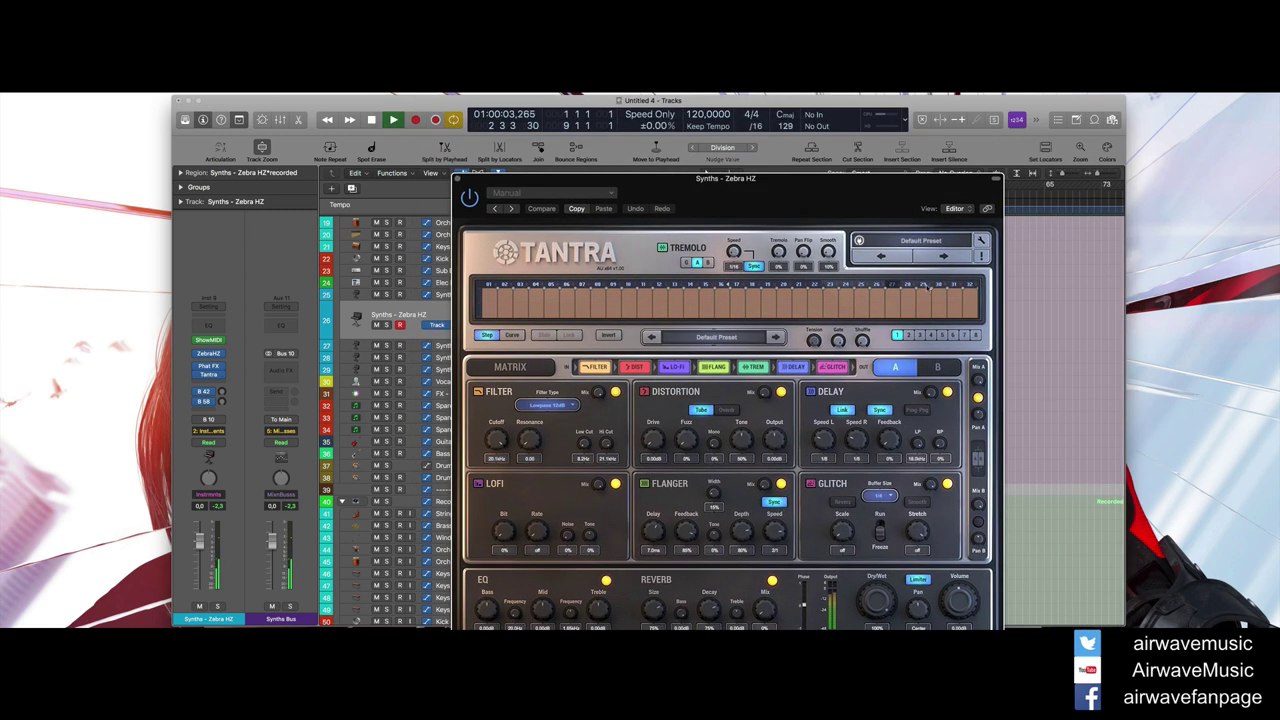
{"action": "left_click", "coordinate": [941, 256]}
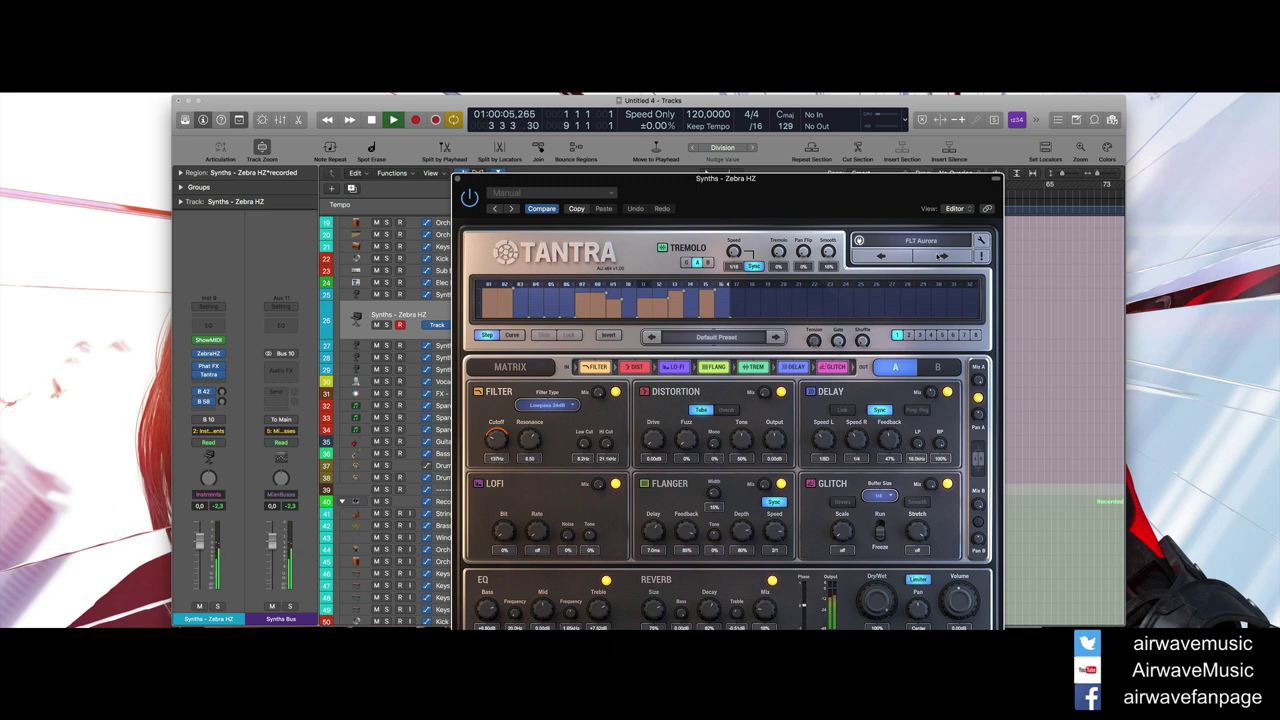
{"action": "left_click", "coordinate": [941, 256]}
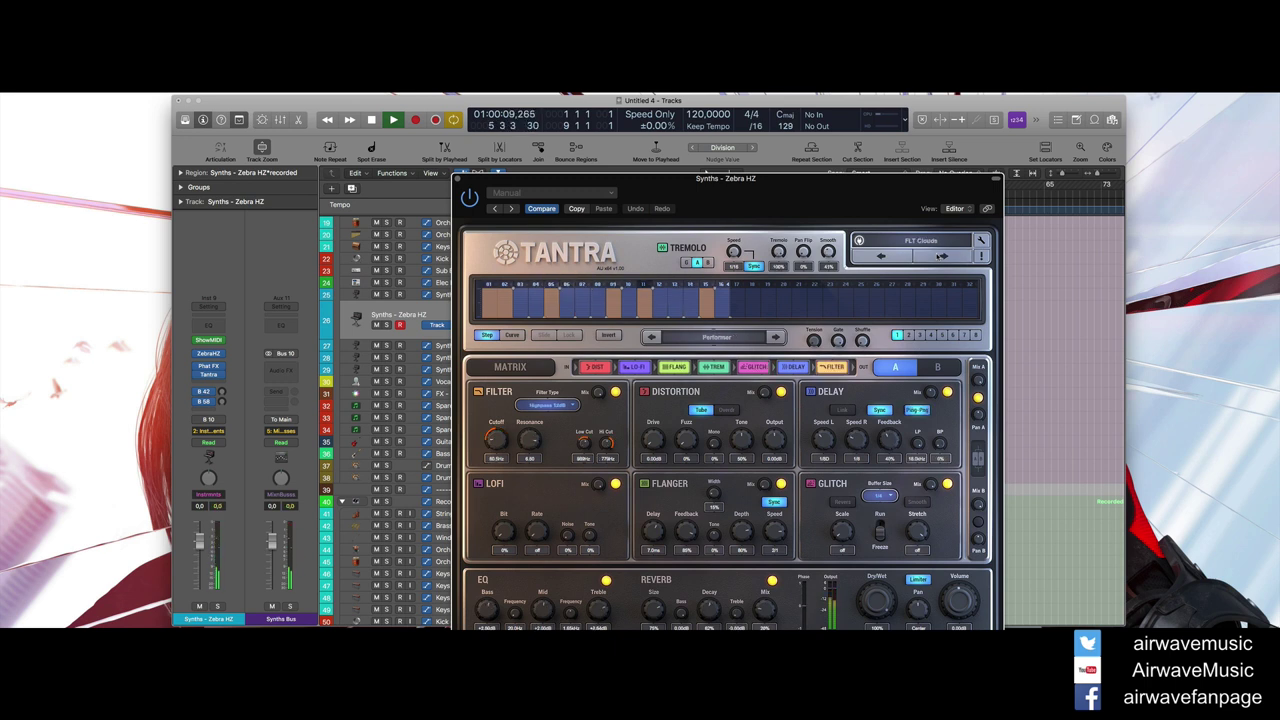
{"action": "left_click", "coordinate": [941, 256]}
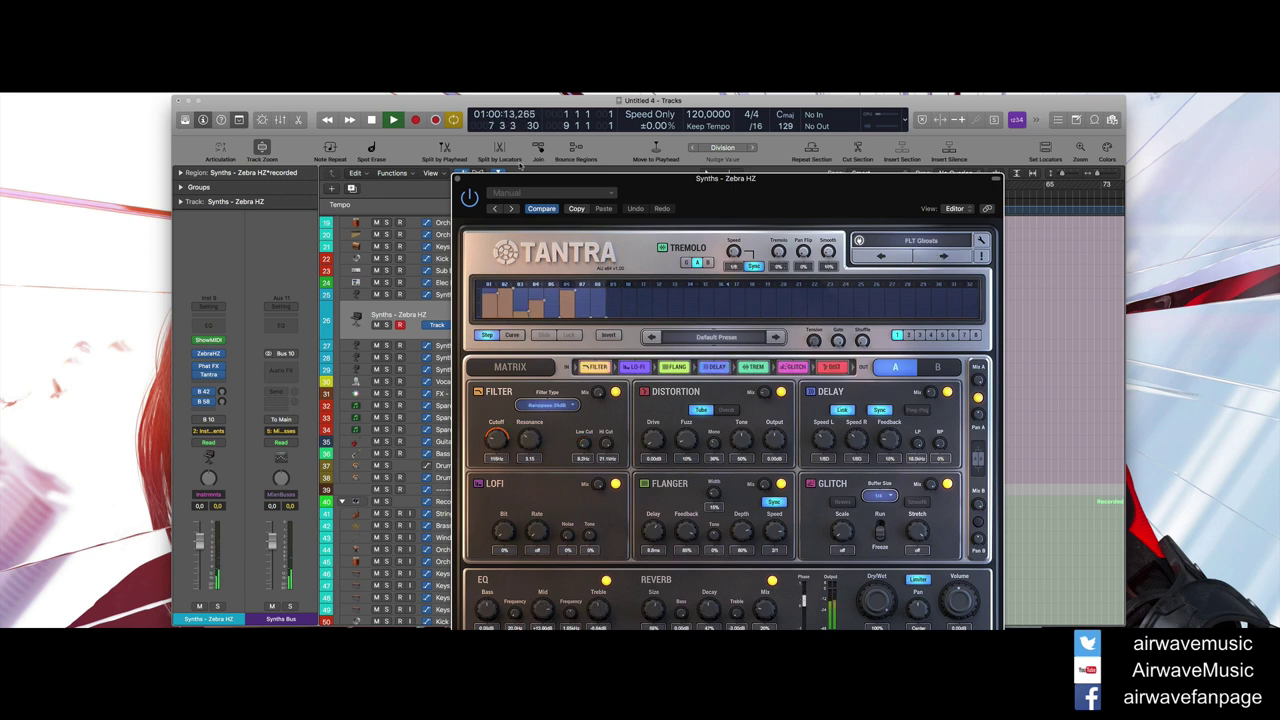
{"action": "left_click", "coordinate": [942, 256]}
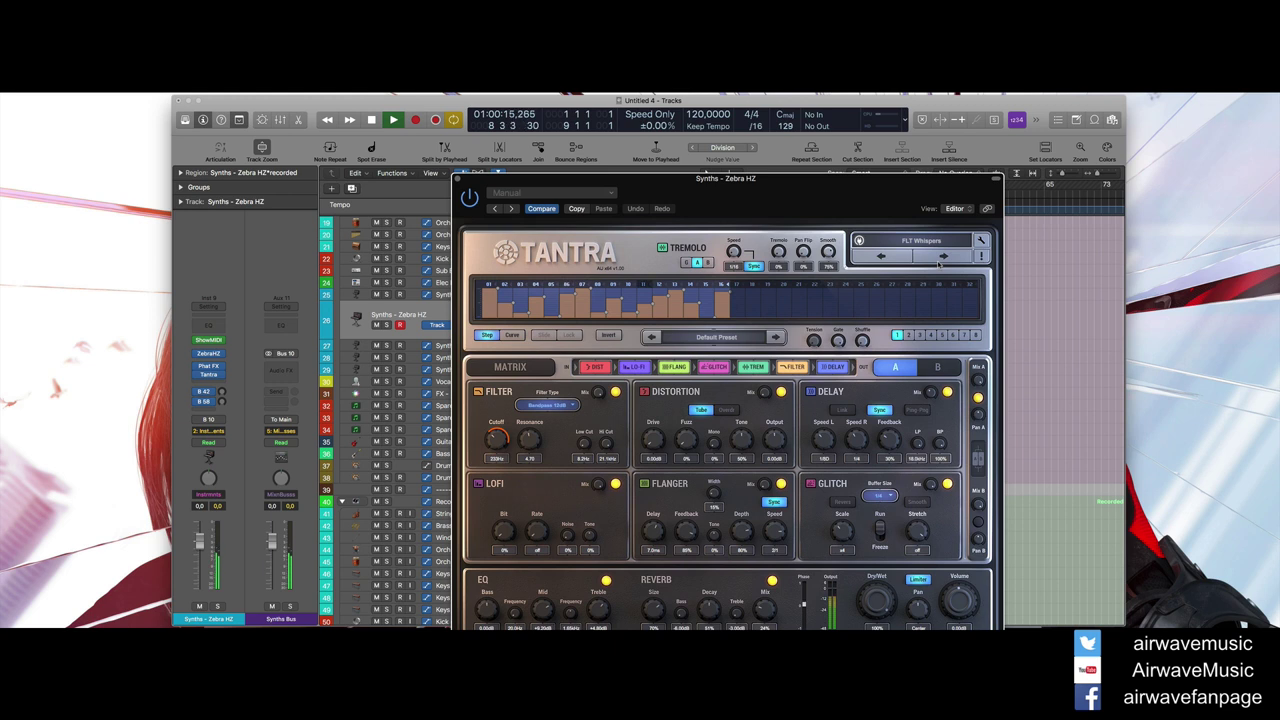
{"action": "key", "text": "space"}
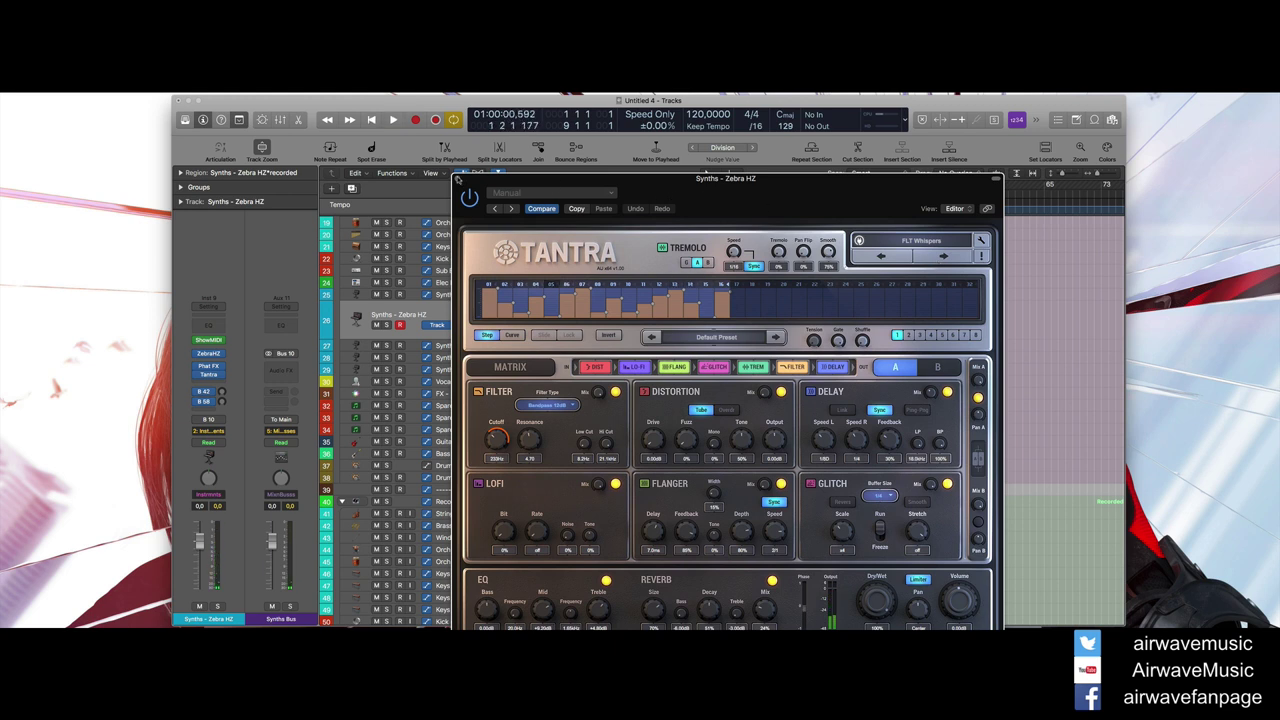
{"action": "left_click", "coordinate": [461, 180]}
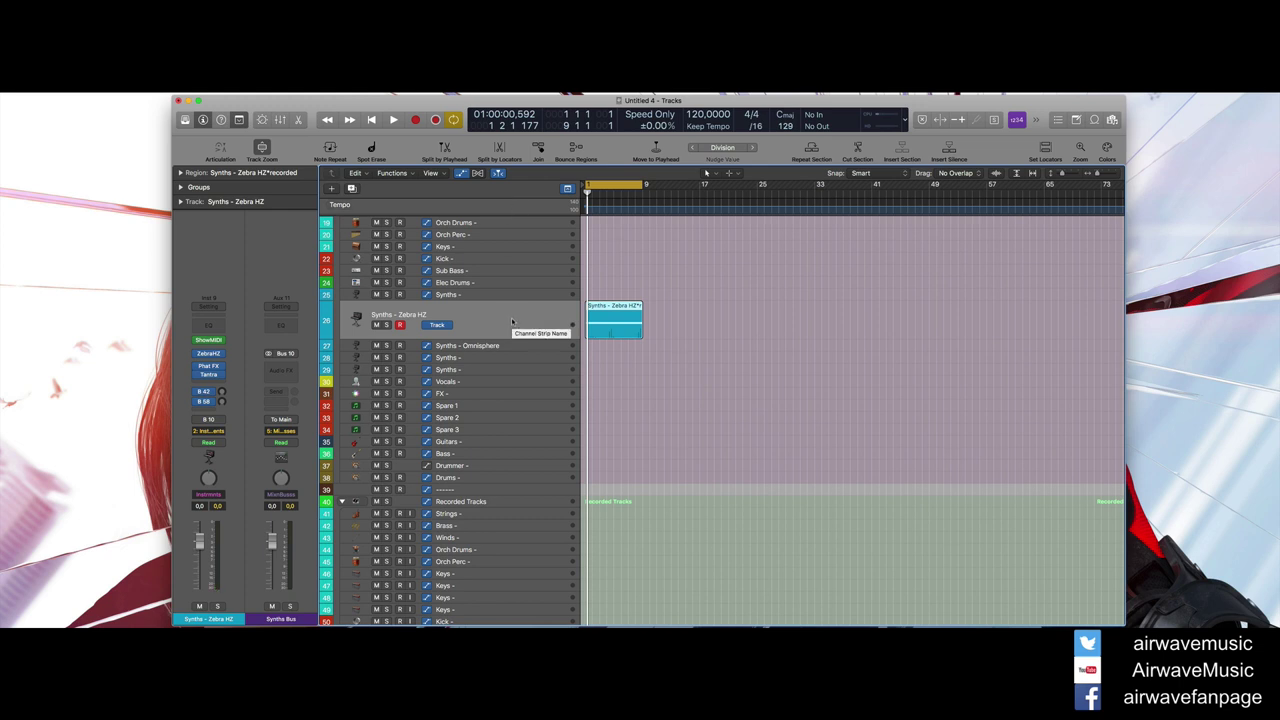
Bounce the Zebra HZ region in place to a new track with effect plug-ins bypassed, and mute the original region.
{"action": "key", "text": "ctrl+b"}
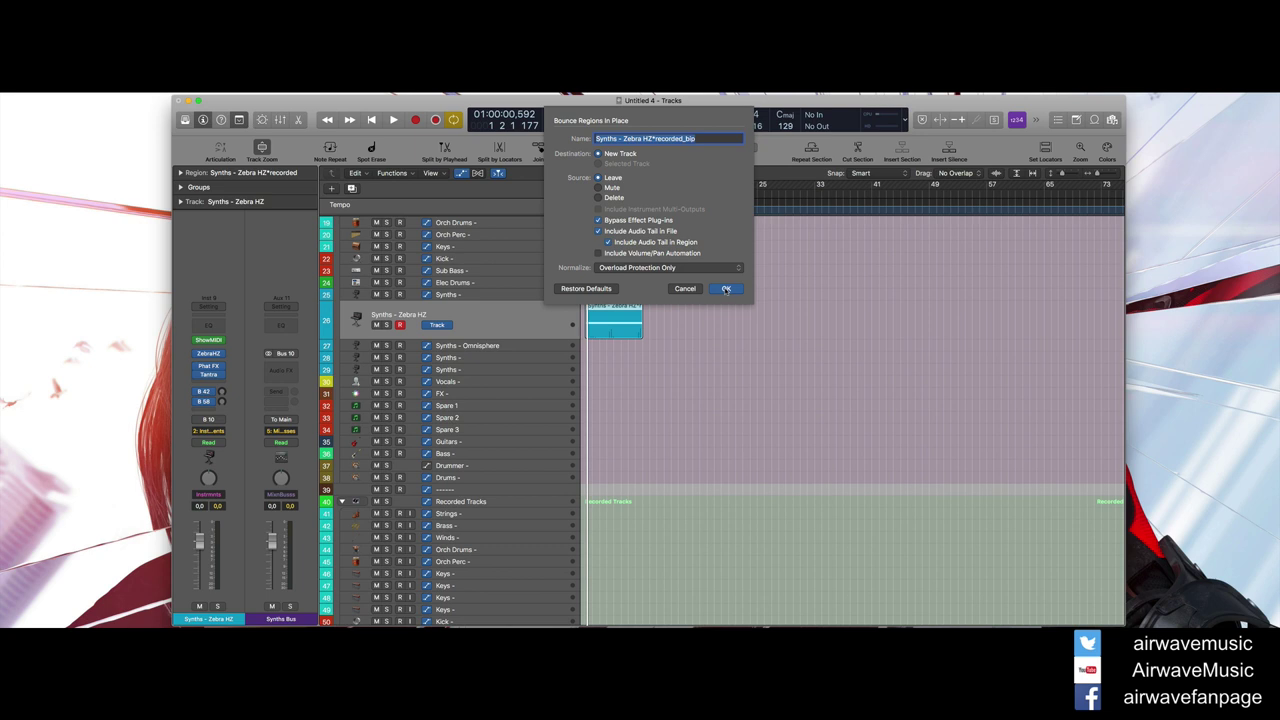
{"action": "left_click", "coordinate": [726, 289]}
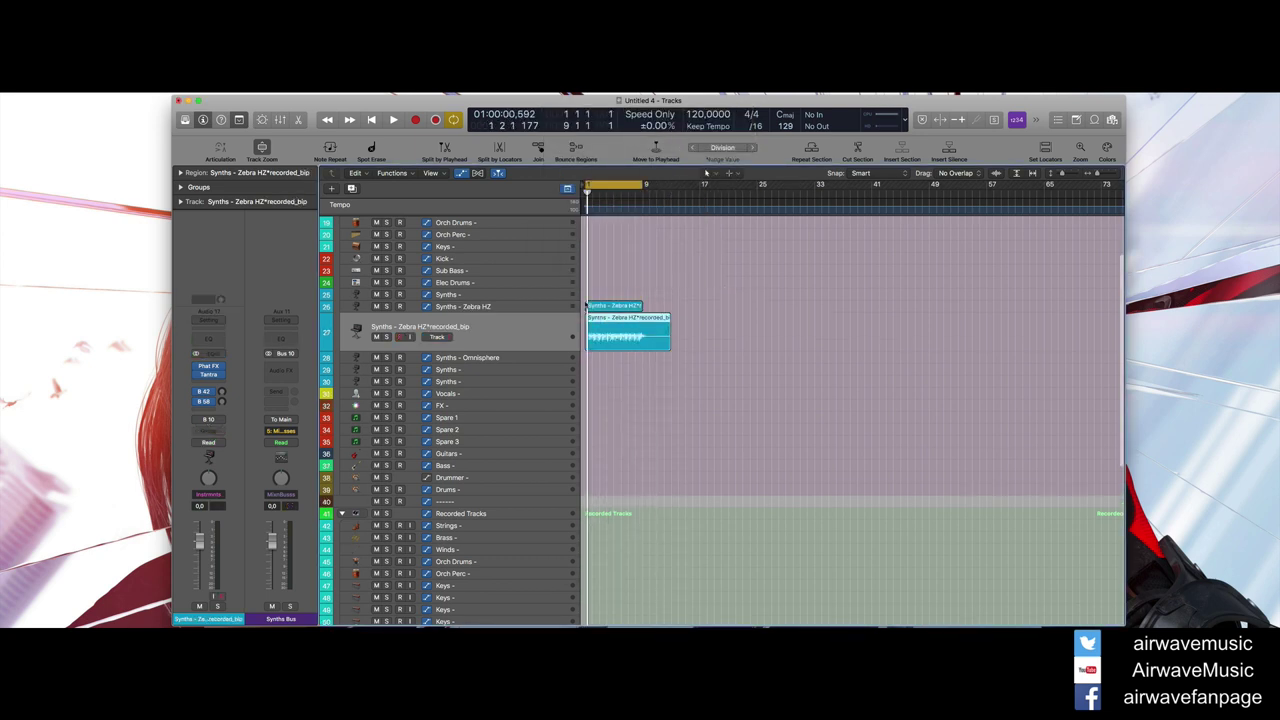
{"action": "left_click", "coordinate": [598, 307]}
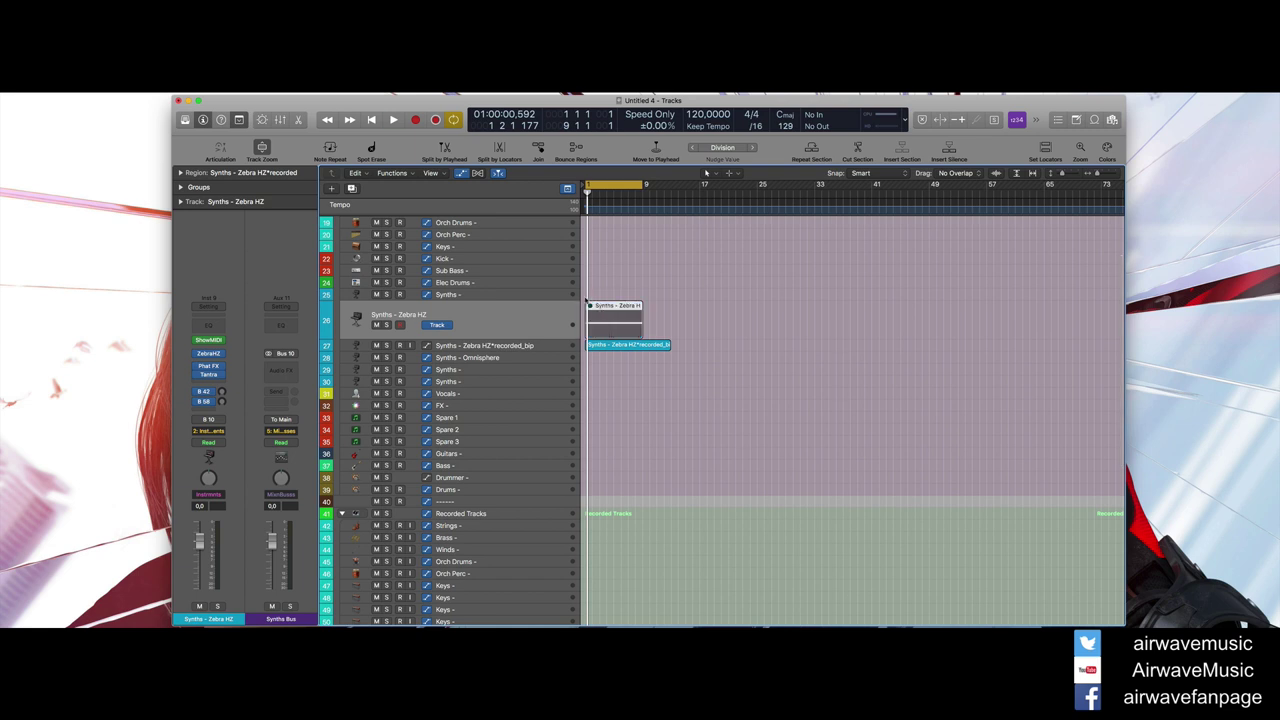
Start playback and switch Tantra on the bounced audio track to the GL Metallic preset.
{"action": "key", "text": "space"}
{"action": "left_click_drag", "start_coordinate": [521, 339], "coordinate": [521, 337]}
{"action": "left_click", "coordinate": [524, 343]}
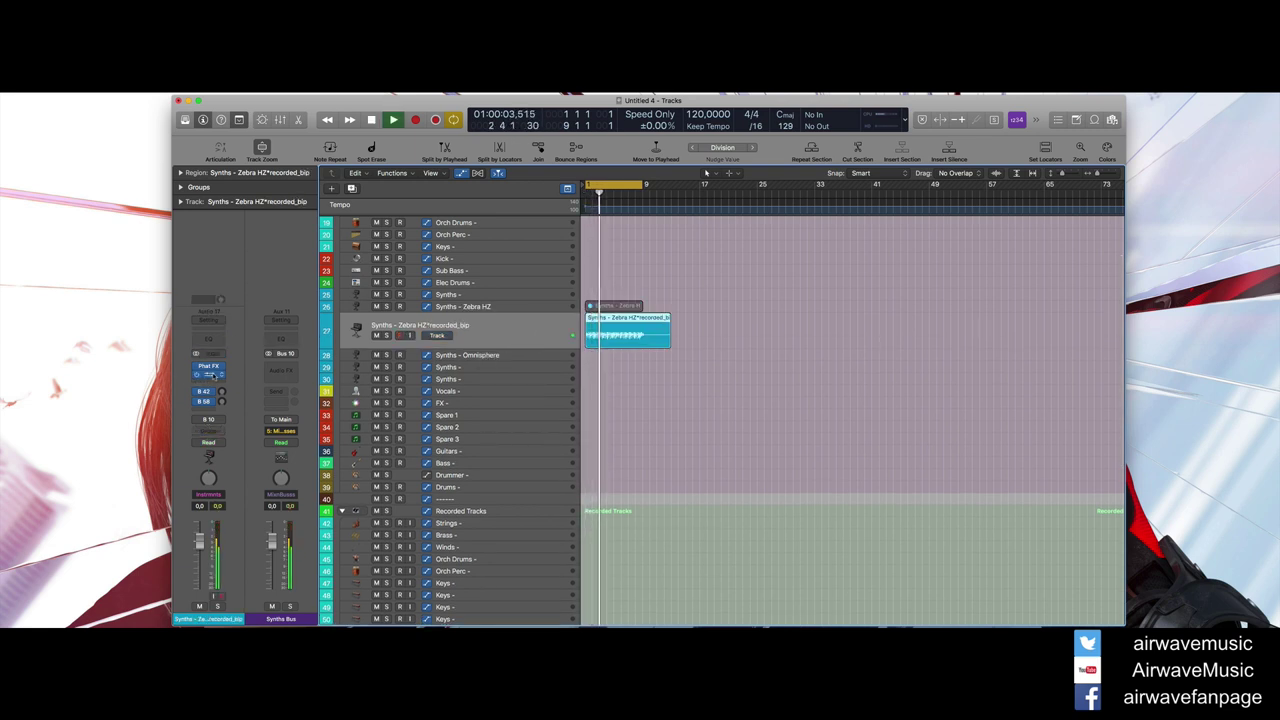
{"action": "left_click", "coordinate": [211, 374]}
{"action": "left_click", "coordinate": [503, 183]}
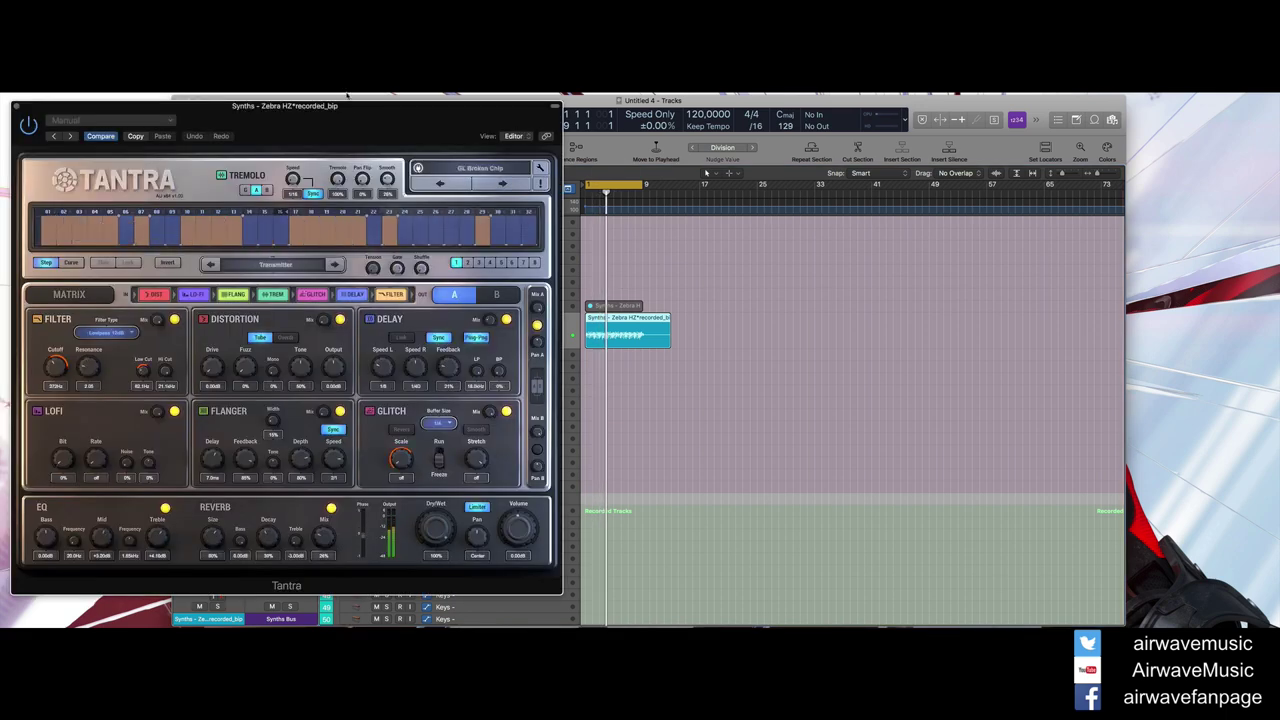
{"action": "left_click_drag", "start_coordinate": [347, 100], "coordinate": [694, 220]}
{"action": "left_click", "coordinate": [849, 303]}
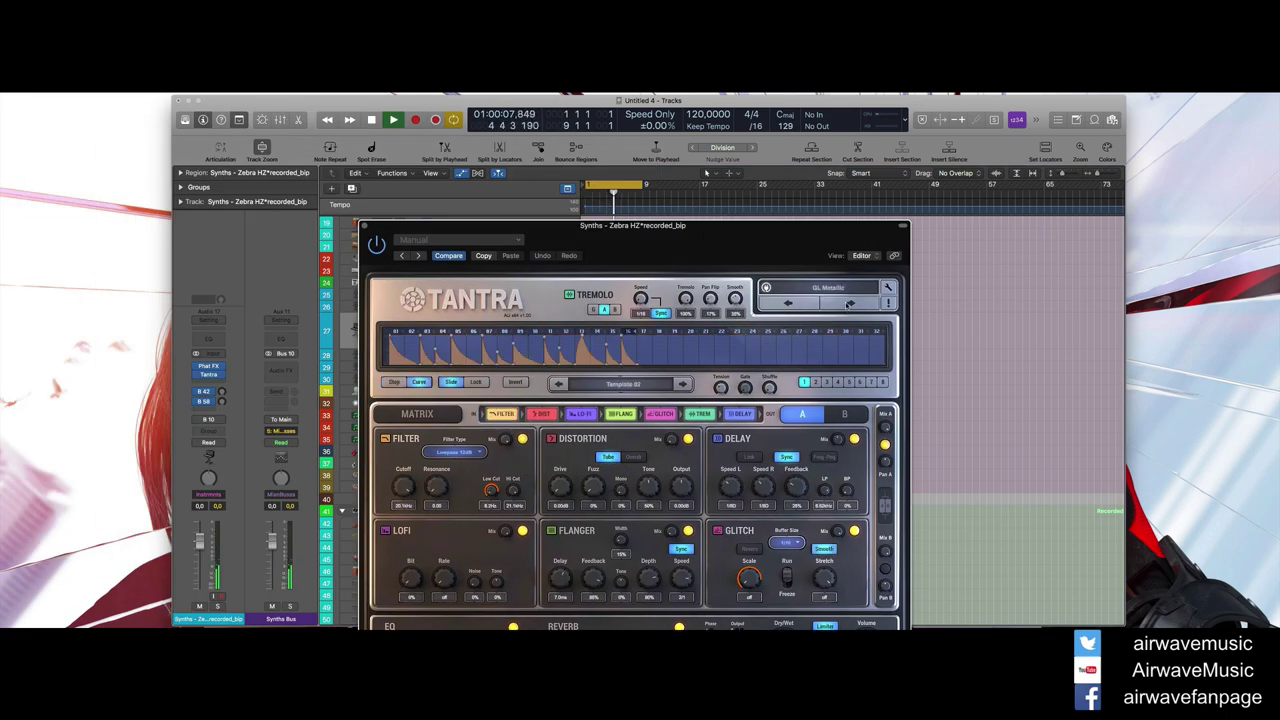
Trim the end of the bounced audio region to bar 9, moving the Tantra window out of the way.
{"action": "left_click_drag", "start_coordinate": [546, 229], "coordinate": [954, 245]}
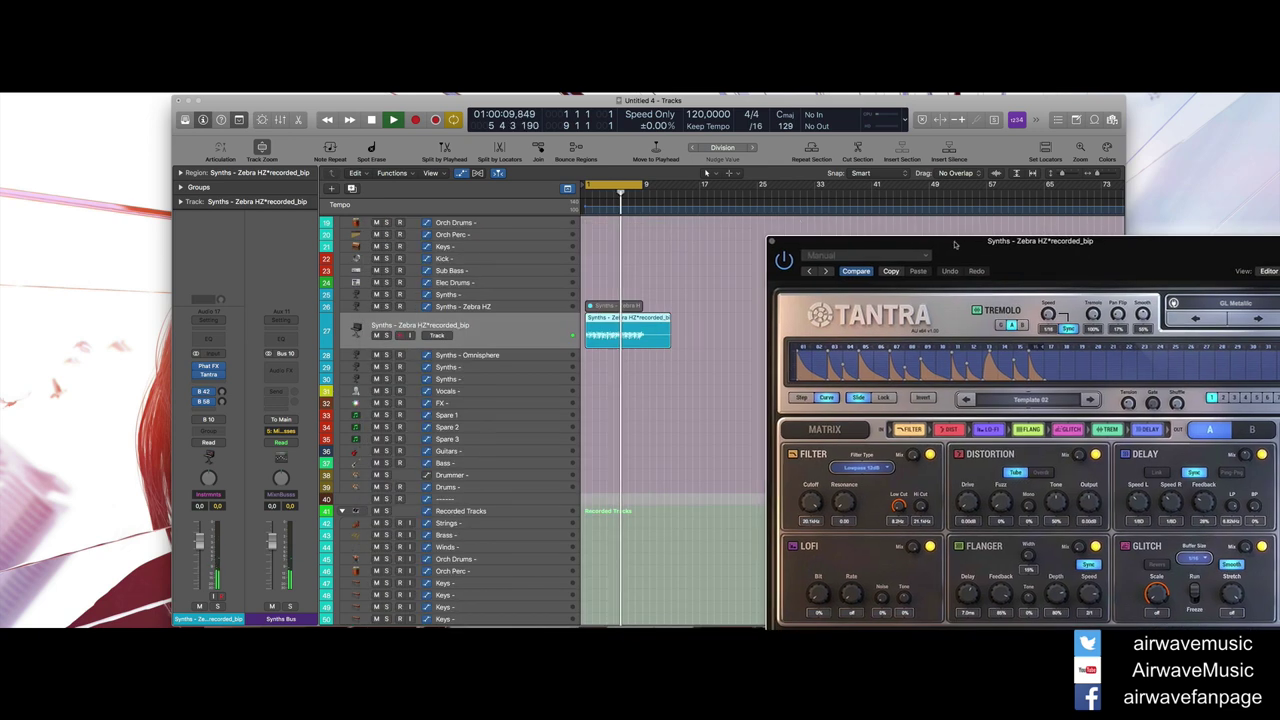
{"action": "left_click", "coordinate": [643, 325]}
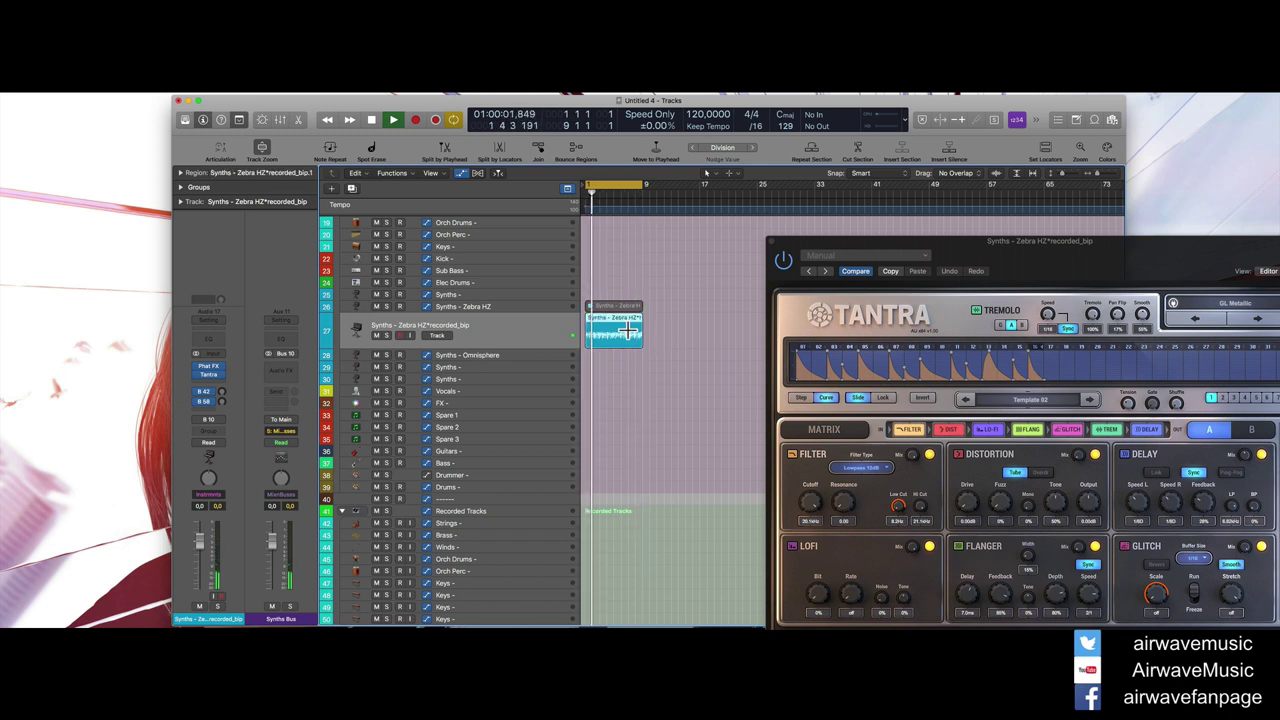
Enable Flex Time in Polyphonic mode on the bounced track and stretch its region to end at bar 17.
{"action": "key", "text": "super+f"}
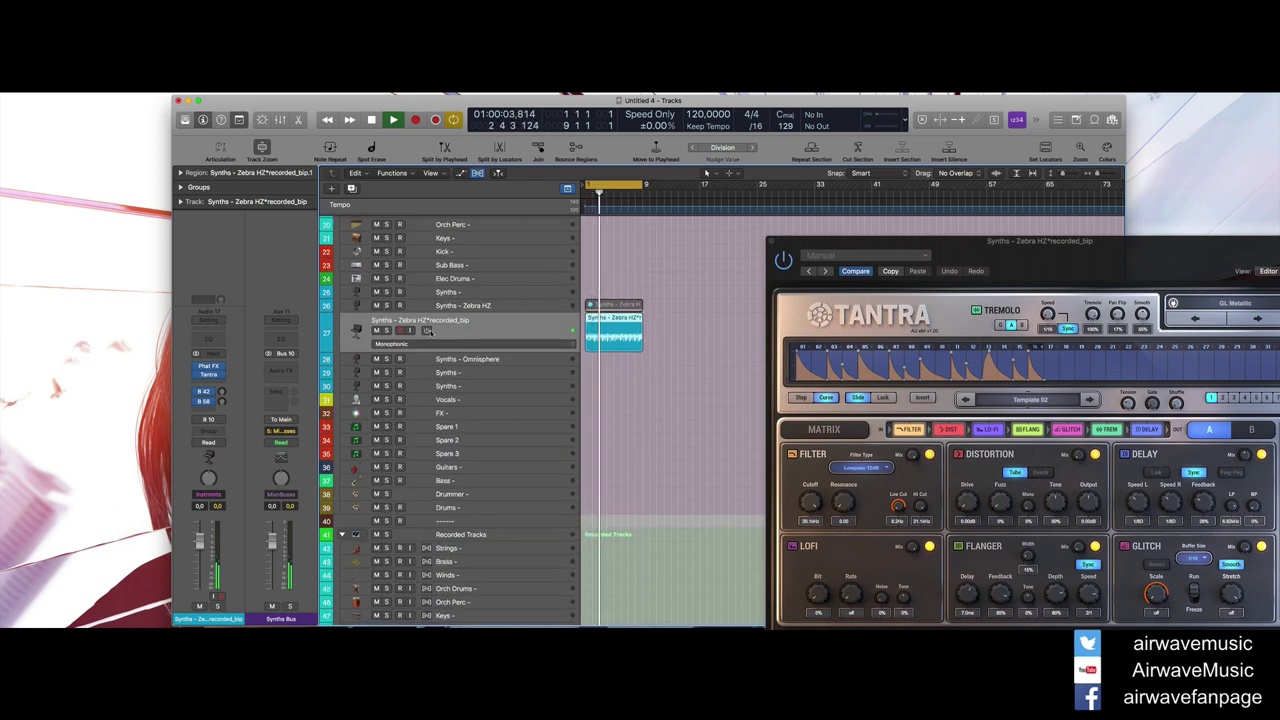
{"action": "left_click", "coordinate": [427, 331]}
{"action": "left_click", "coordinate": [437, 341]}
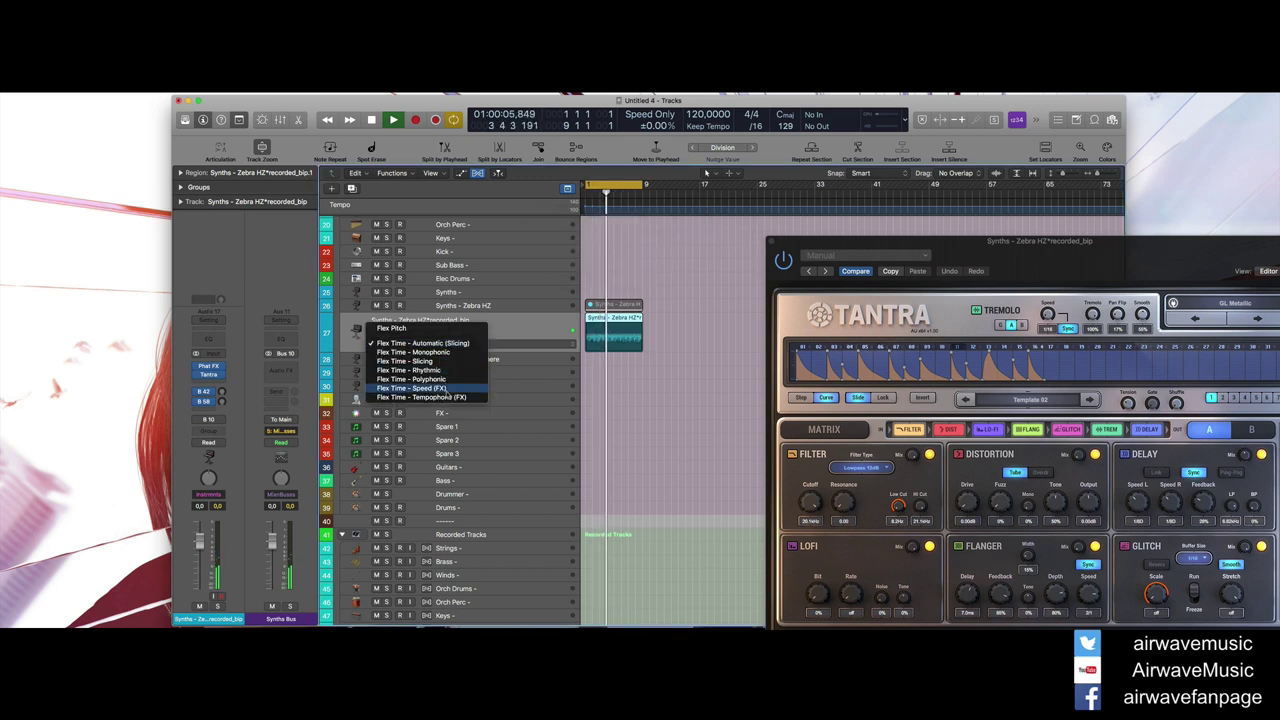
{"action": "left_click", "coordinate": [405, 360]}
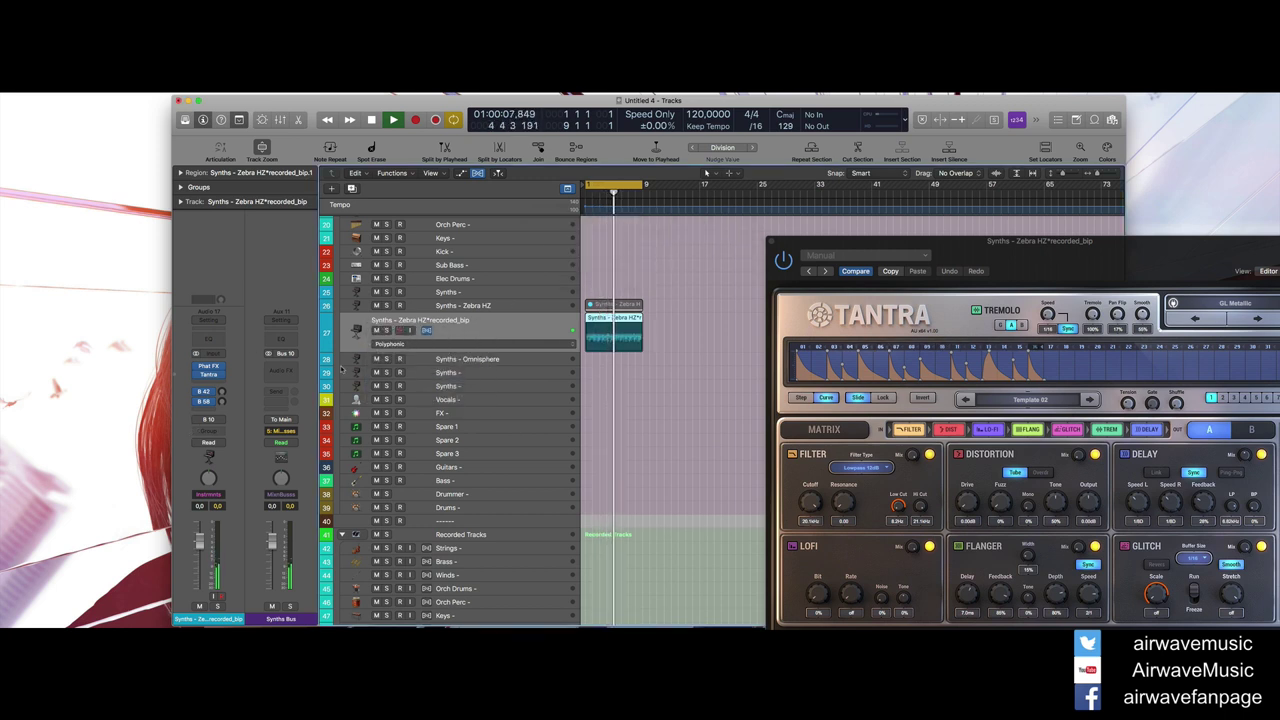
{"action": "left_click", "coordinate": [645, 322]}
{"action": "left_click_drag", "start_coordinate": [645, 322], "coordinate": [700, 327]}
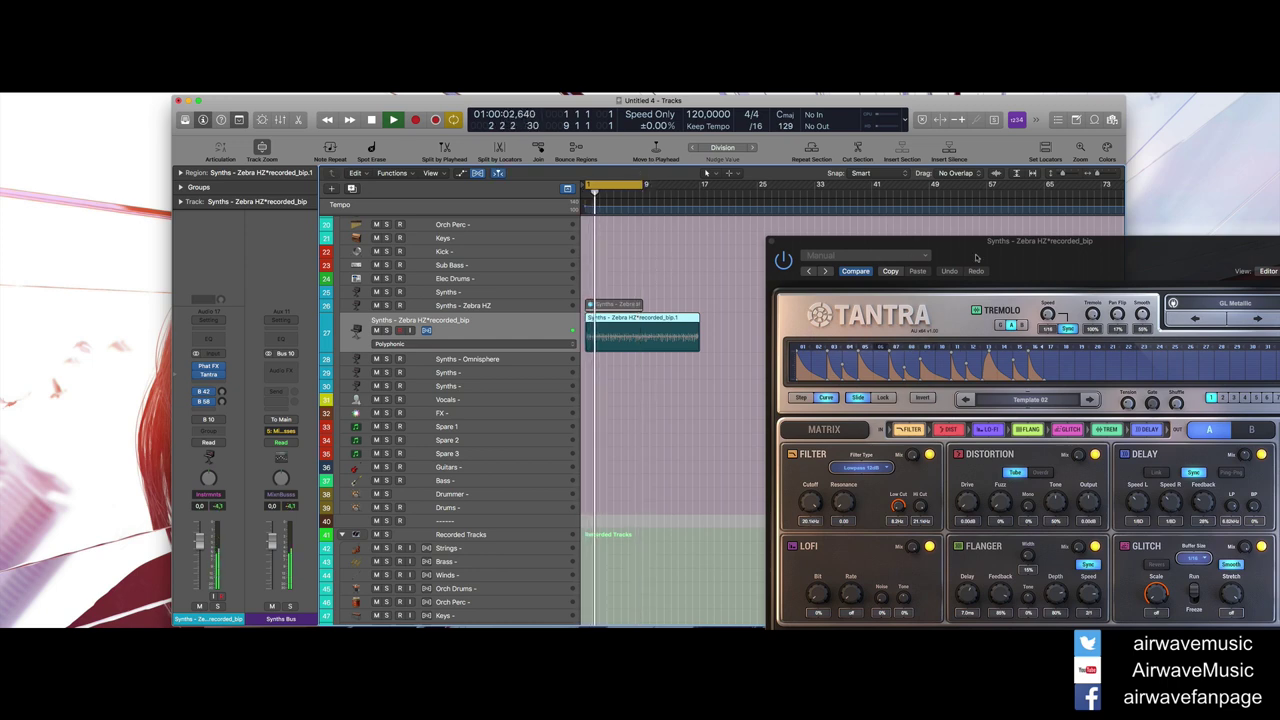
Step Tantra on the bounced track through GL Stutter and GL Terminal to the PAD Airy preset, then close its window.
{"action": "left_click_drag", "start_coordinate": [880, 241], "coordinate": [712, 189]}
{"action": "left_click", "coordinate": [1093, 267]}
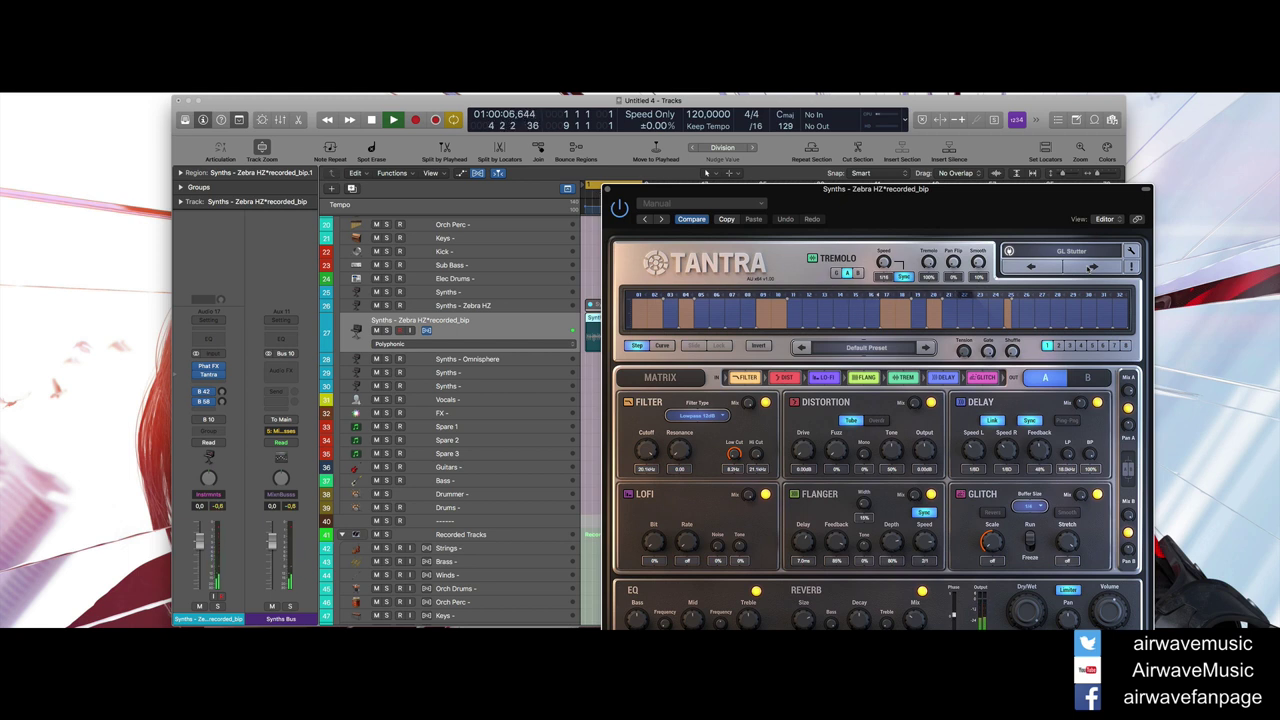
{"action": "left_click", "coordinate": [1093, 267]}
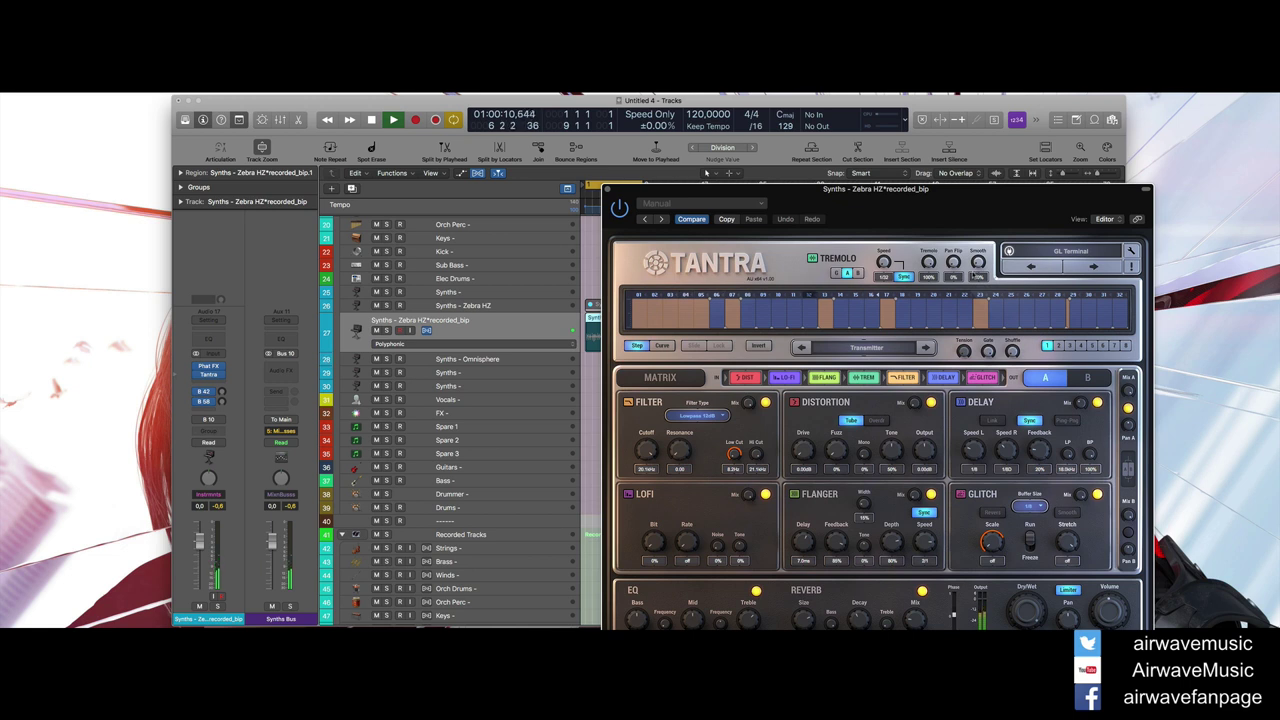
{"action": "left_click", "coordinate": [1093, 267]}
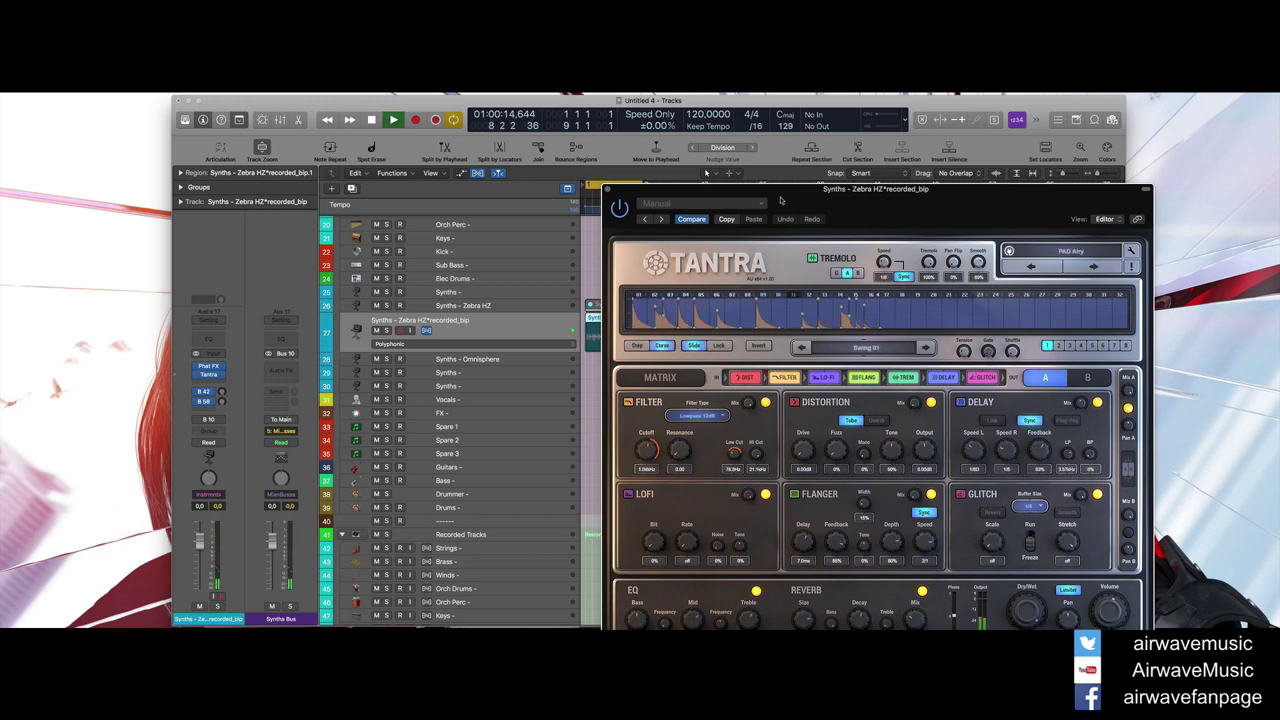
{"action": "left_click", "coordinate": [607, 190]}
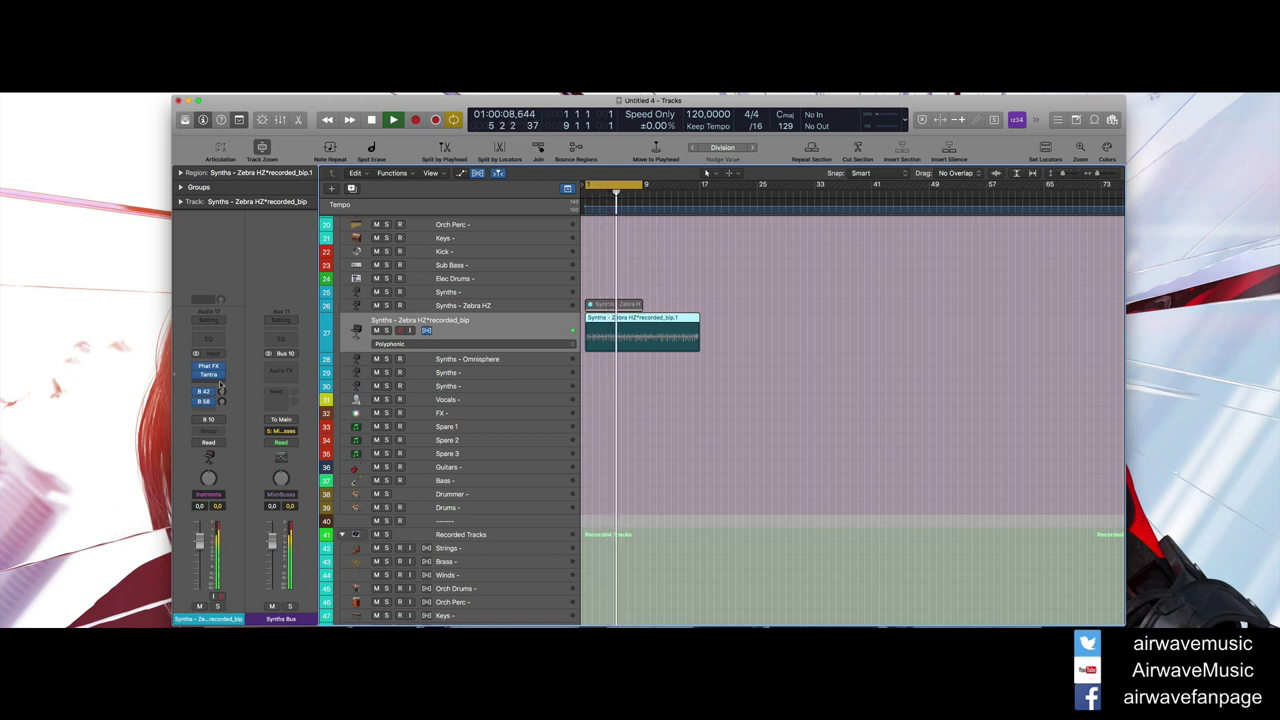
Insert the Step FX plug-in in the free effect slot below Tantra on the bounced track.
{"action": "left_click", "coordinate": [220, 386]}
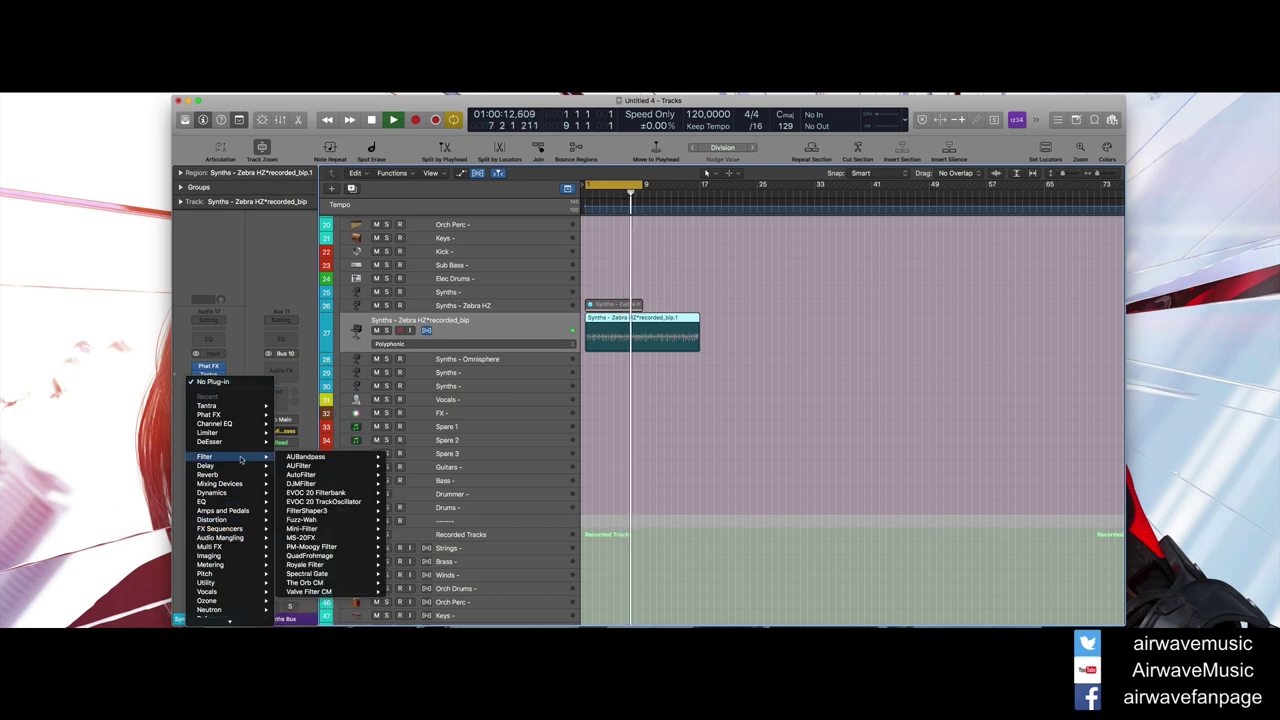
{"action": "mouse_move", "coordinate": [212, 549]}
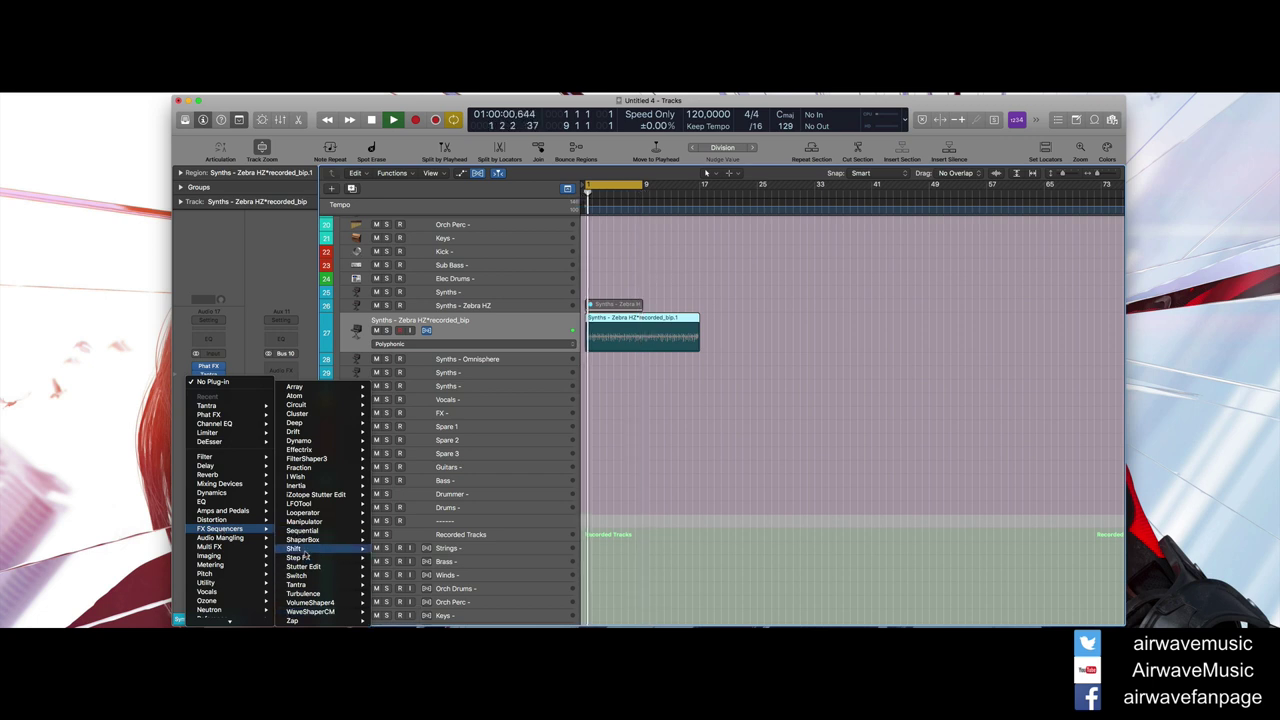
{"action": "mouse_move", "coordinate": [298, 557]}
{"action": "left_click", "coordinate": [395, 557]}
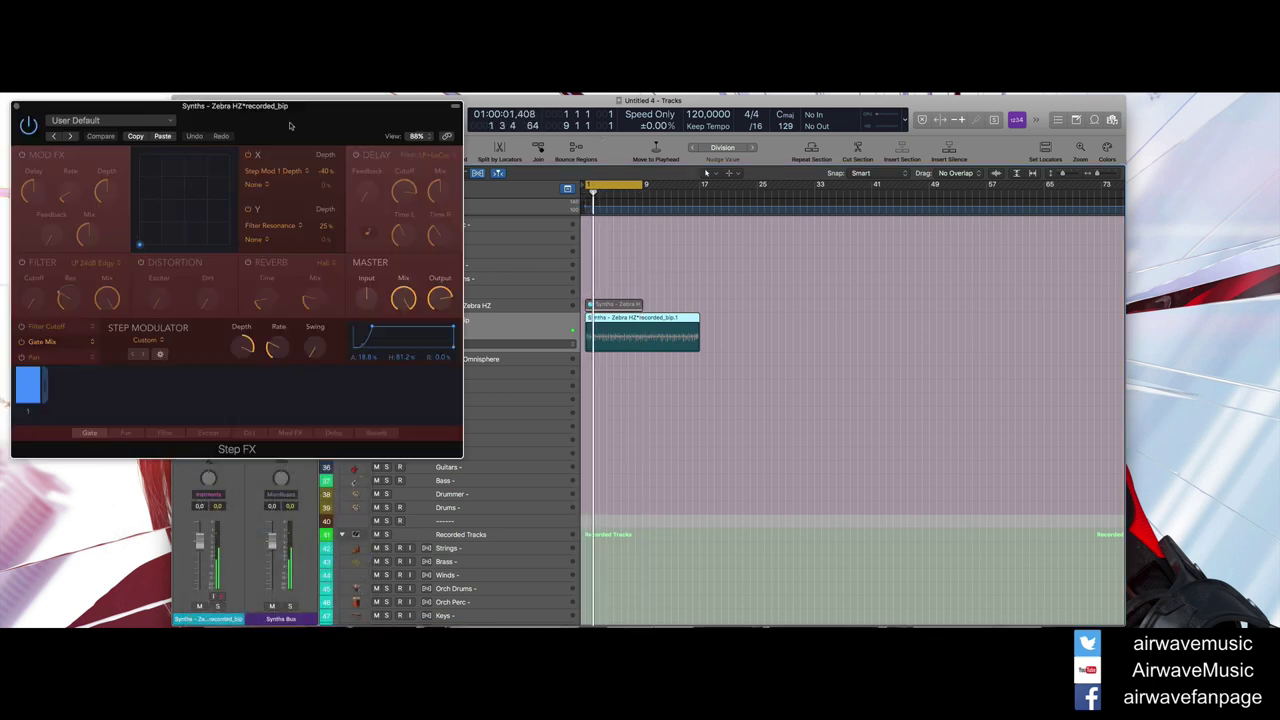
{"action": "left_click_drag", "start_coordinate": [278, 109], "coordinate": [585, 220]}
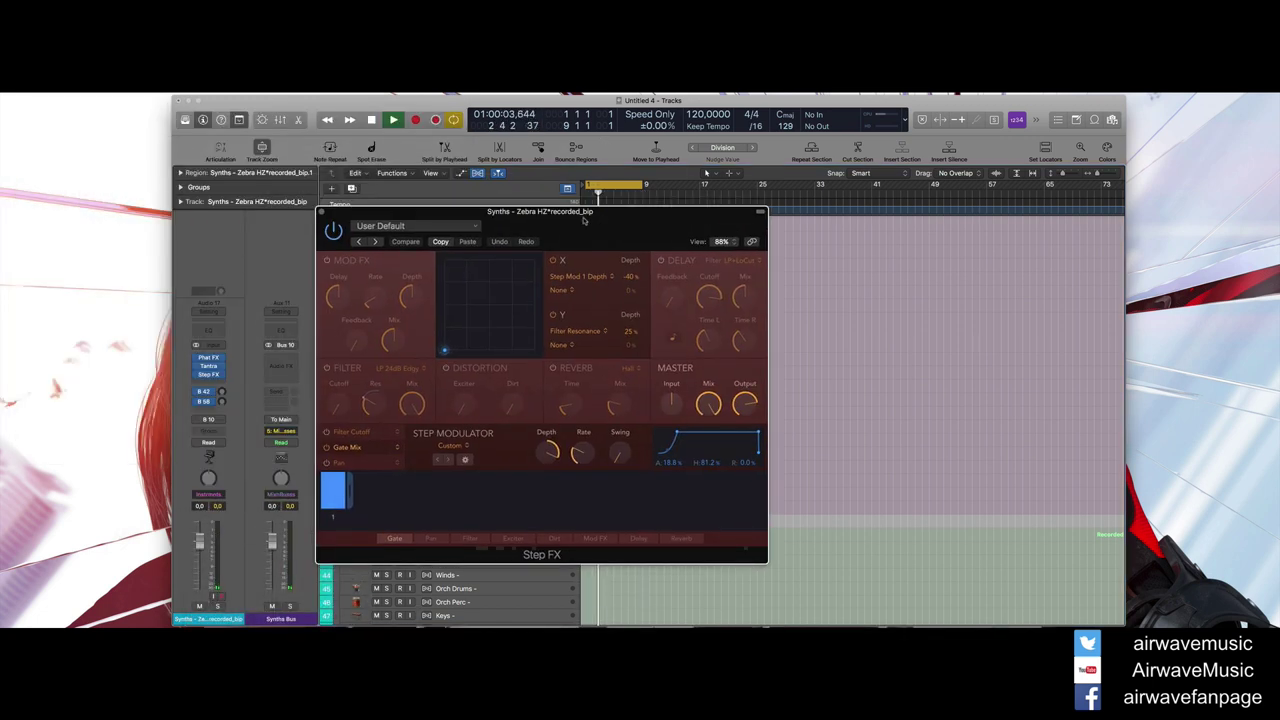
Audition Step FX presets during playback, including Simple 5Sec Reverb and Pointillizer 16ths, up to Stutter Rndm.
{"action": "left_click", "coordinate": [377, 243]}
{"action": "left_click", "coordinate": [377, 243]}
{"action": "left_click", "coordinate": [377, 243]}
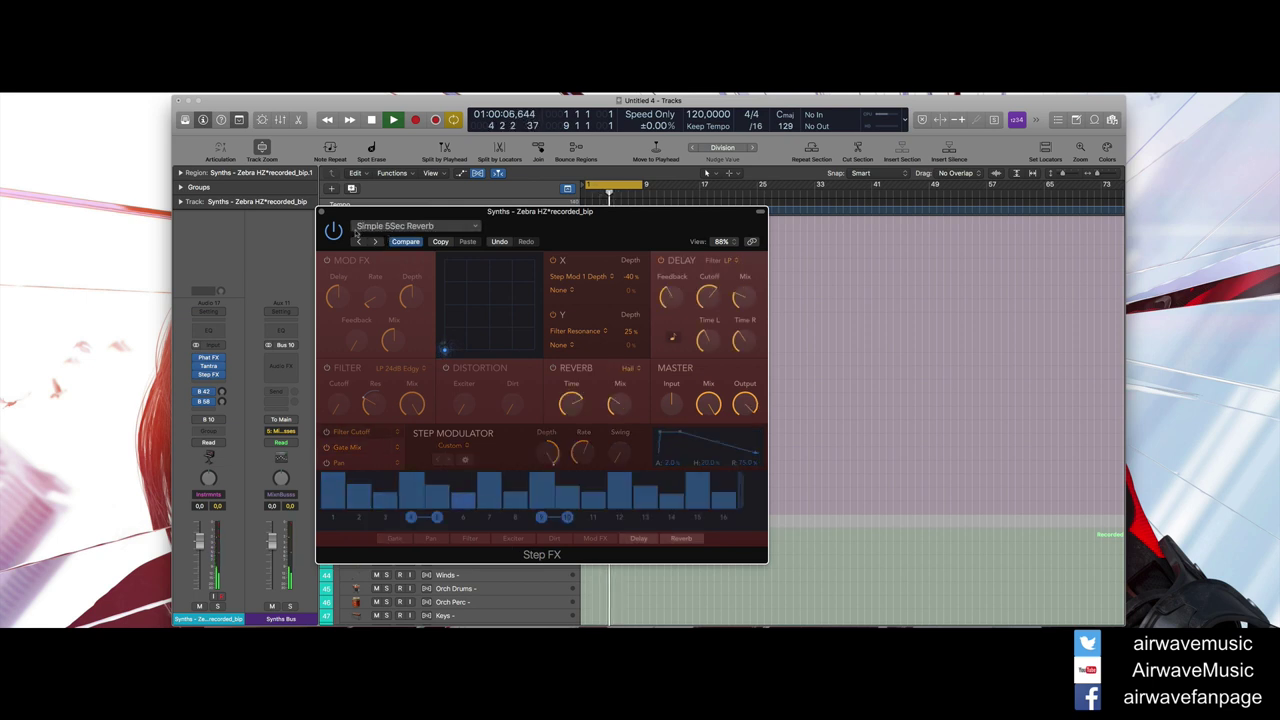
{"action": "left_click", "coordinate": [376, 242]}
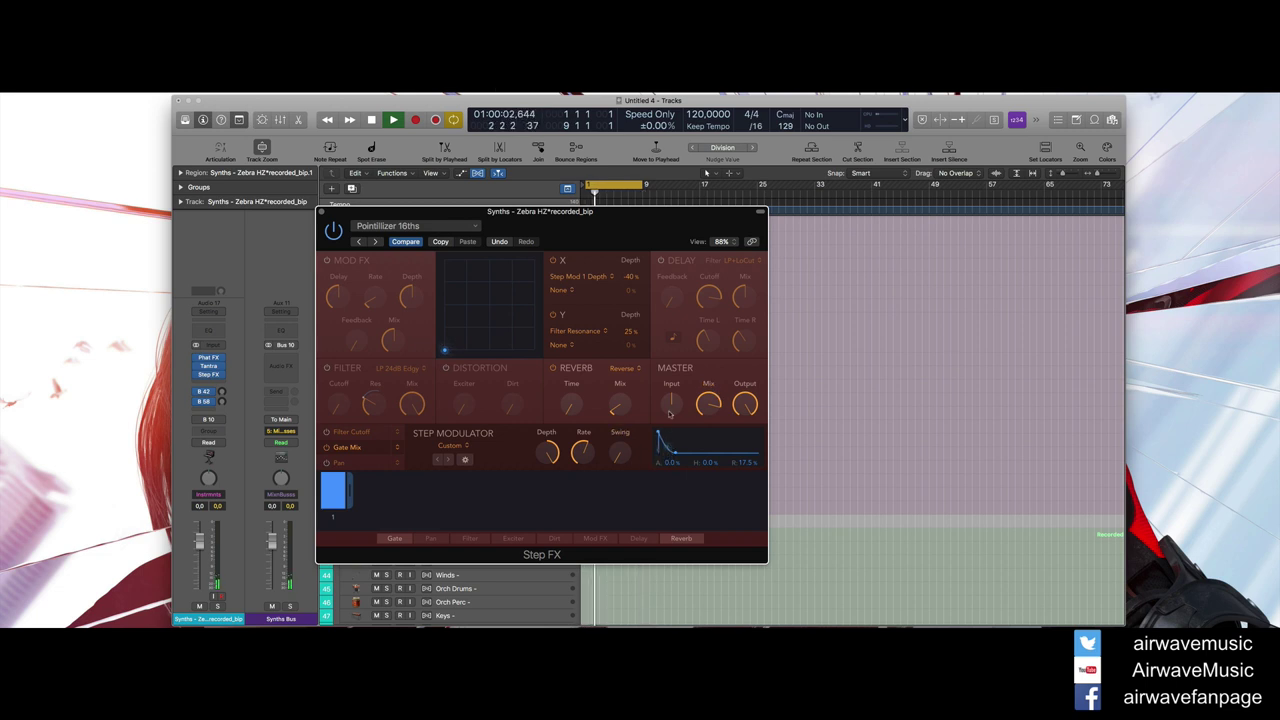
{"action": "left_click", "coordinate": [373, 242]}
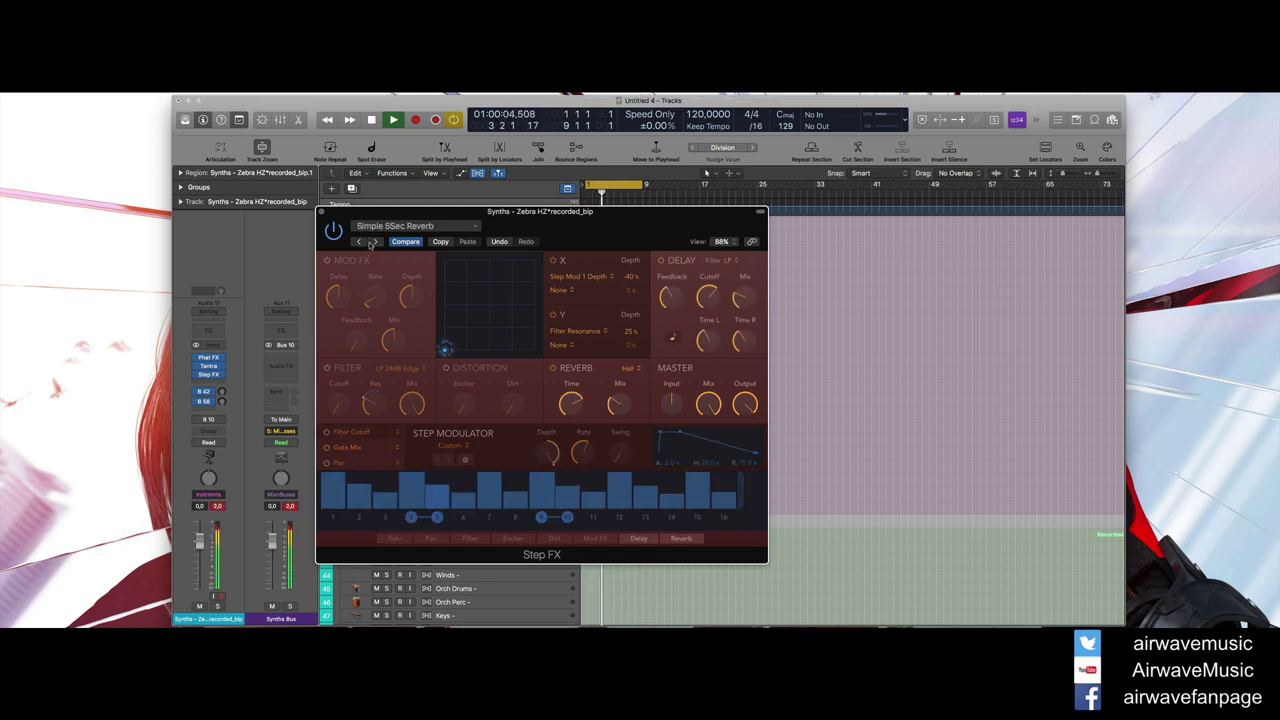
{"action": "left_click", "coordinate": [373, 242]}
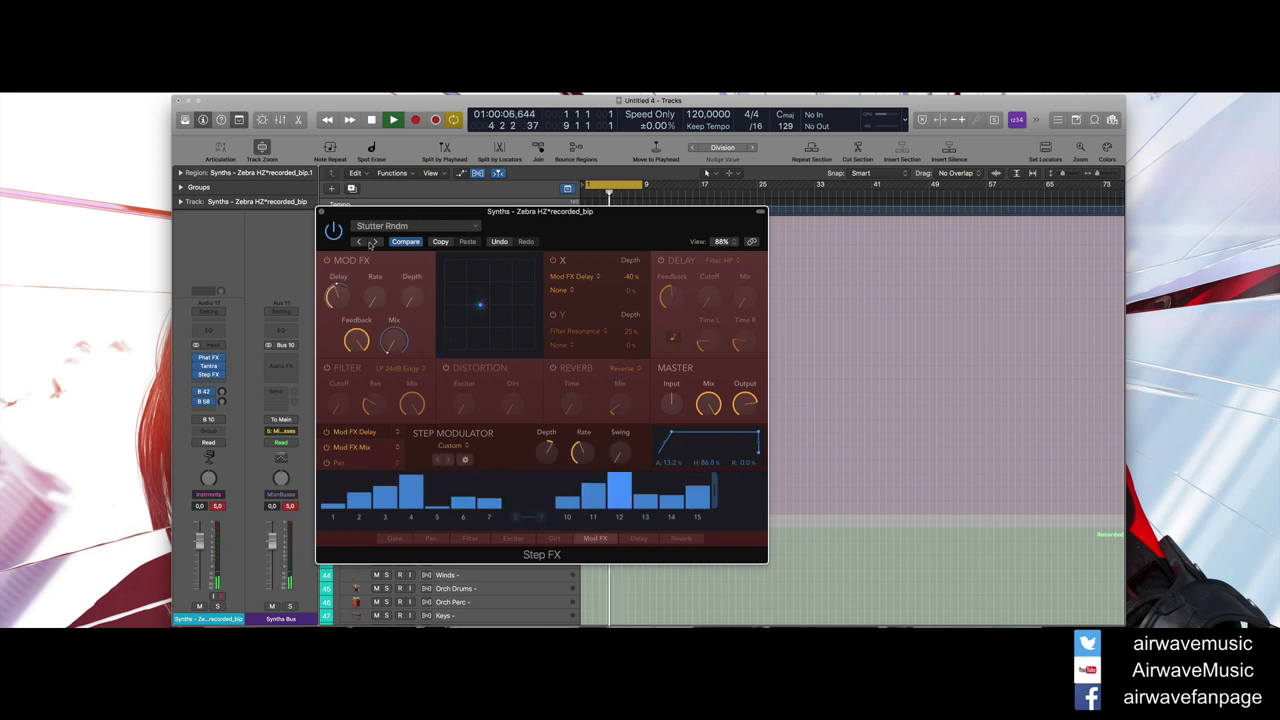
Audition the Step FX presets Brittle Spike, Broken Echoes and Bubbling Shimmer on the bounced track, and close the plug-in window.
{"action": "left_click", "coordinate": [373, 242]}
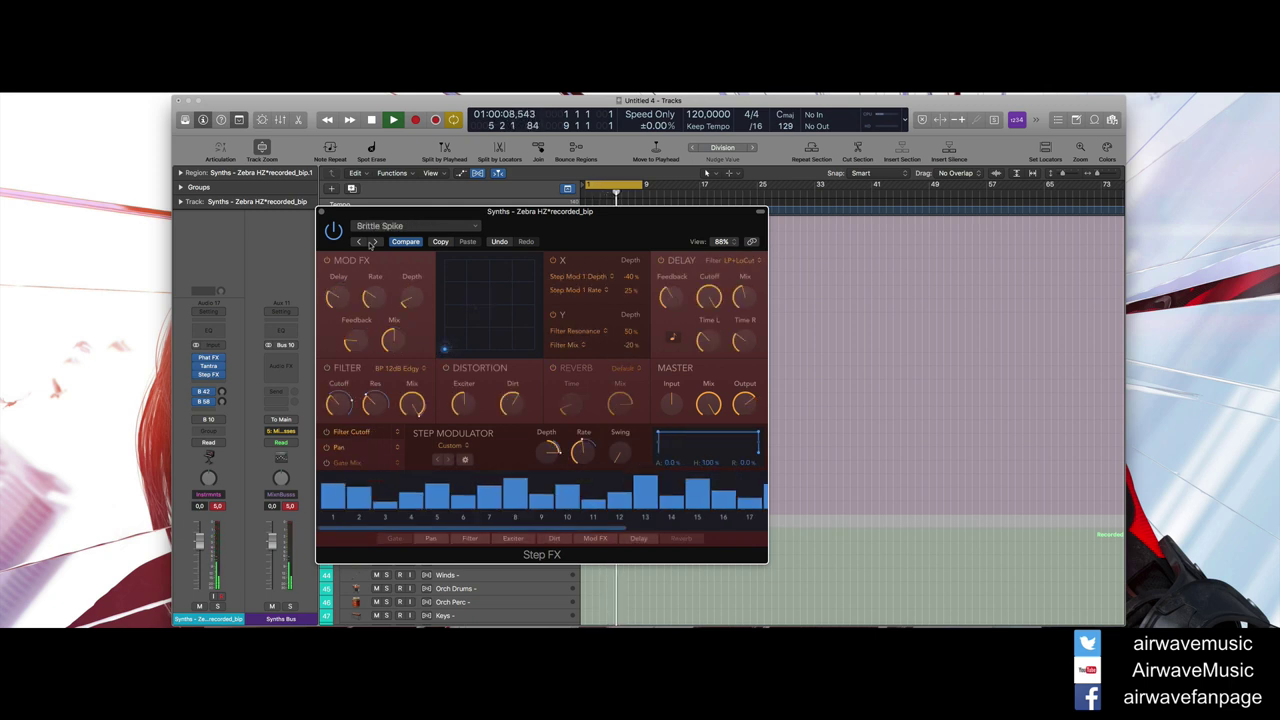
{"action": "left_click", "coordinate": [373, 242]}
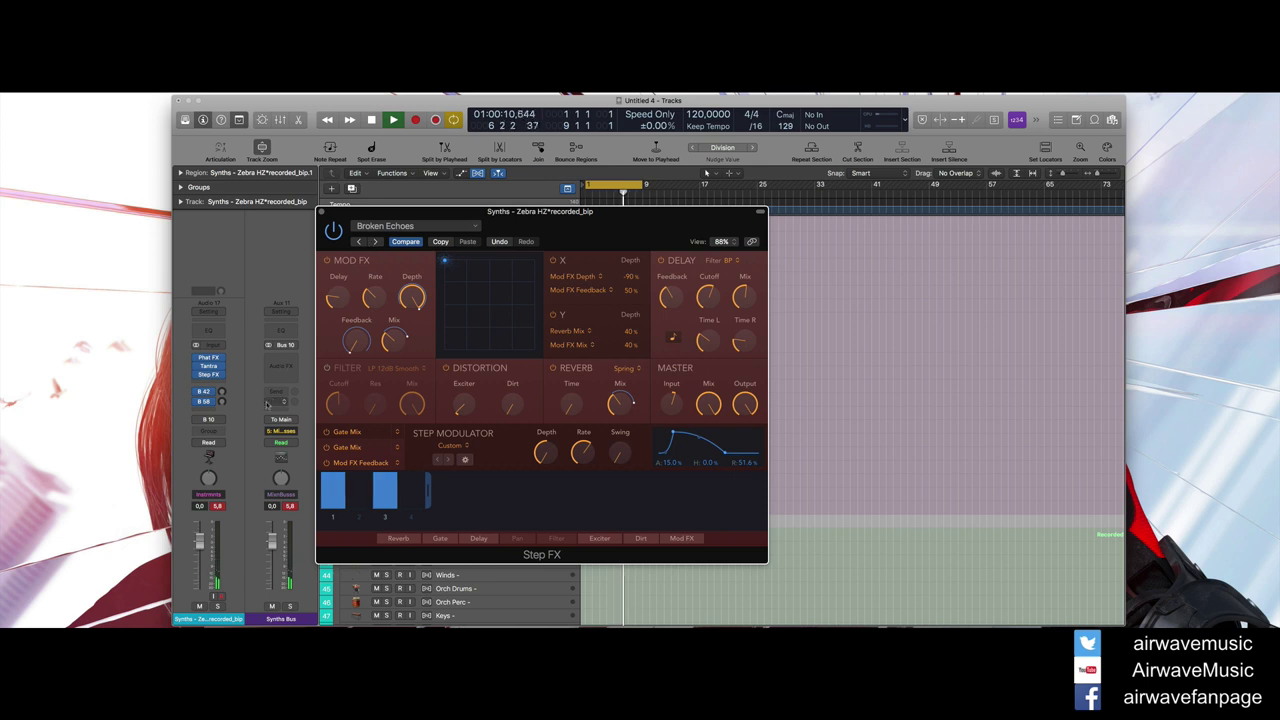
{"action": "left_click", "coordinate": [376, 243]}
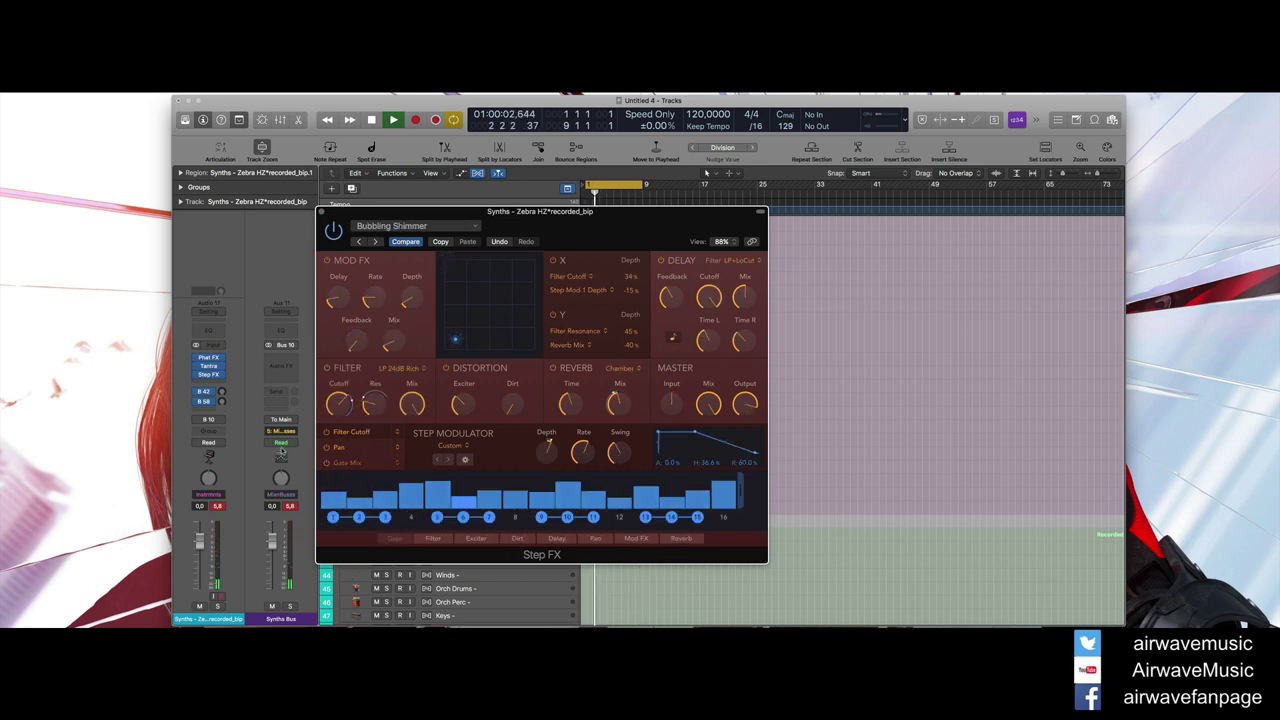
{"action": "left_click", "coordinate": [281, 453]}
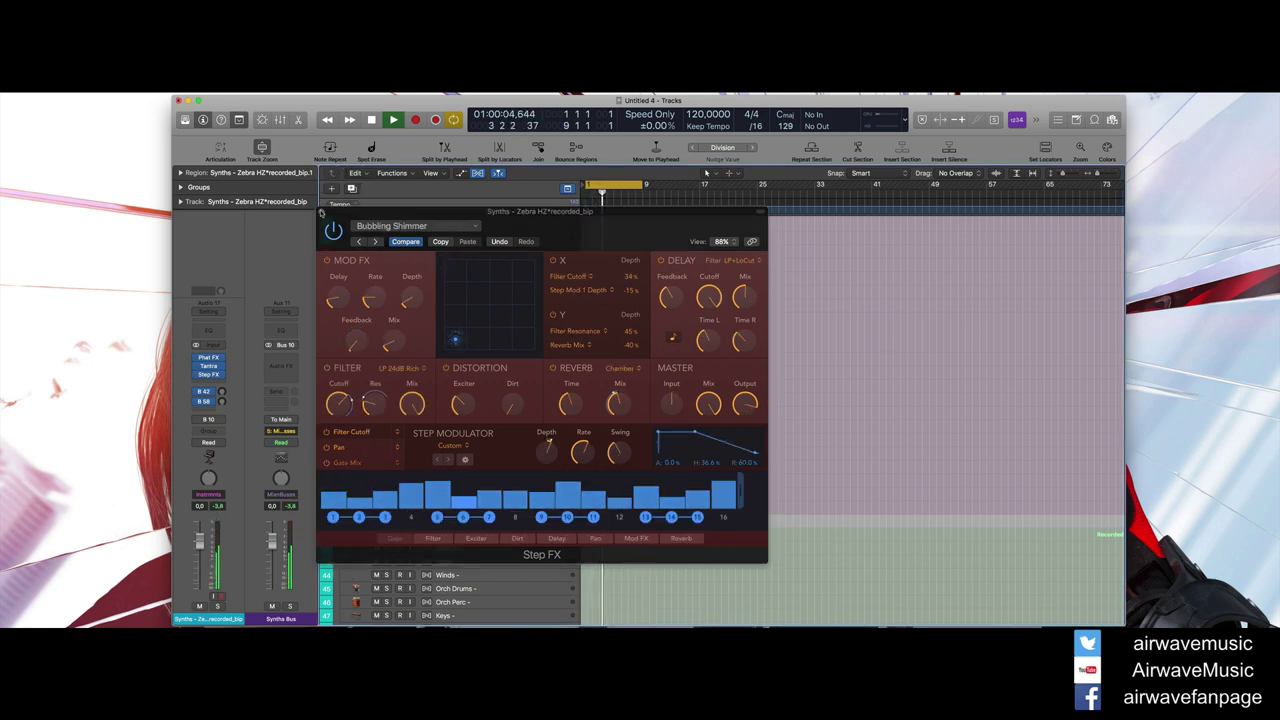
{"action": "left_click", "coordinate": [321, 212]}
Replace Step FX with AUPitch on the bounced track and set its pitch to -1200 cents.
{"action": "left_click", "coordinate": [222, 375]}
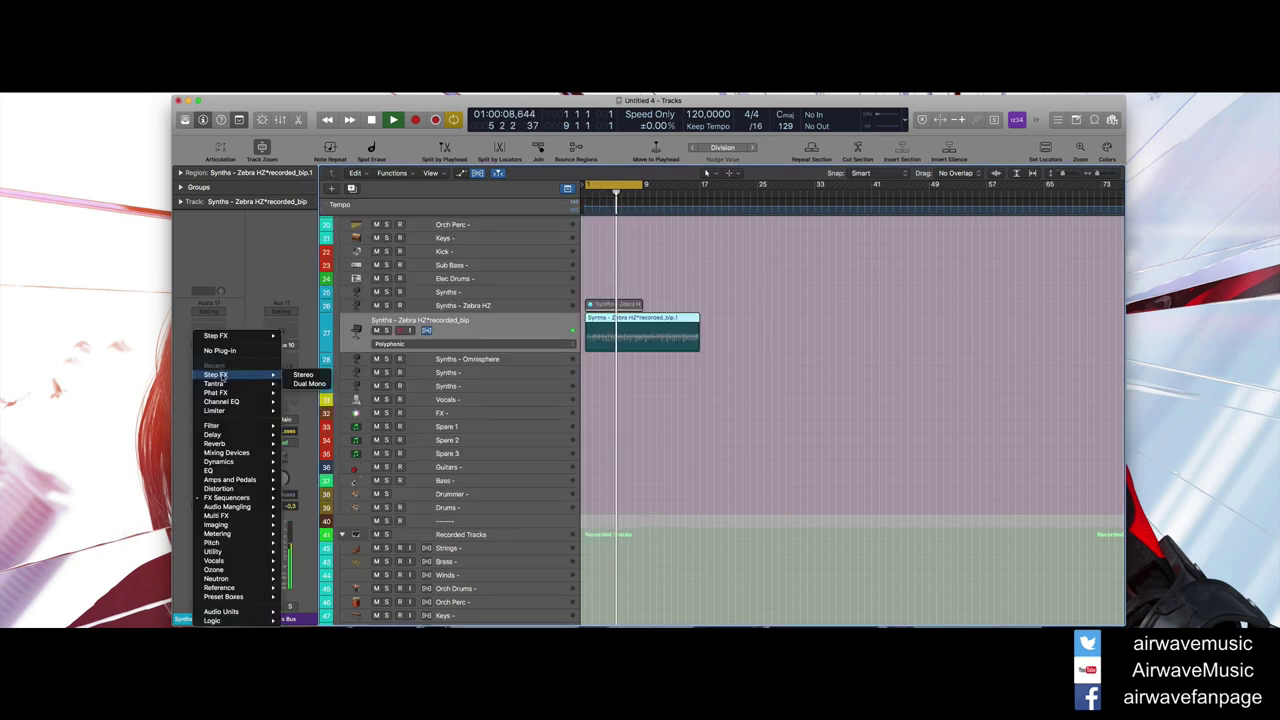
{"action": "mouse_move", "coordinate": [276, 620]}
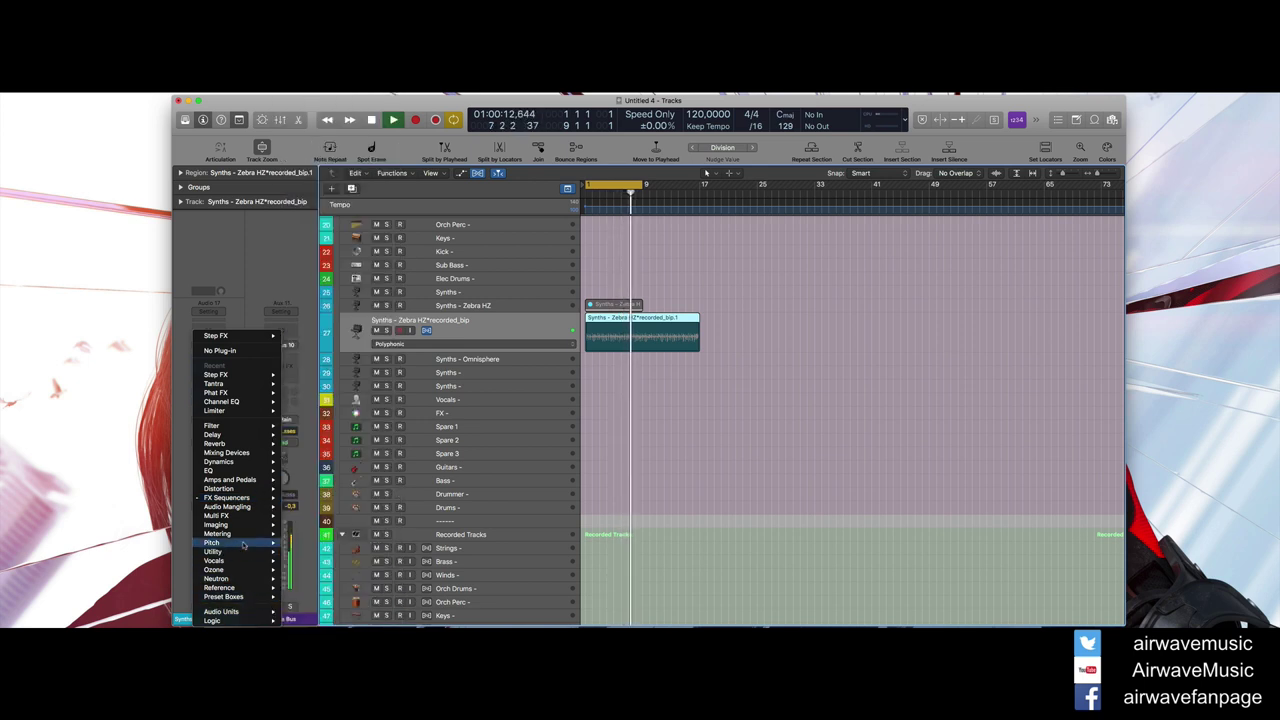
{"action": "left_click", "coordinate": [332, 555]}
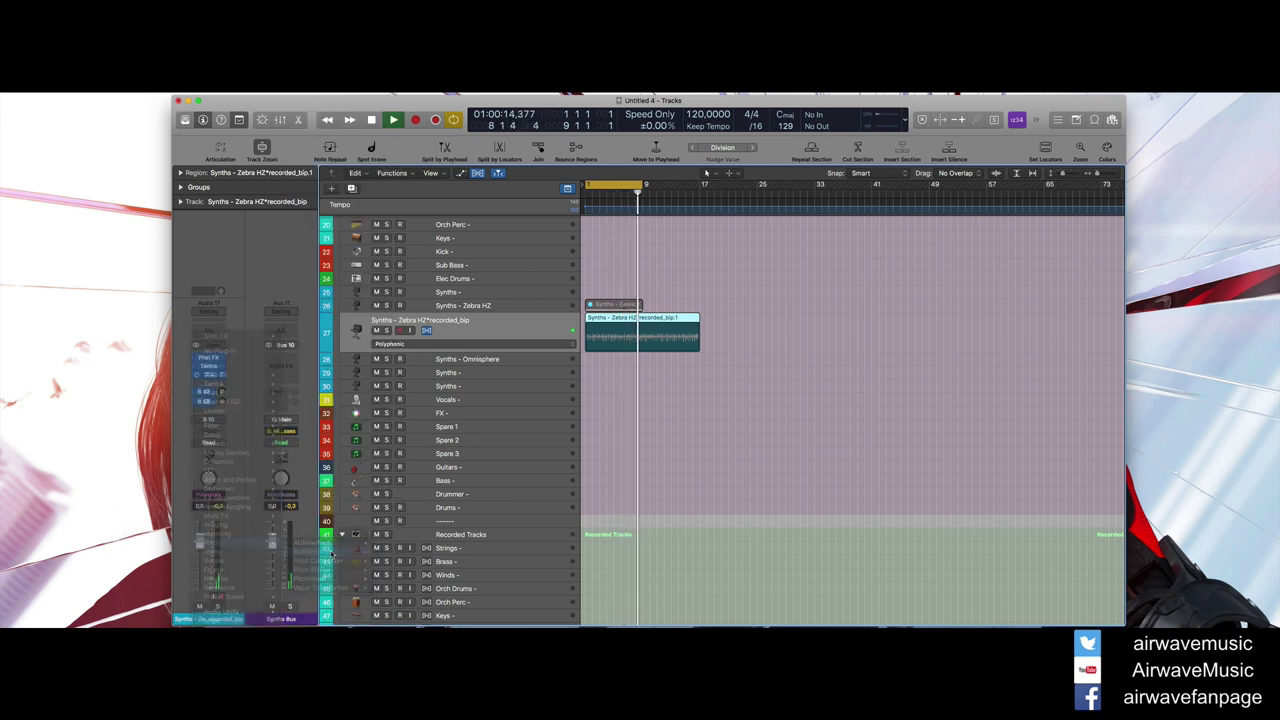
{"action": "left_click_drag", "start_coordinate": [160, 101], "coordinate": [711, 325]}
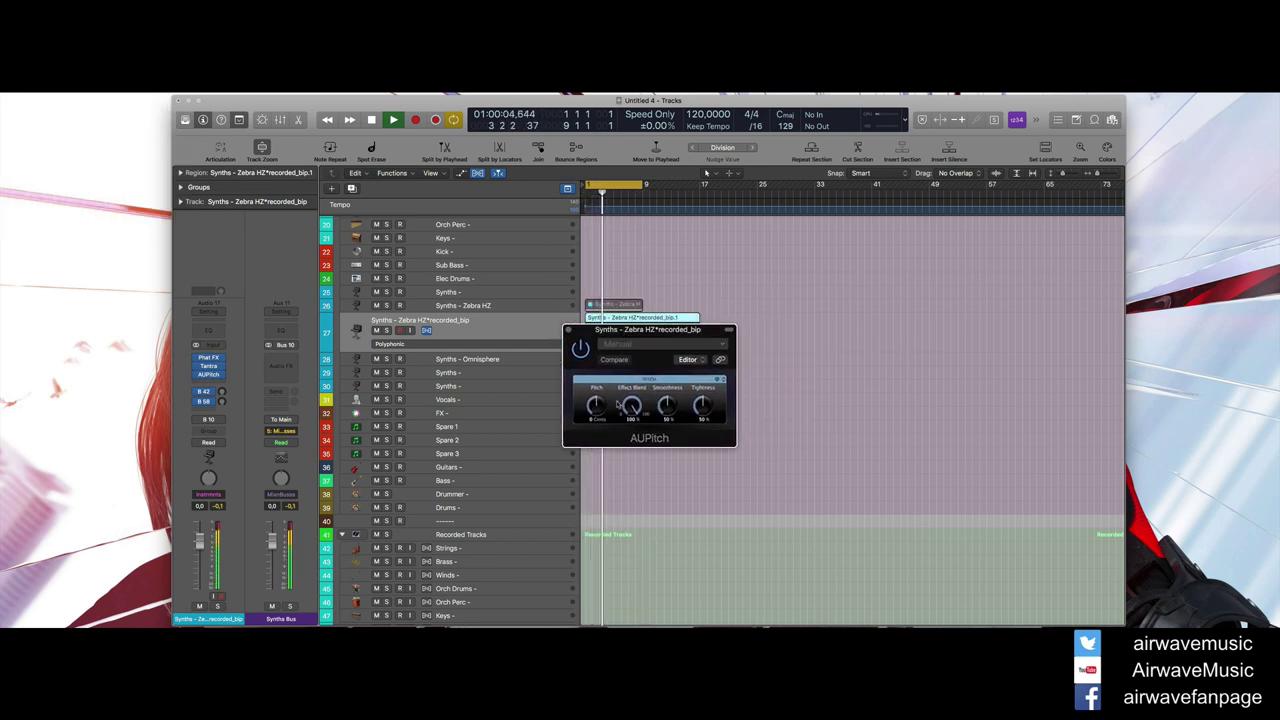
{"action": "left_click_drag", "start_coordinate": [595, 405], "coordinate": [595, 393]}
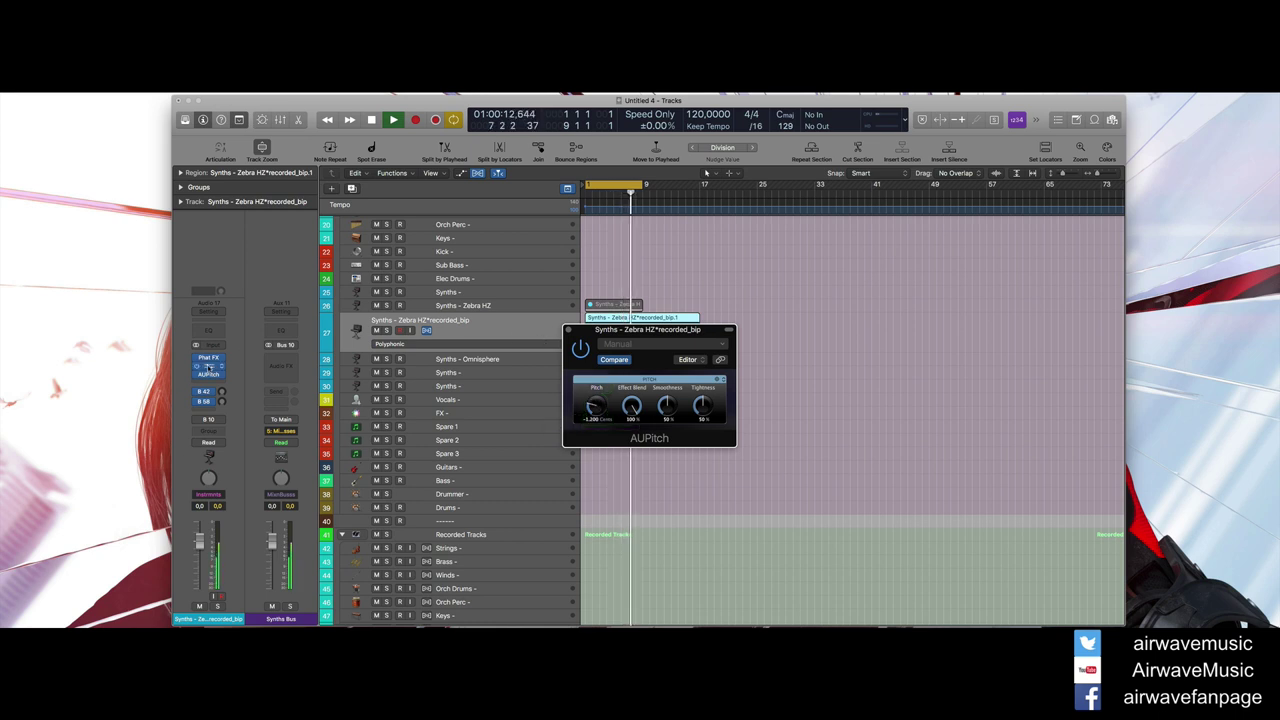
Move AUPitch above Tantra in the bounced track's effect chain, try its Tightness control and close its window.
{"action": "left_click_drag", "start_coordinate": [208, 381], "coordinate": [209, 384]}
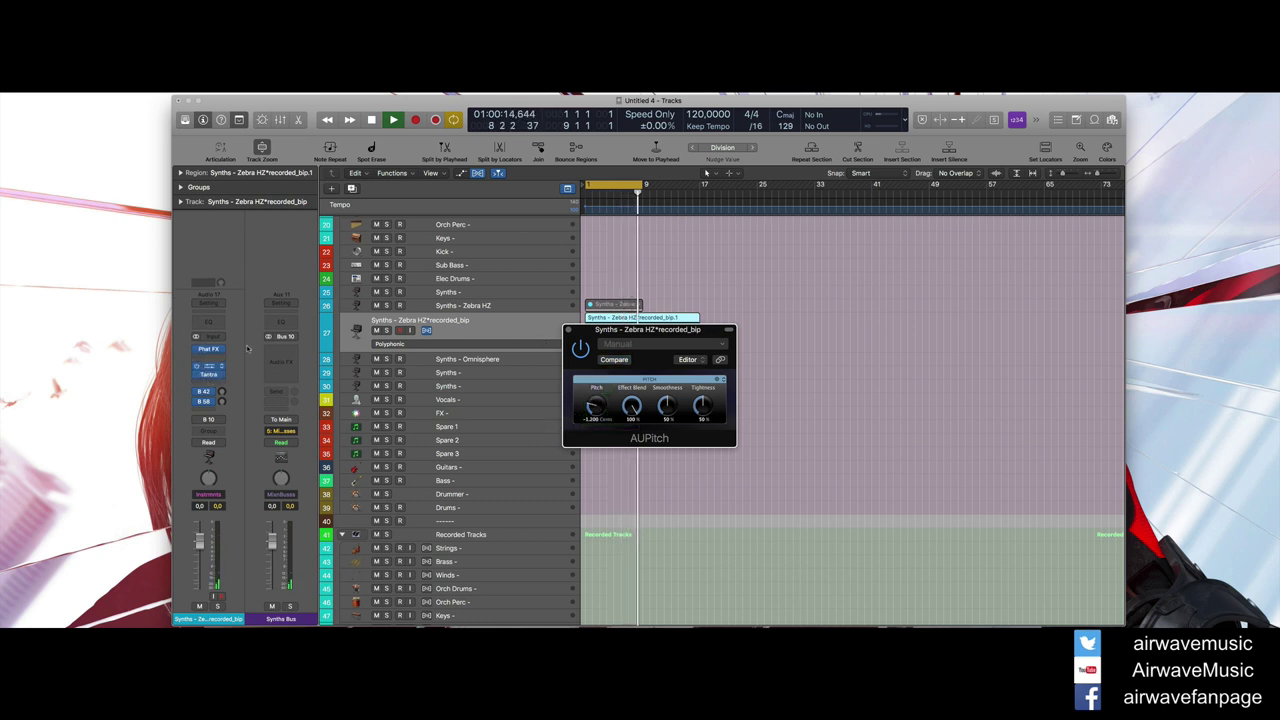
{"action": "left_click", "coordinate": [570, 331]}
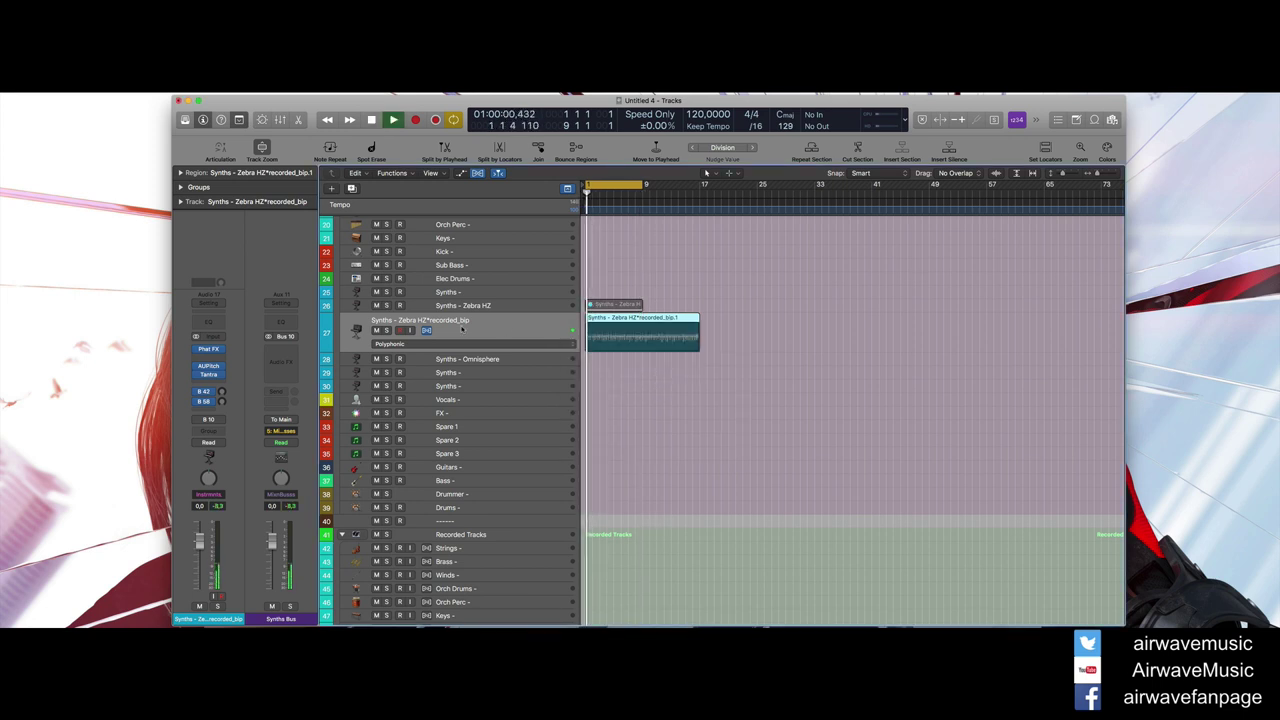
{"action": "left_click", "coordinate": [208, 370]}
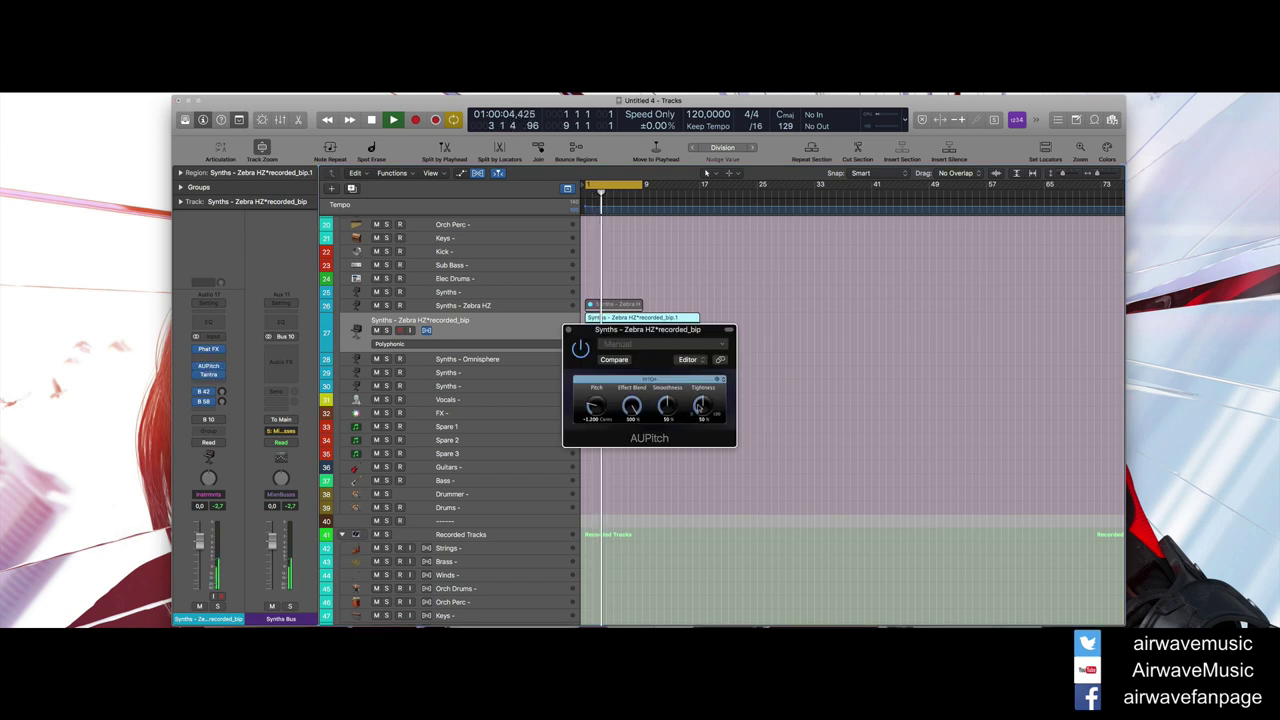
{"action": "left_click_drag", "start_coordinate": [699, 407], "coordinate": [703, 409]}
{"action": "left_click", "coordinate": [569, 330]}
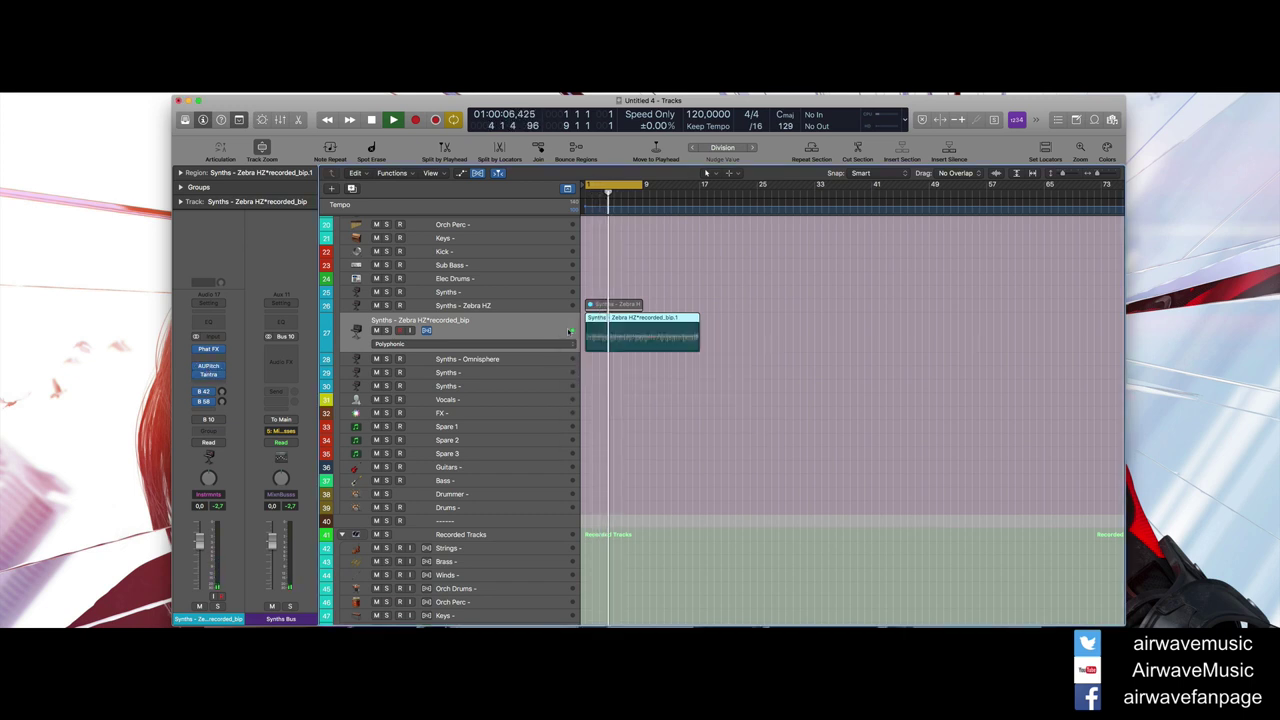
Advance Tantra on the bounced track from PAD Fireworks to the PAD Heaven preset and close its window.
{"action": "left_click", "coordinate": [208, 378]}
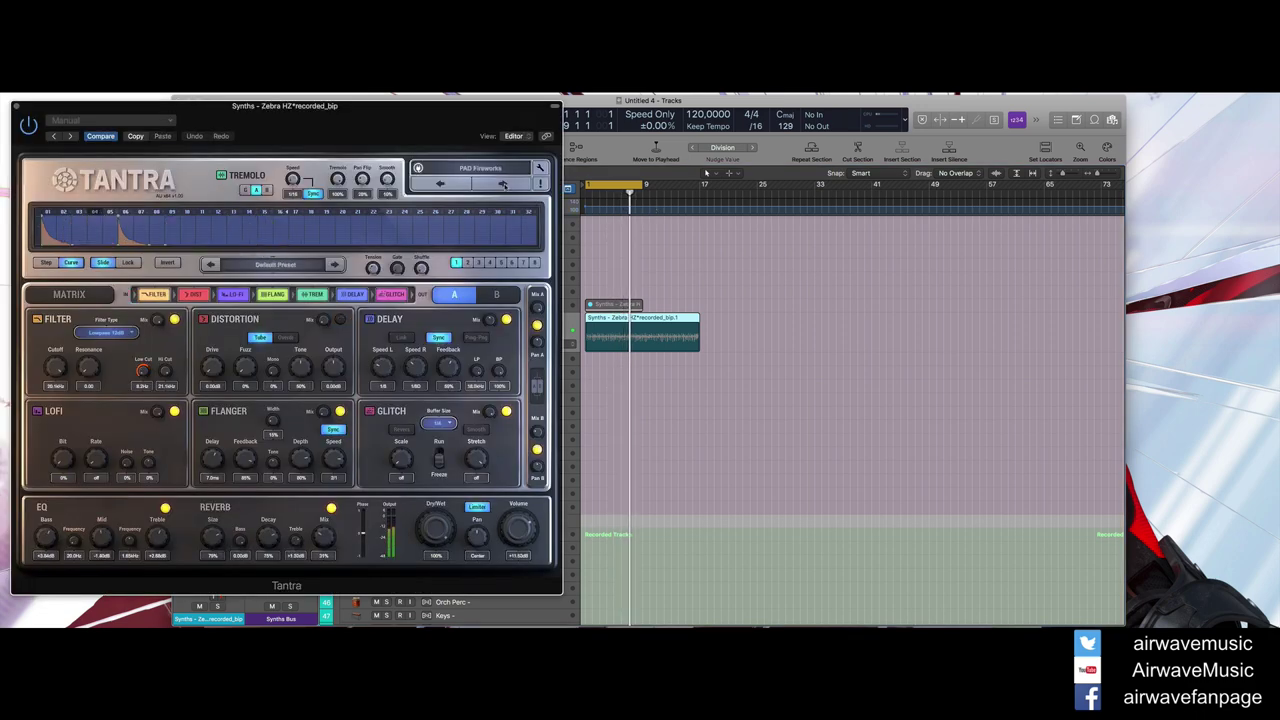
{"action": "left_click", "coordinate": [503, 185]}
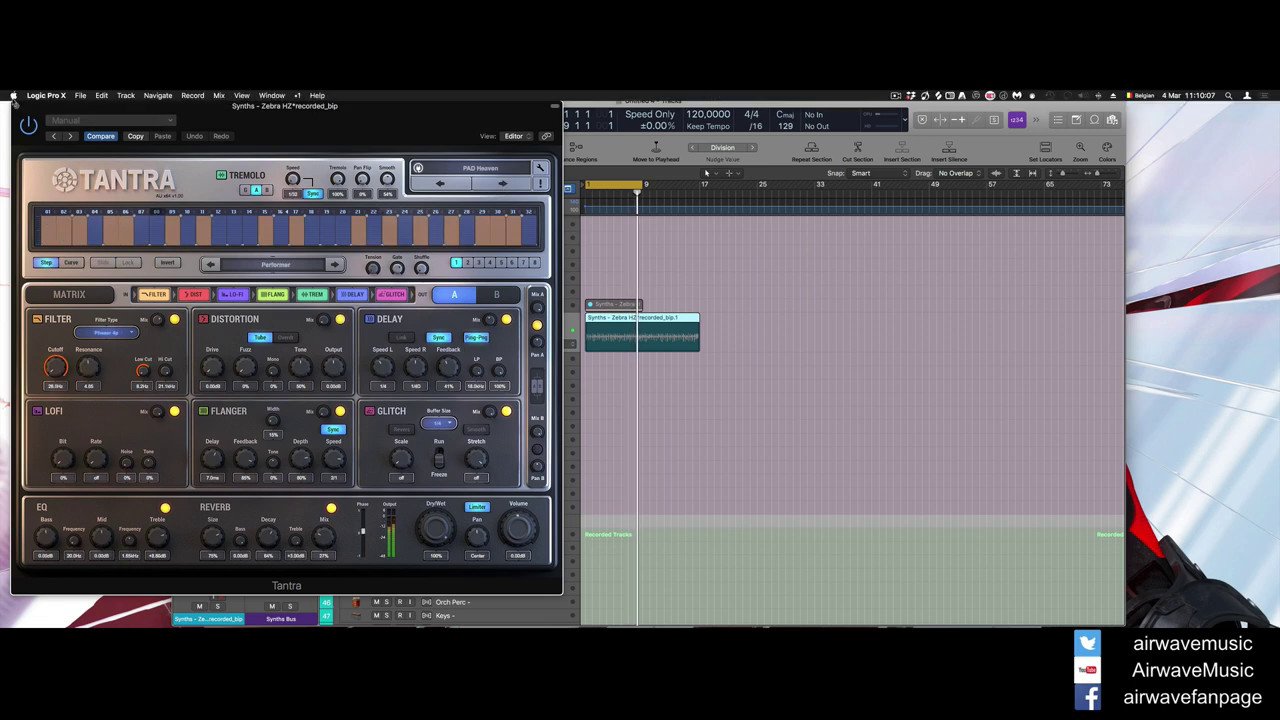
{"action": "left_click", "coordinate": [16, 106]}
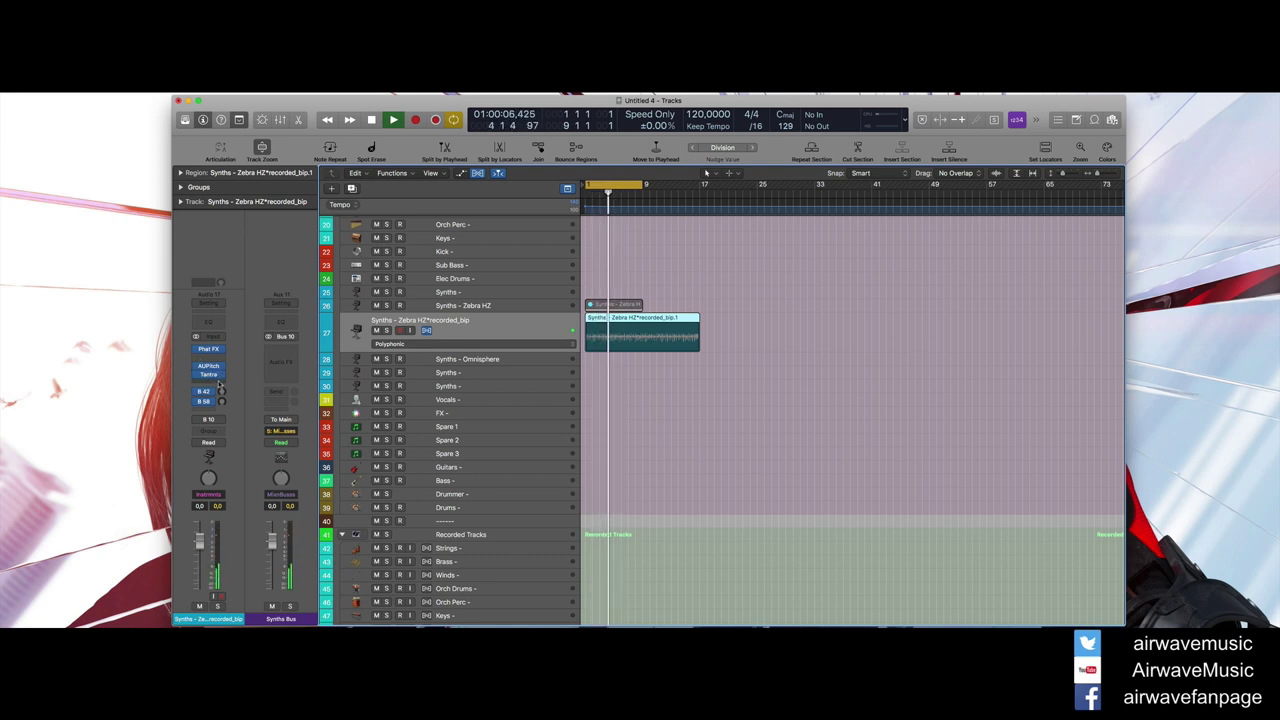
Insert ShaperBox from the FX Sequencers in the free slot below Tantra, changing it from Dual Mono to Stereo.
{"action": "left_click", "coordinate": [219, 386]}
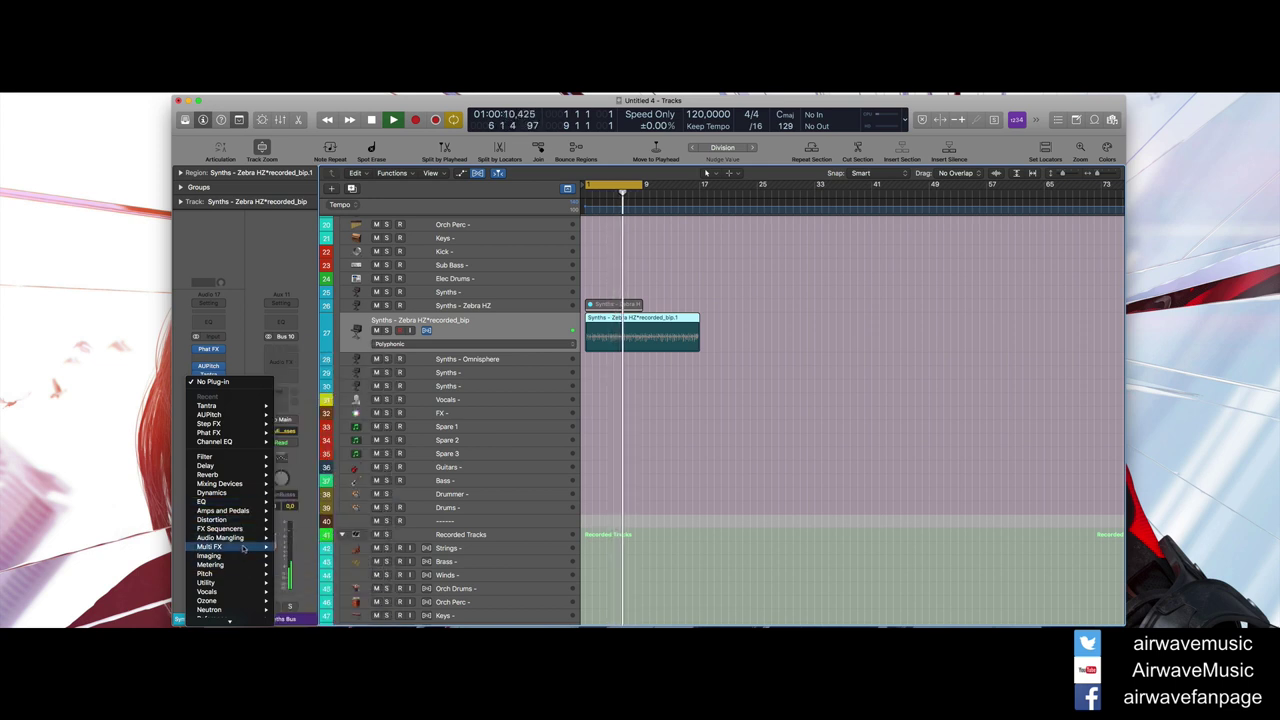
{"action": "mouse_move", "coordinate": [296, 548]}
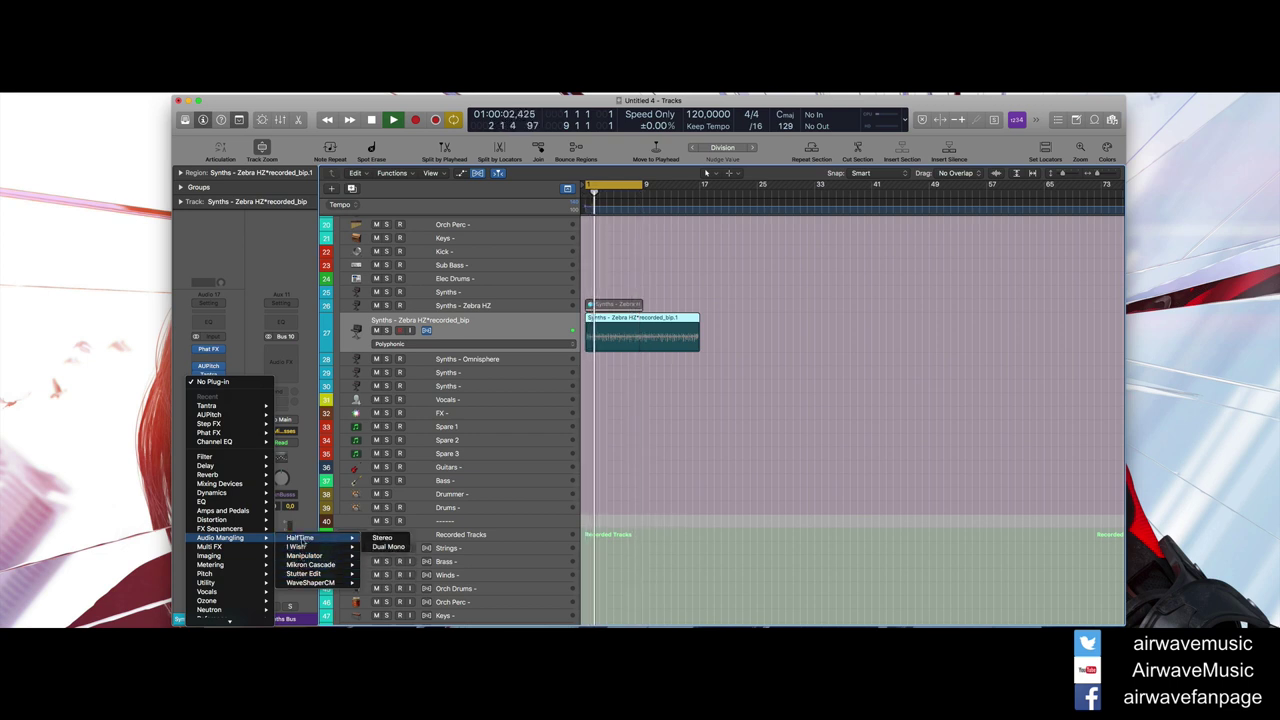
{"action": "mouse_move", "coordinate": [245, 530]}
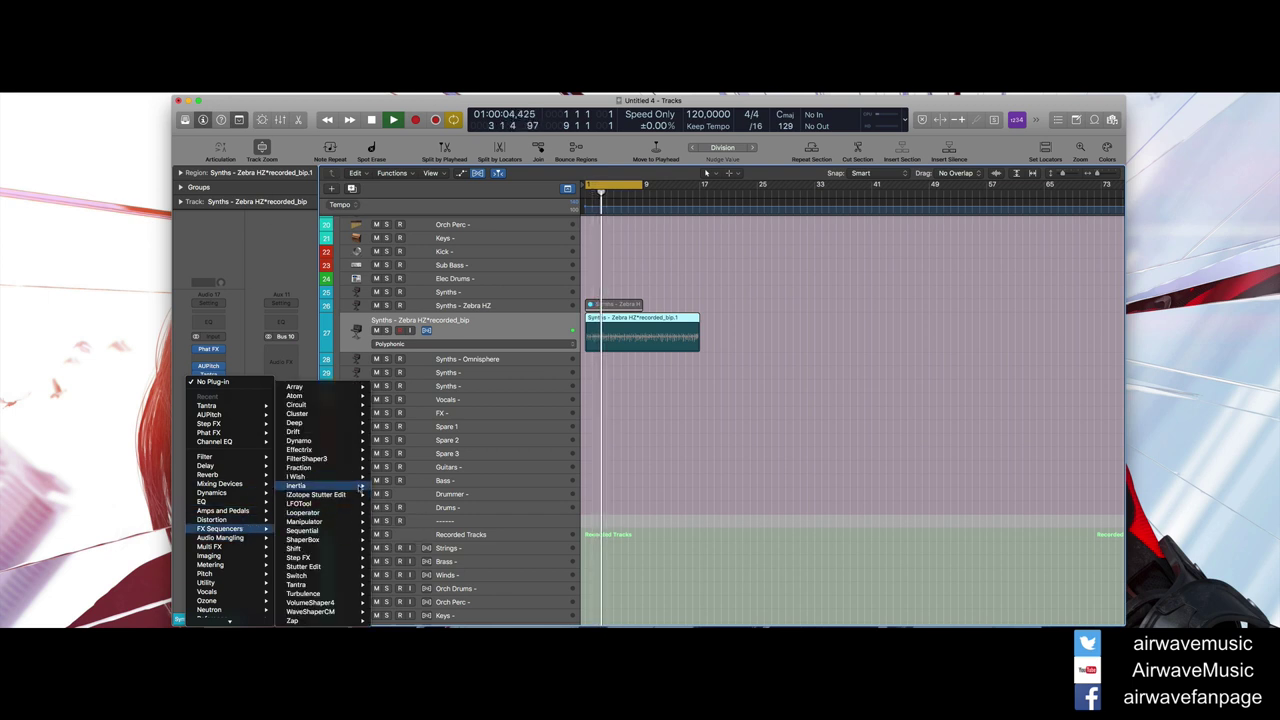
{"action": "mouse_move", "coordinate": [353, 467]}
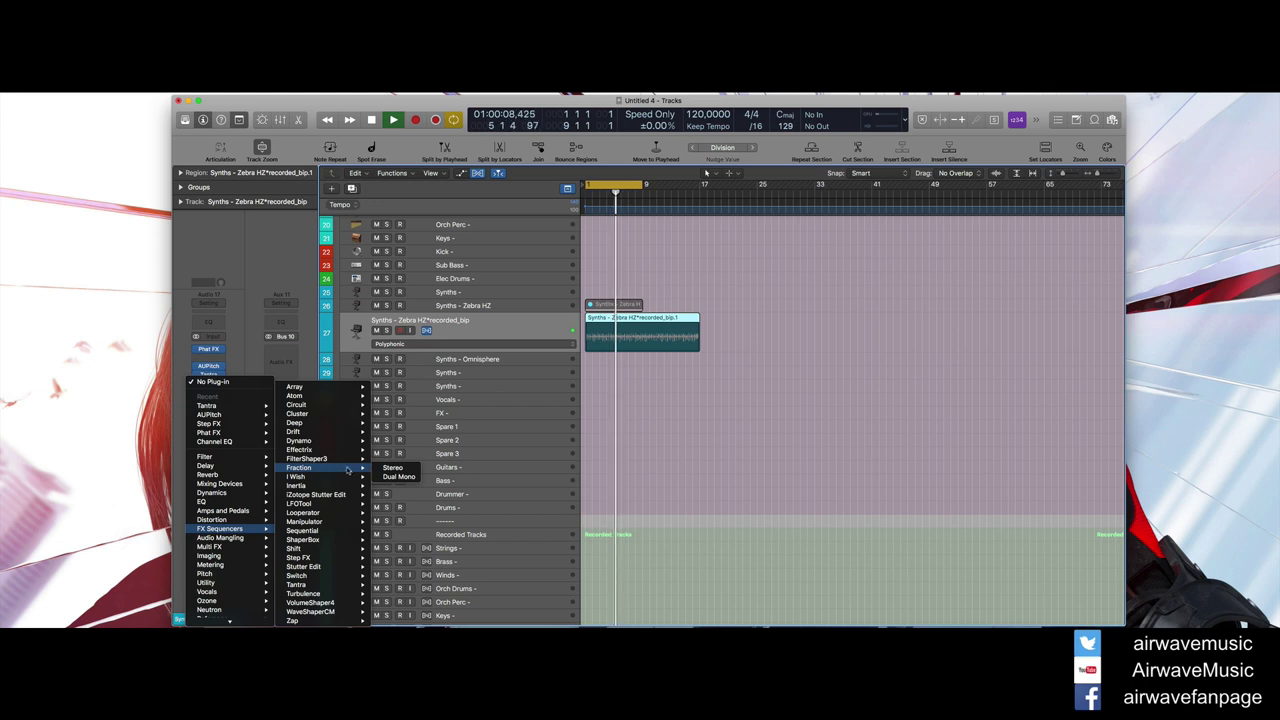
{"action": "mouse_move", "coordinate": [348, 516]}
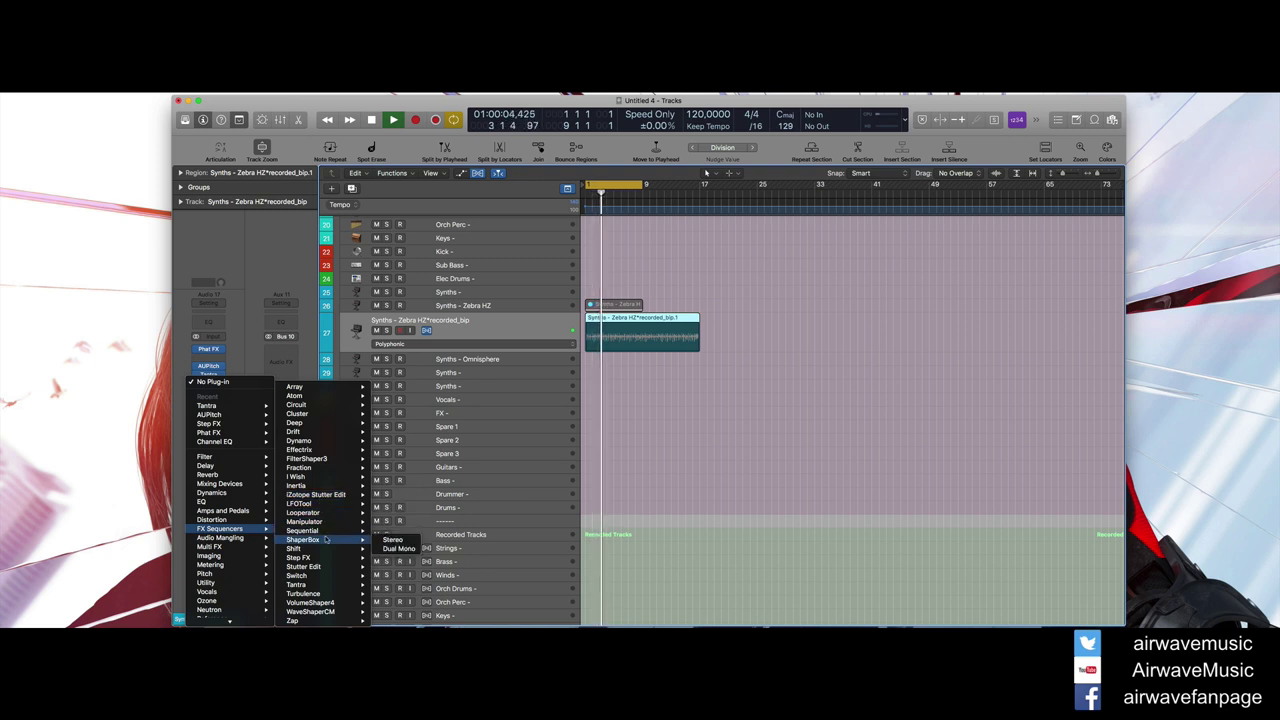
{"action": "left_click", "coordinate": [395, 549]}
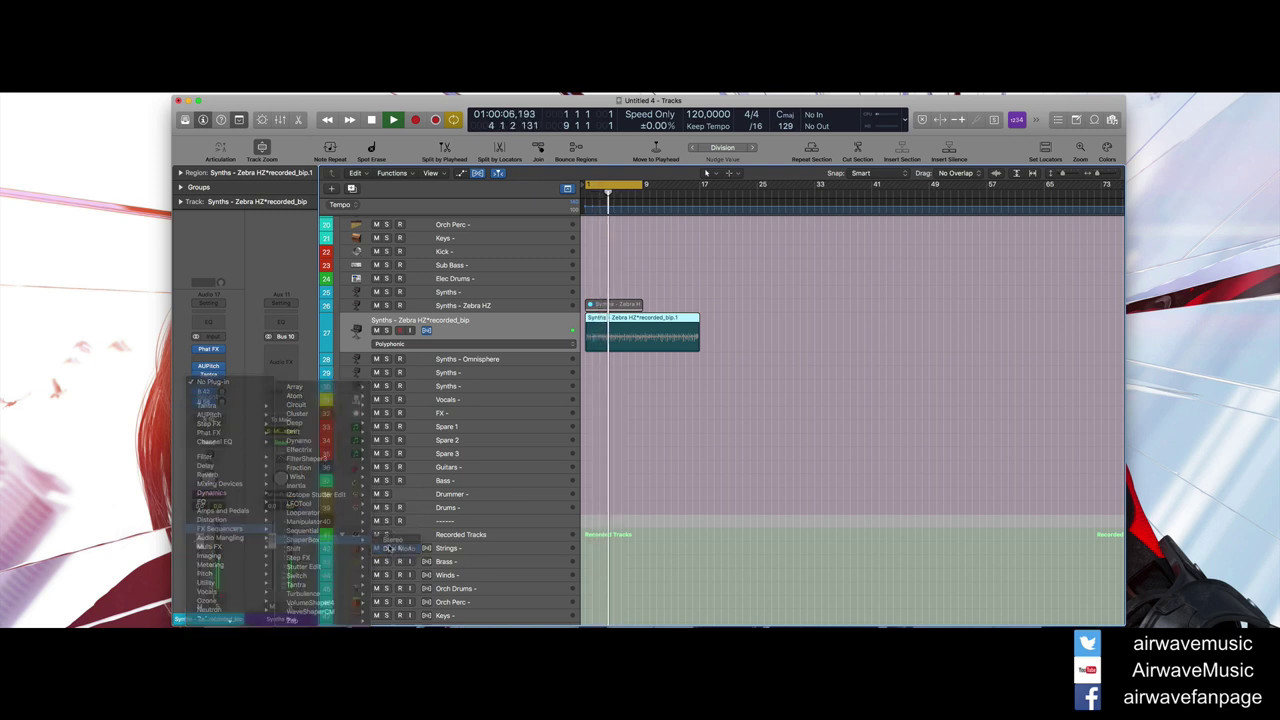
{"action": "left_click_drag", "start_coordinate": [263, 106], "coordinate": [675, 236]}
{"action": "left_click", "coordinate": [224, 375]}
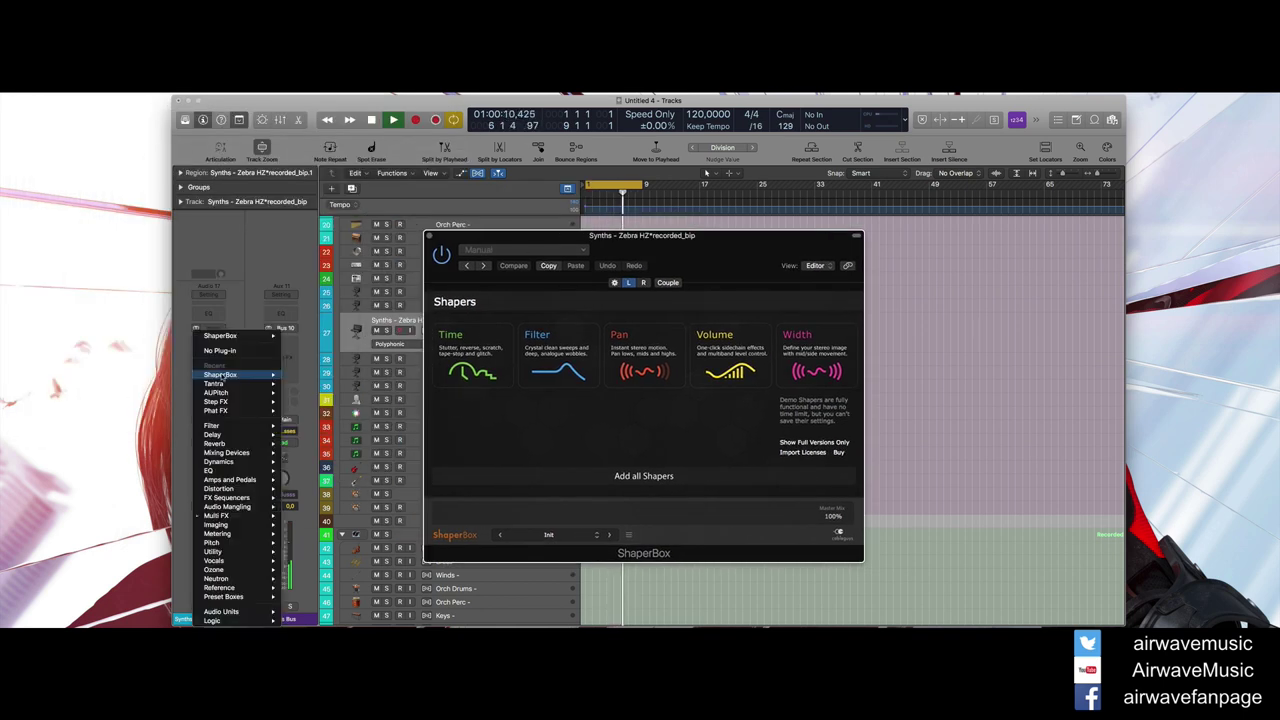
{"action": "left_click", "coordinate": [296, 337]}
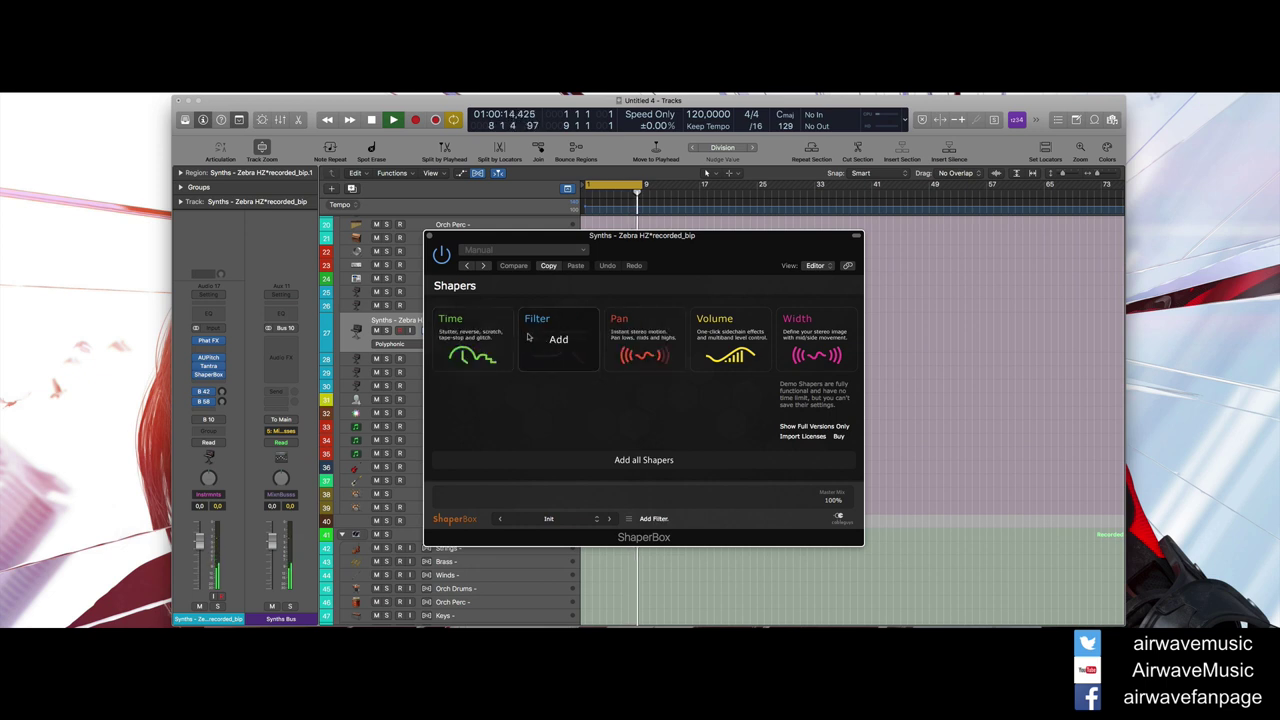
Add the Volume shaper in ShaperBox and give it a falling wave from the Trimming set.
{"action": "left_click", "coordinate": [714, 340]}
{"action": "left_click", "coordinate": [551, 467]}
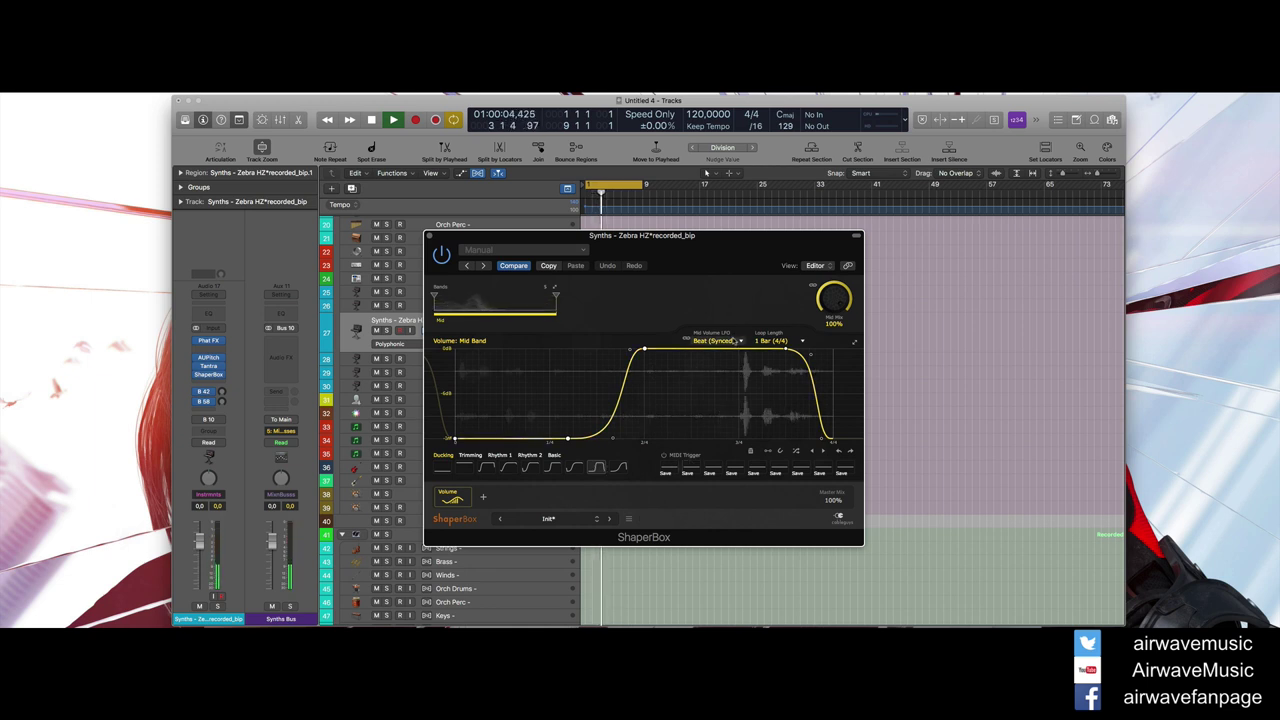
{"action": "left_click", "coordinate": [478, 456]}
{"action": "left_click", "coordinate": [508, 466]}
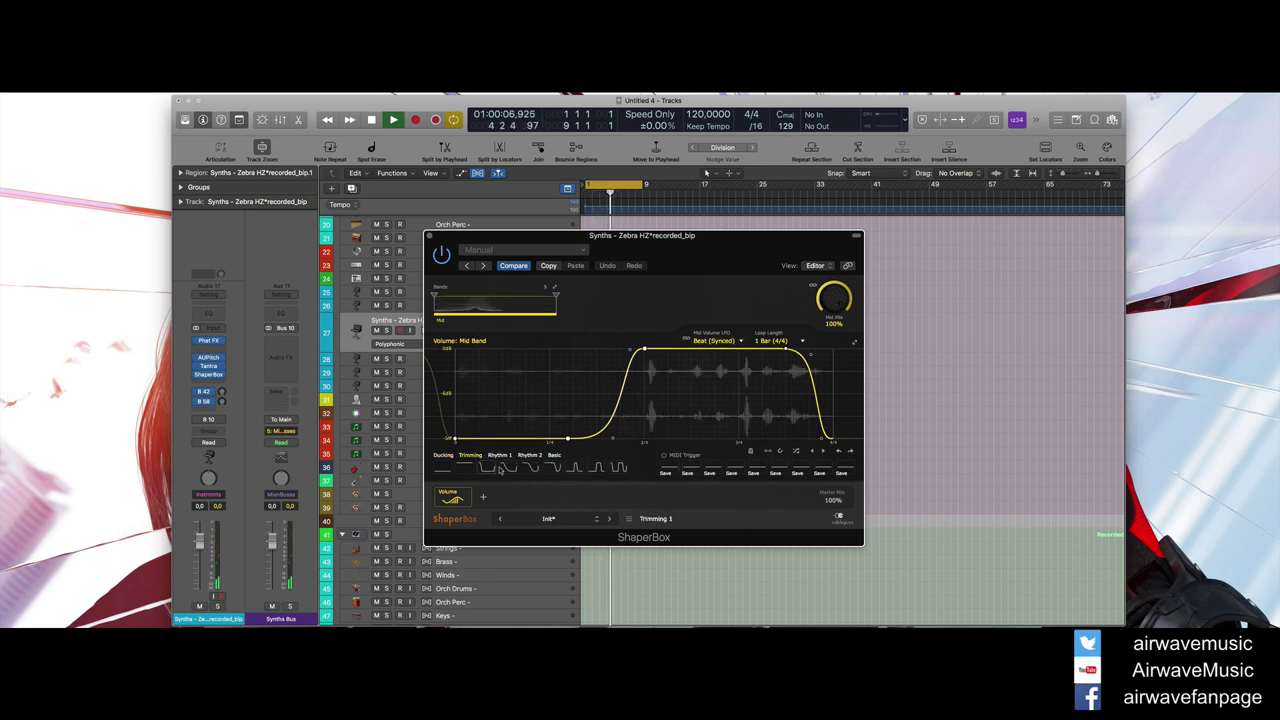
Set the Volume shaper to a 1/16 loop length and 67% mid mix, with its curve falling right from the start.
{"action": "left_click", "coordinate": [766, 340]}
{"action": "left_click", "coordinate": [771, 398]}
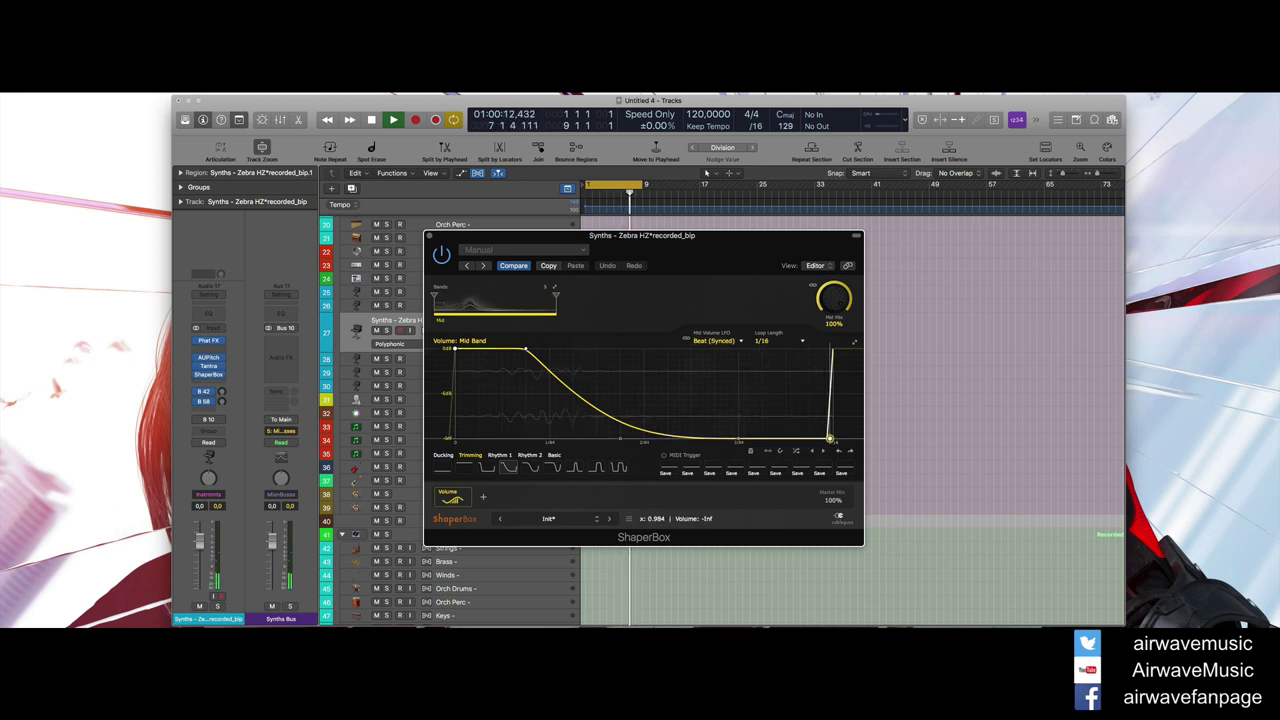
{"action": "left_click_drag", "start_coordinate": [528, 350], "coordinate": [490, 387]}
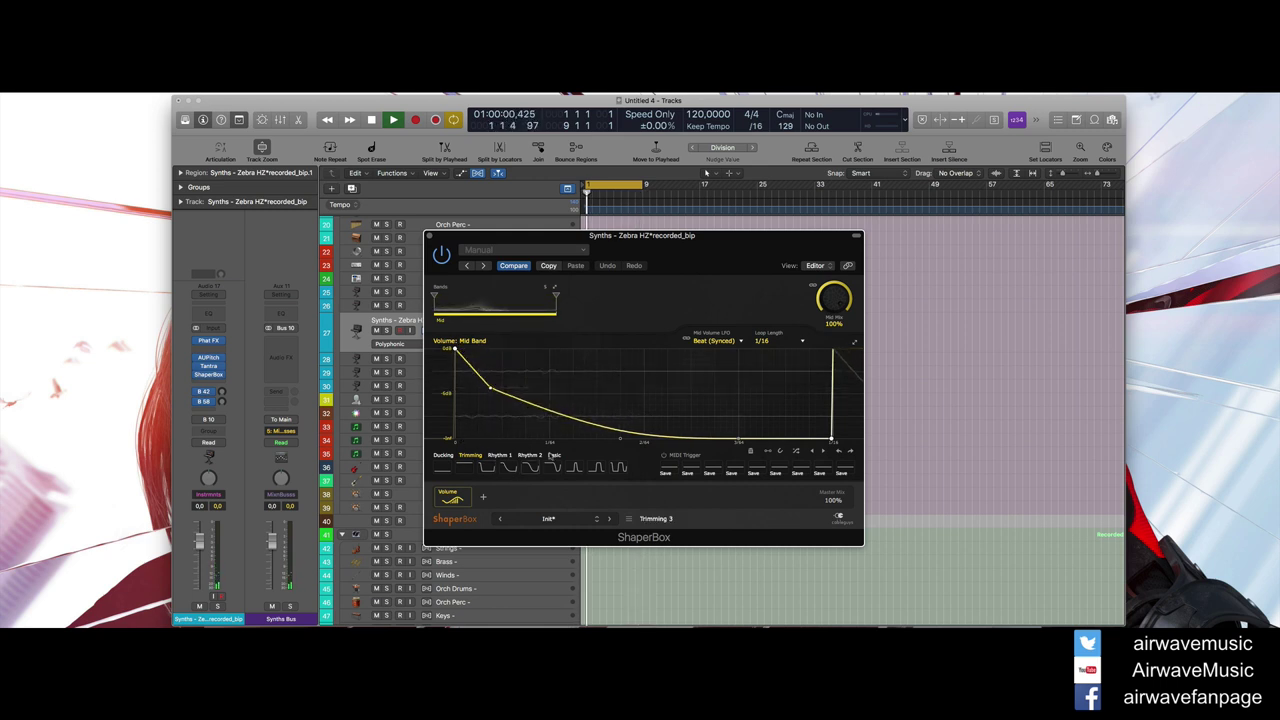
{"action": "left_click_drag", "start_coordinate": [833, 297], "coordinate": [833, 319]}
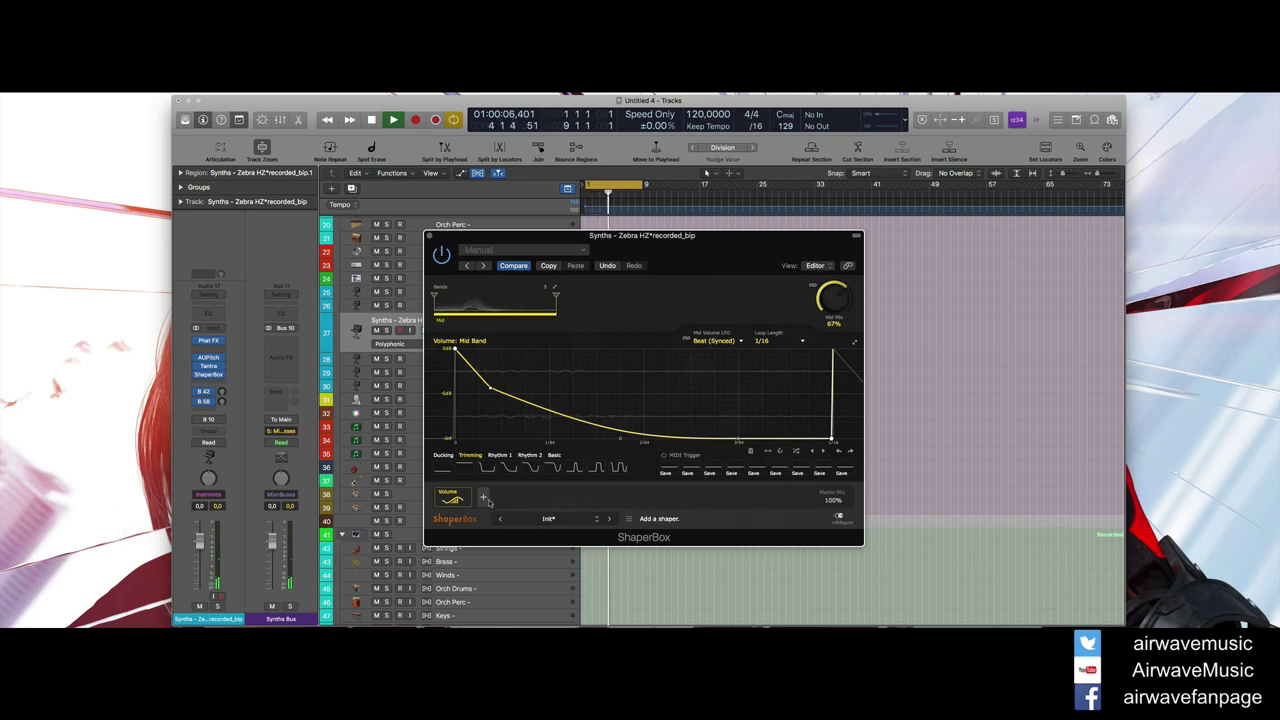
Add the Time shaper alongside Volume in ShaperBox and choose a stepped wave from the Stutter 1 set.
{"action": "left_click", "coordinate": [483, 497]}
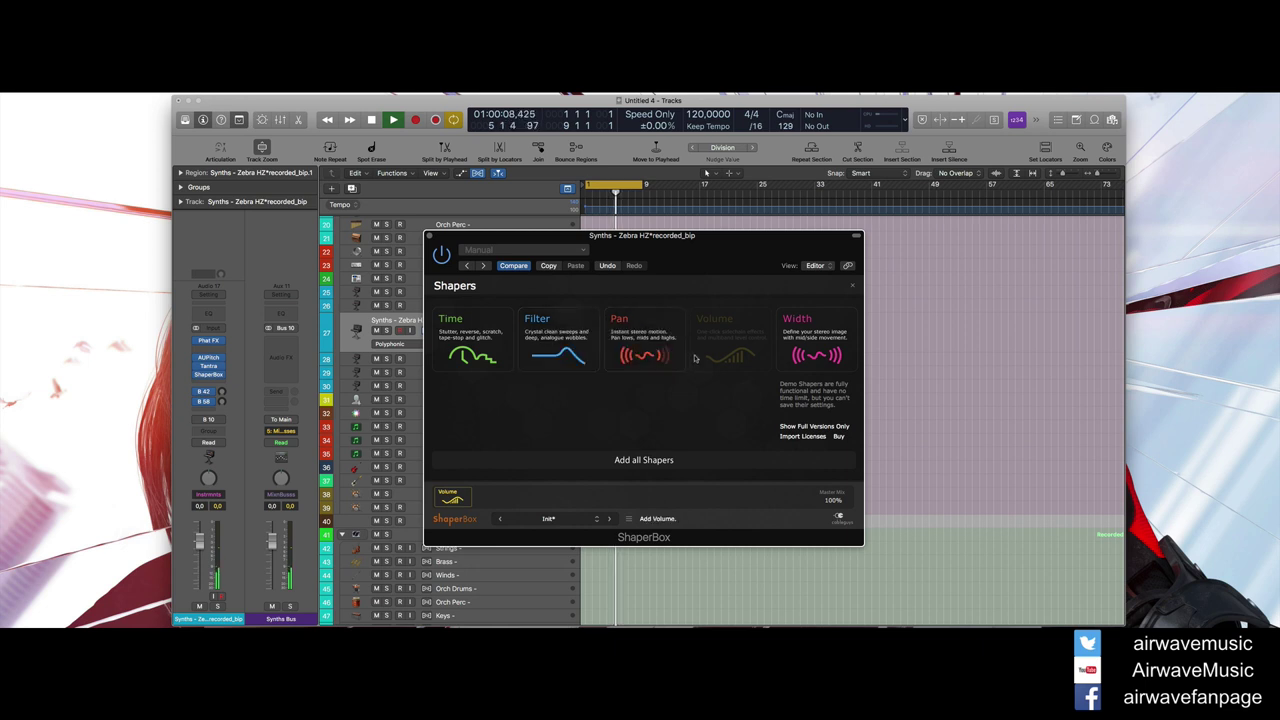
{"action": "left_click", "coordinate": [469, 332]}
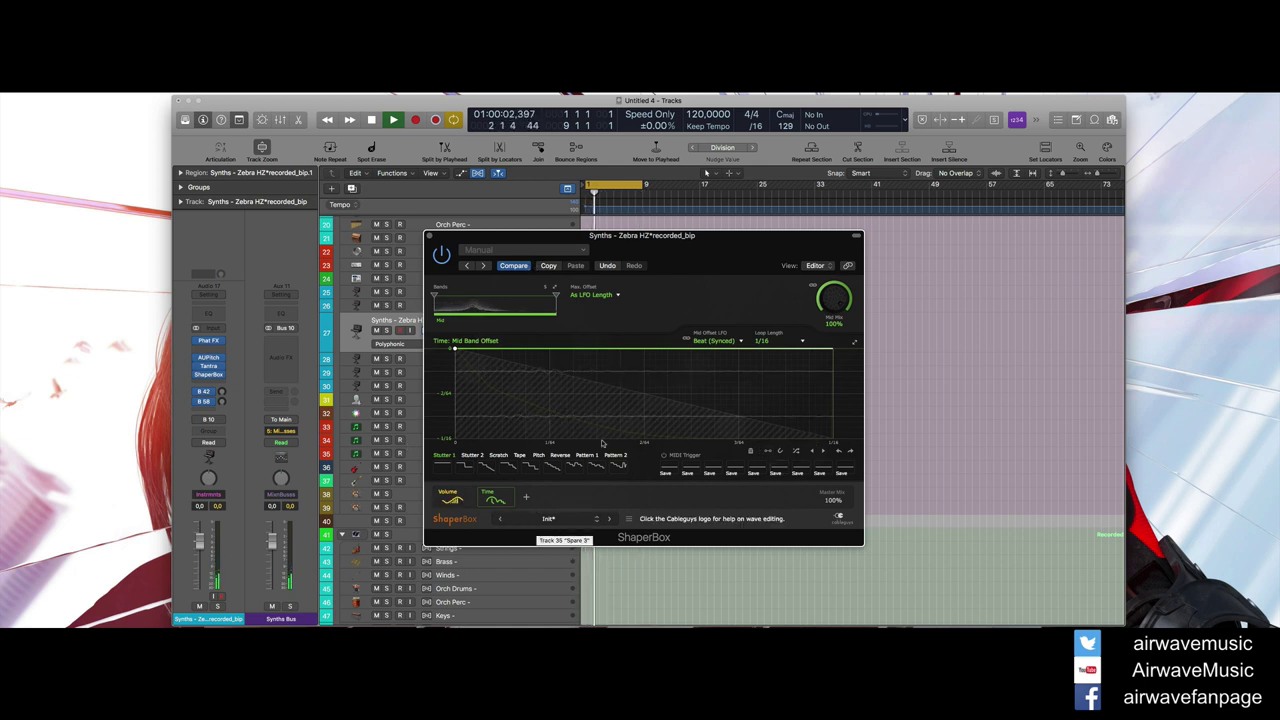
{"action": "left_click", "coordinate": [570, 468]}
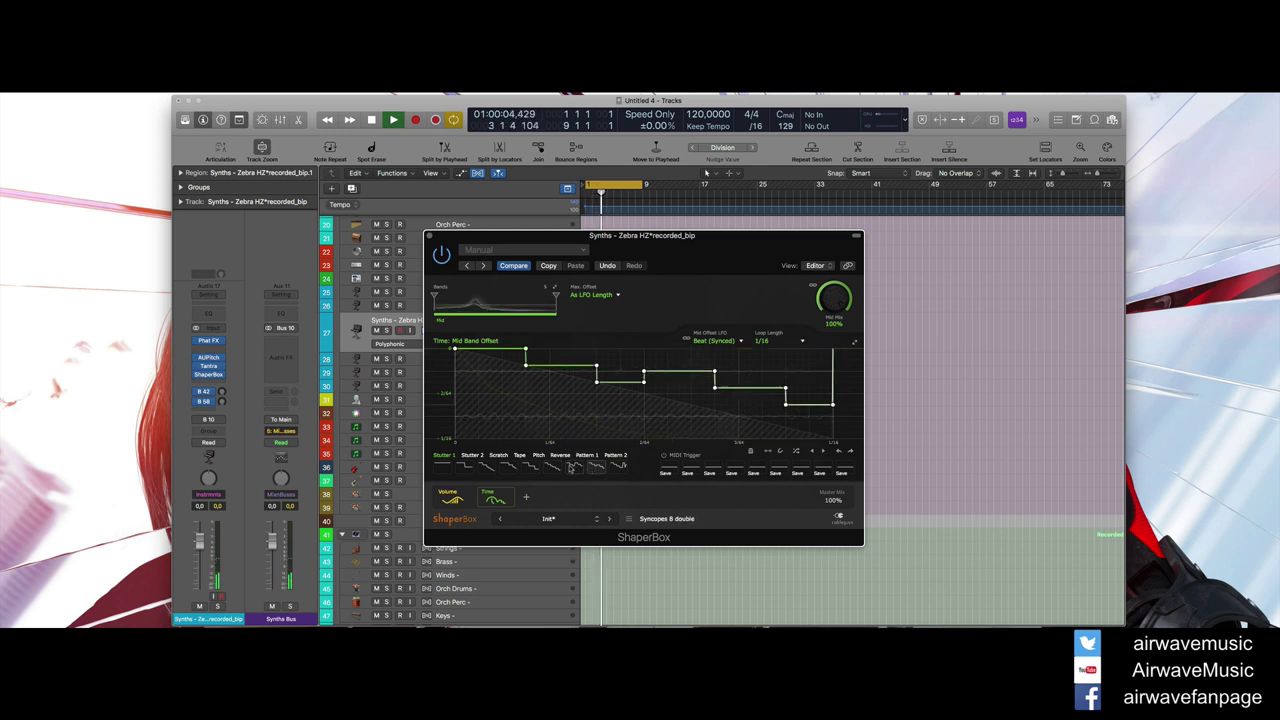
Raise and bend the steps in the second half of the time offset curve and set its loop length to 1 Bar (4/4).
{"action": "left_click_drag", "start_coordinate": [678, 374], "coordinate": [678, 348]}
{"action": "left_click_drag", "start_coordinate": [750, 366], "coordinate": [776, 349]}
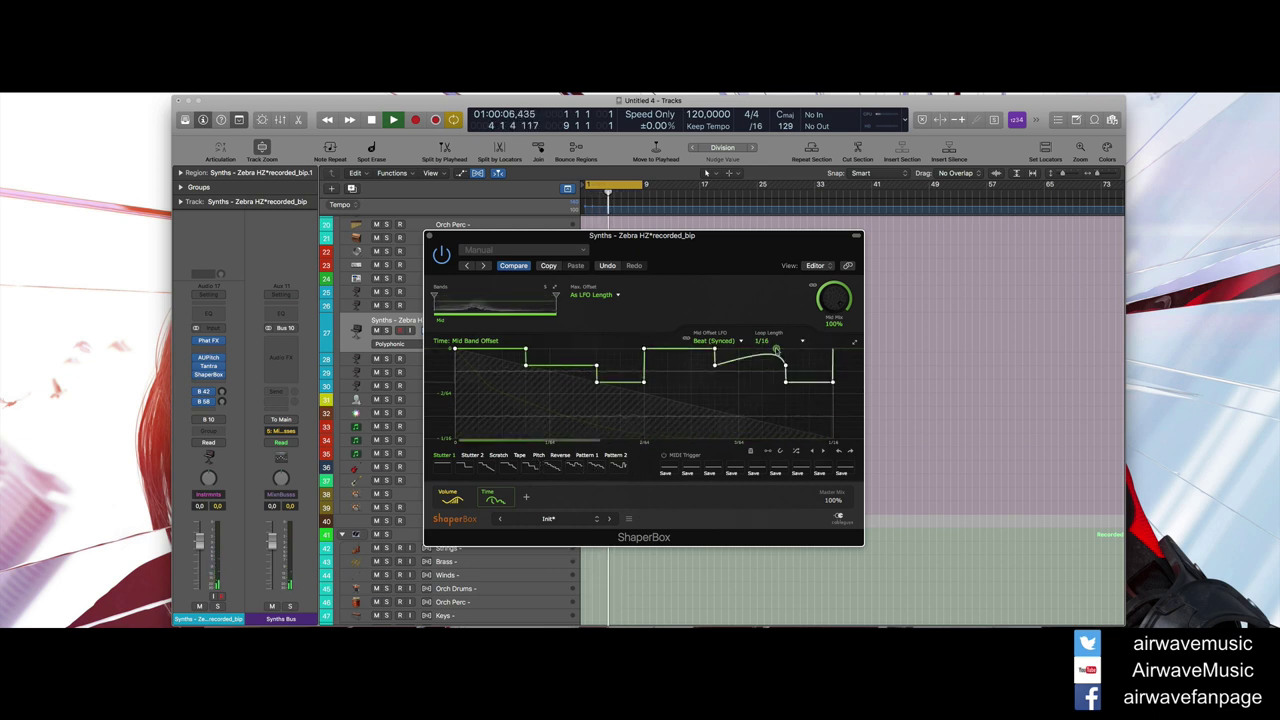
{"action": "left_click", "coordinate": [770, 342]}
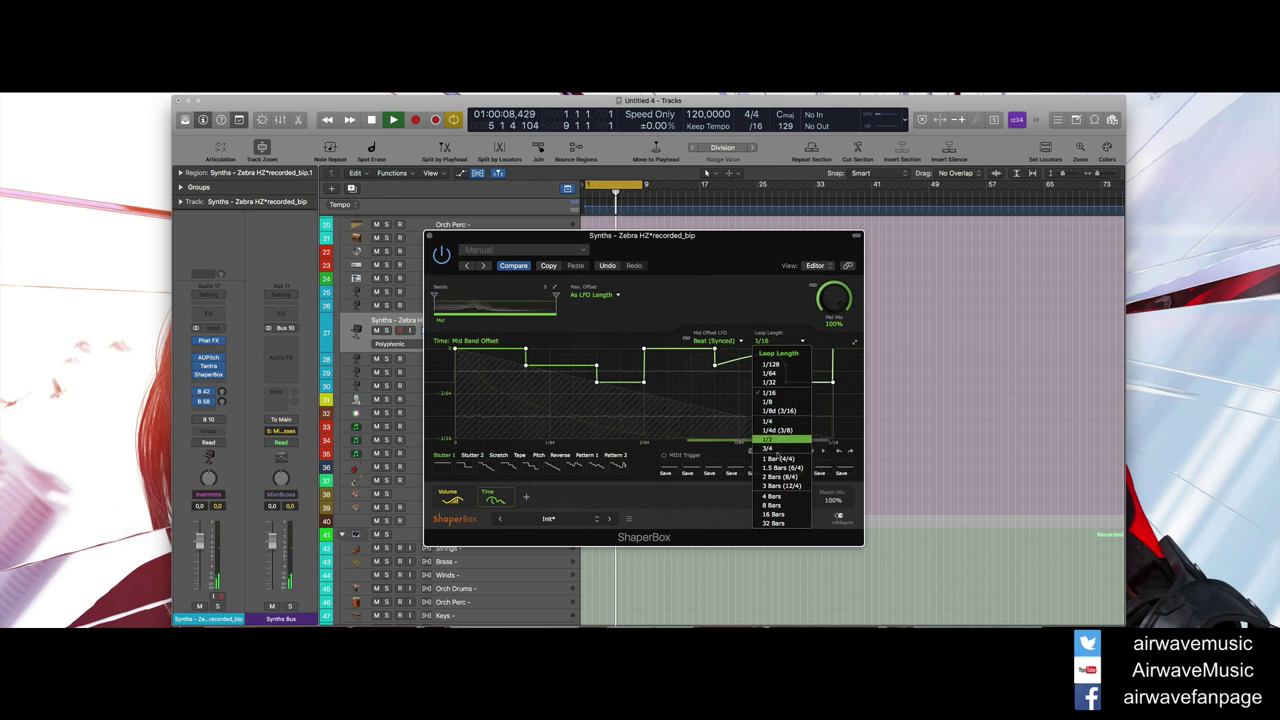
{"action": "left_click", "coordinate": [779, 459]}
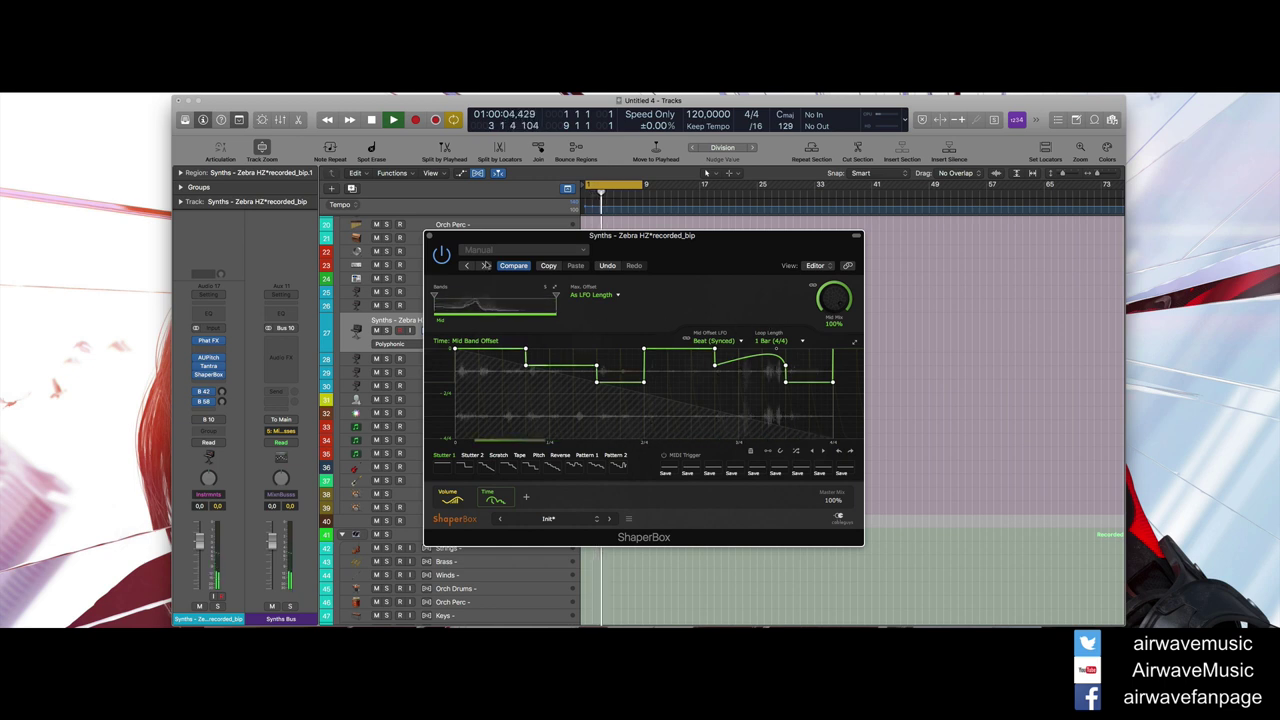
Close ShaperBox, revisit the source Synths - Zebra HZ track, and play the bounced audio track from the start.
{"action": "key", "text": "super+w"}
{"action": "key", "text": "space"}
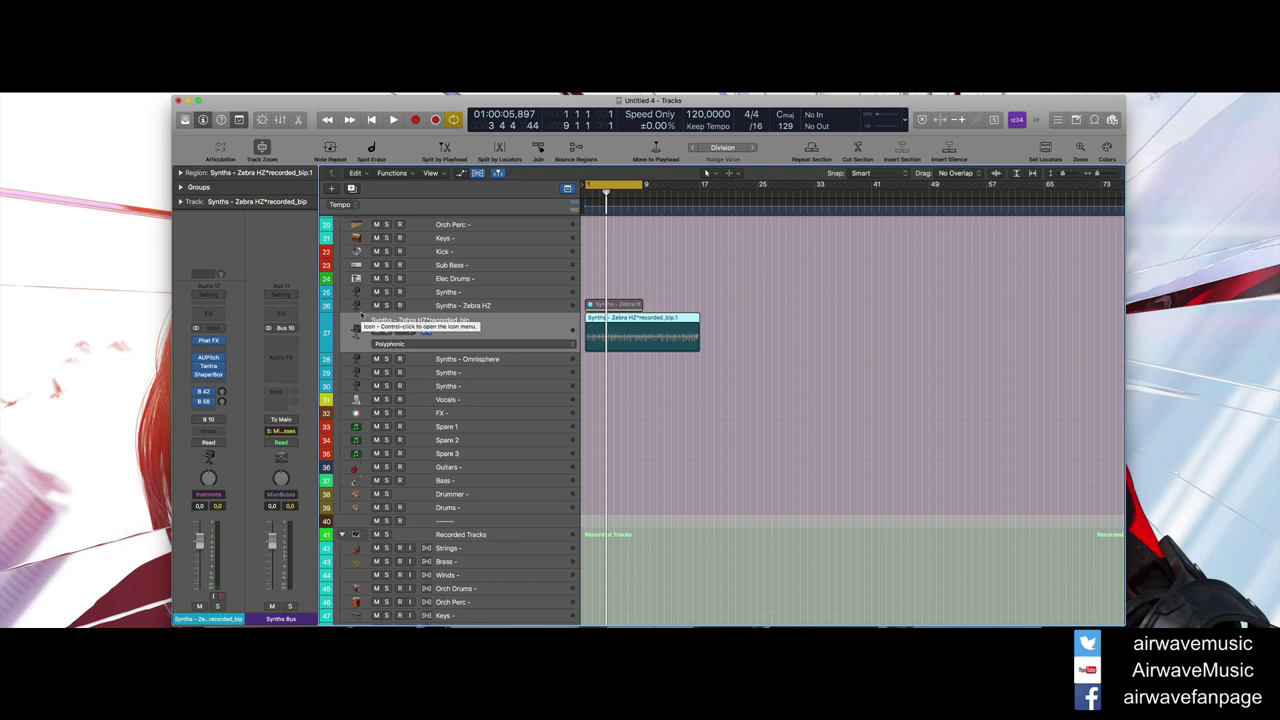
{"action": "left_click", "coordinate": [511, 306]}
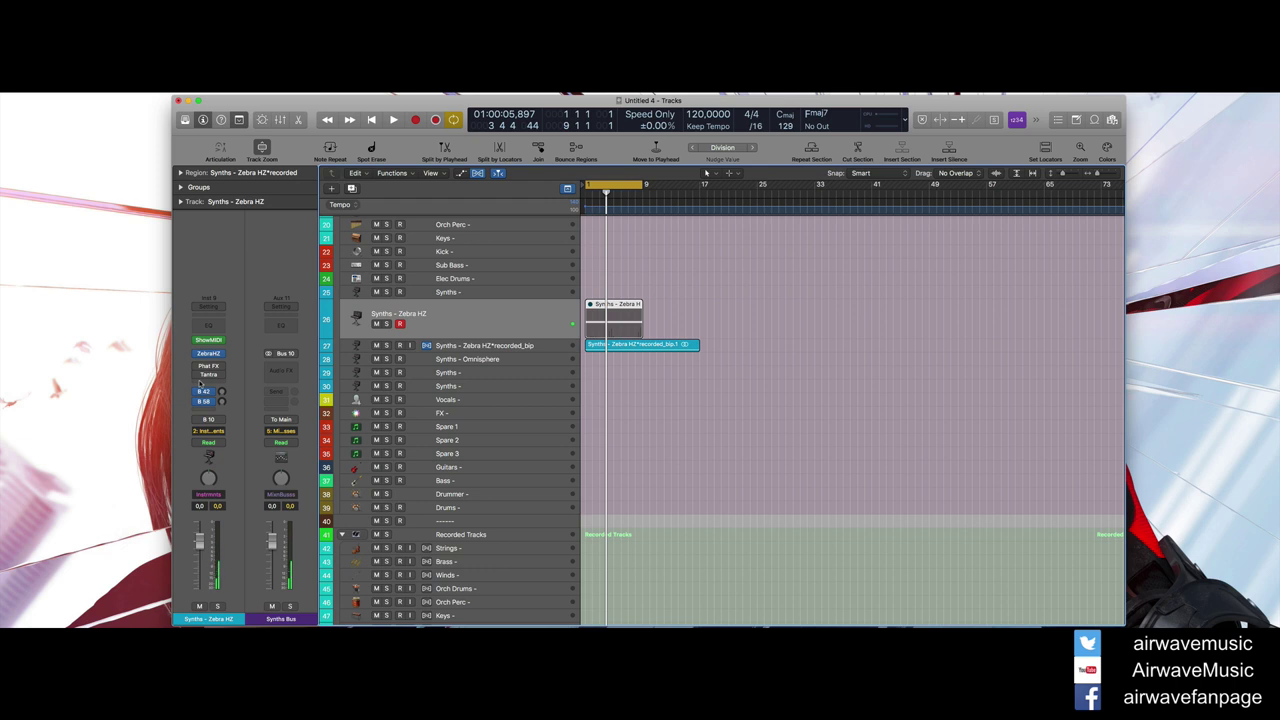
{"action": "key", "text": "Down"}
{"action": "key", "text": "Return"}
{"action": "key", "text": "space"}
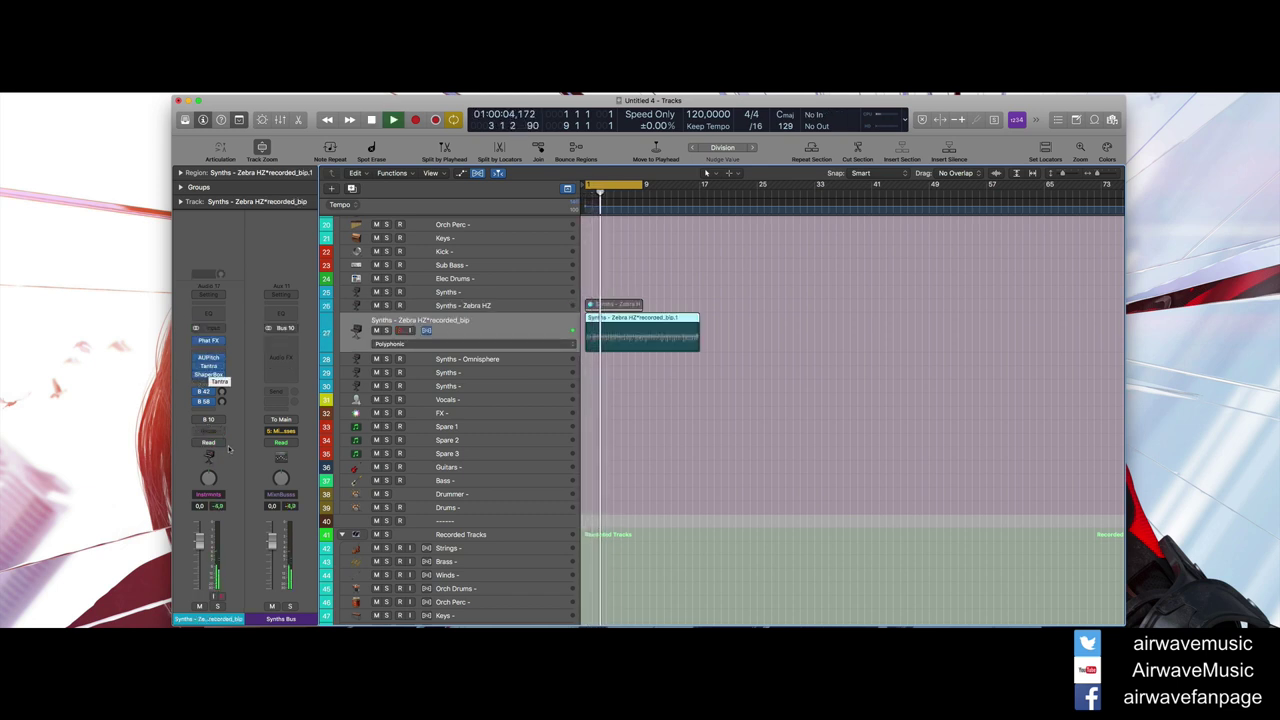
Insert Phat FX after ShaperBox on the bounced track and set its first distortion stage to Downsampler at 25.3%.
{"action": "left_click", "coordinate": [207, 383]}
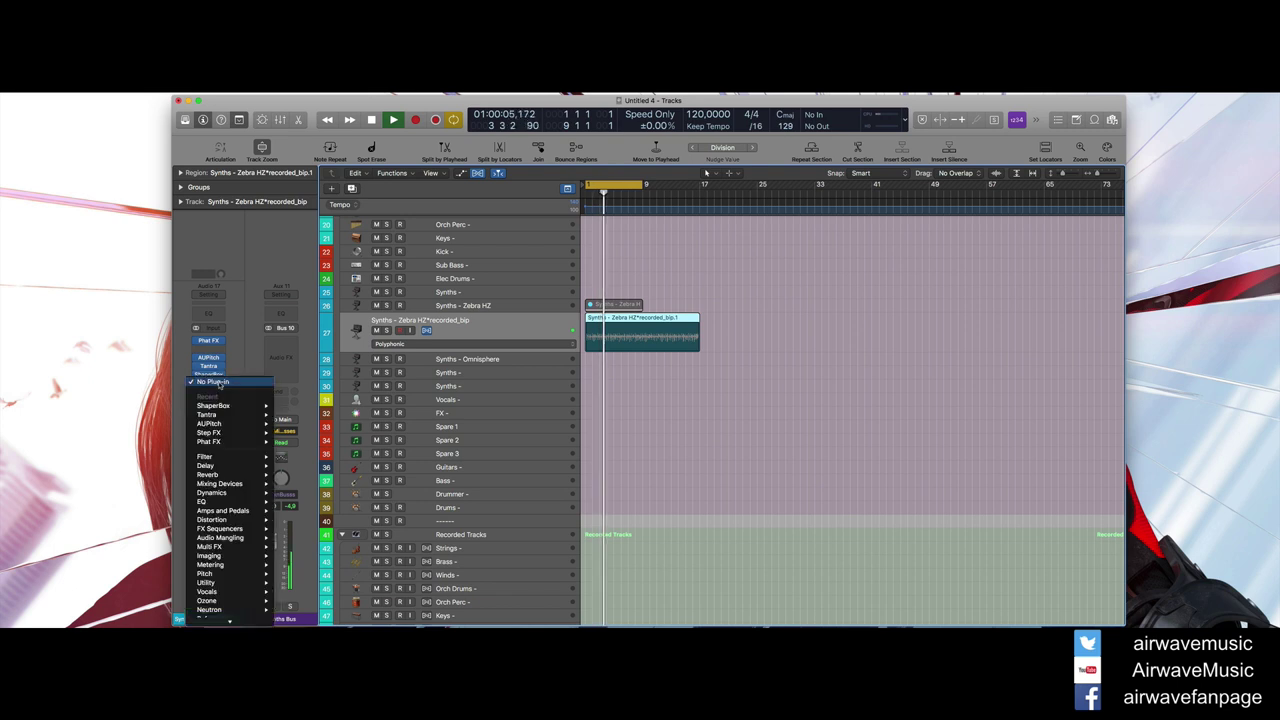
{"action": "left_click", "coordinate": [236, 442]}
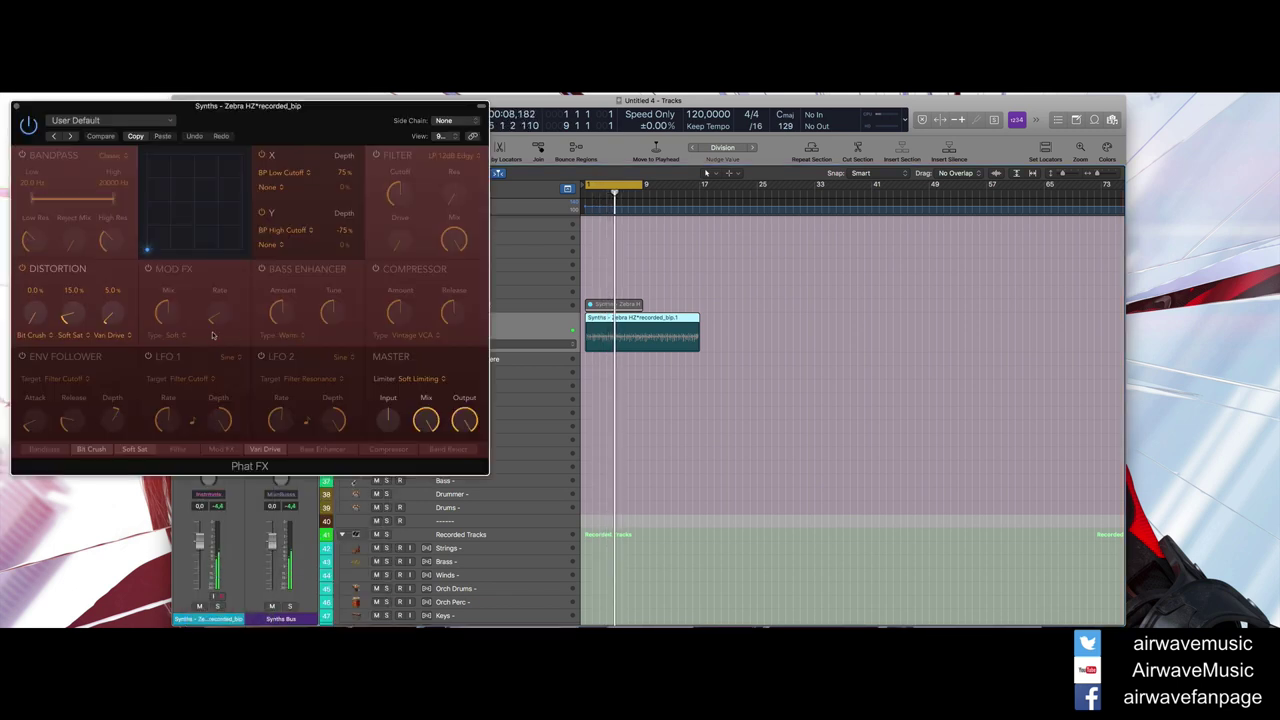
{"action": "left_click", "coordinate": [35, 335]}
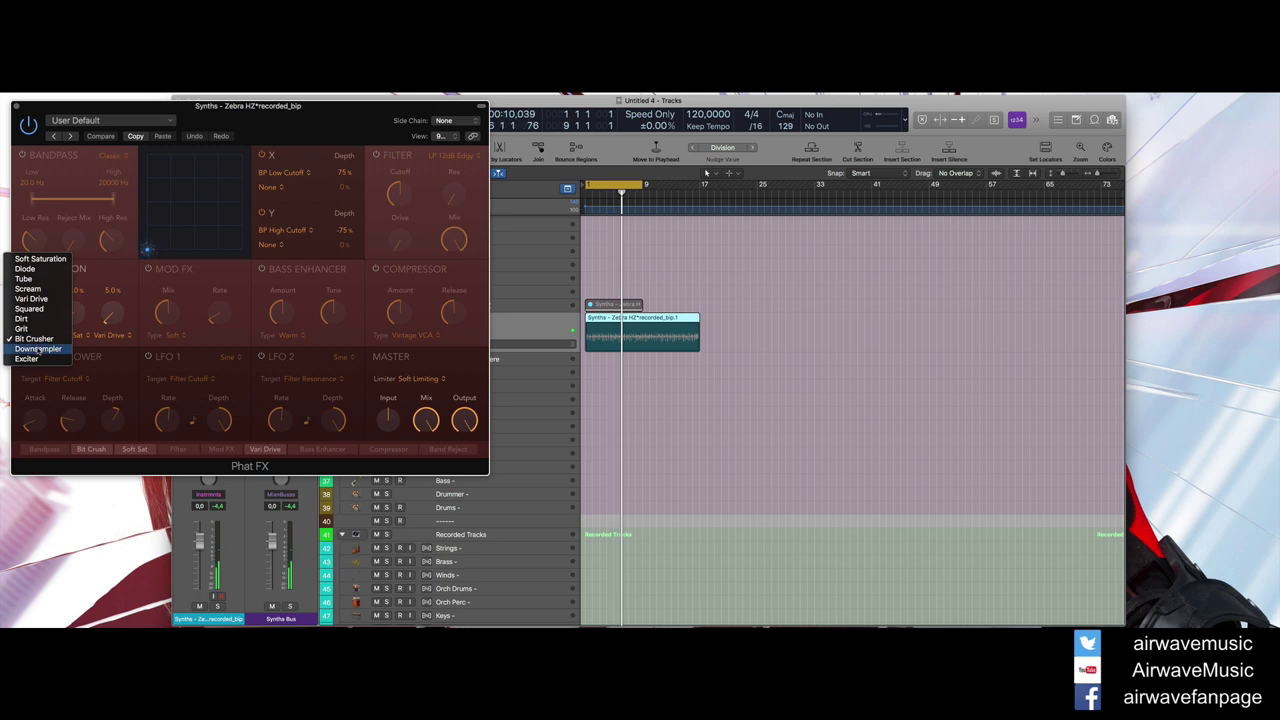
{"action": "left_click", "coordinate": [30, 346]}
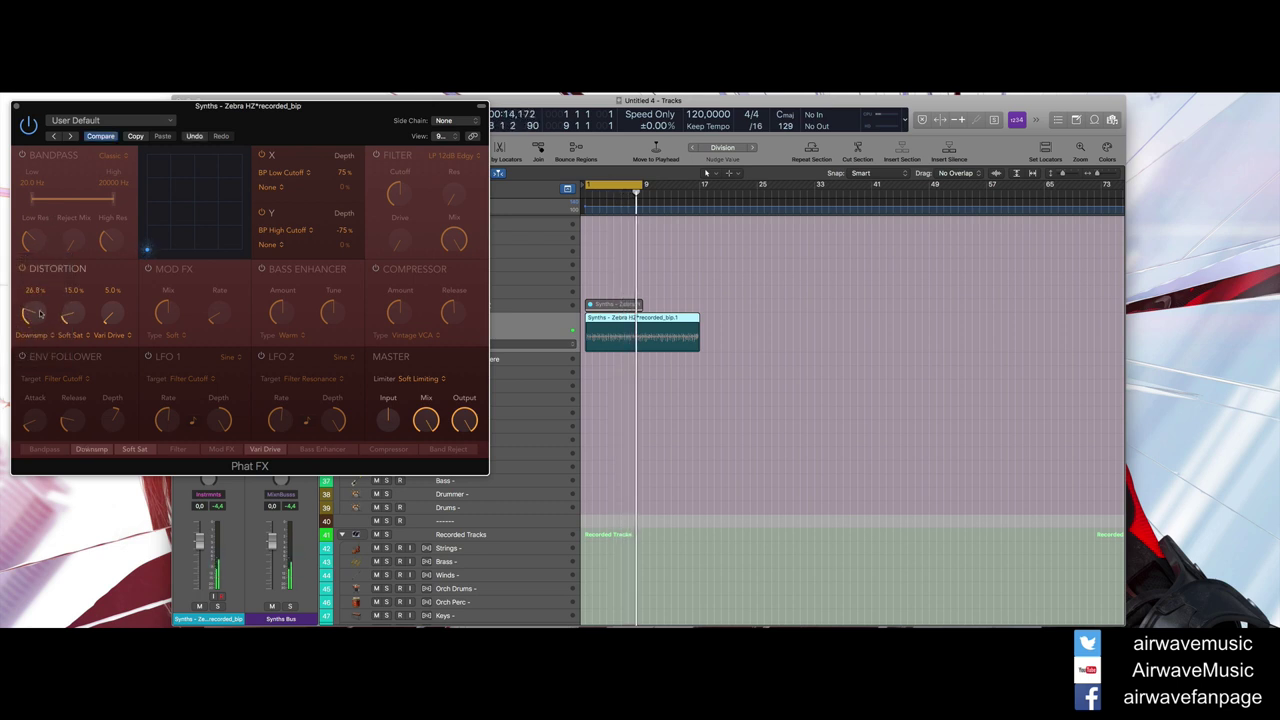
Enable LFO 1 with a Random Hold wave targeting the Distortion Downsampler, raising its rate and reducing its depth.
{"action": "left_click", "coordinate": [148, 356]}
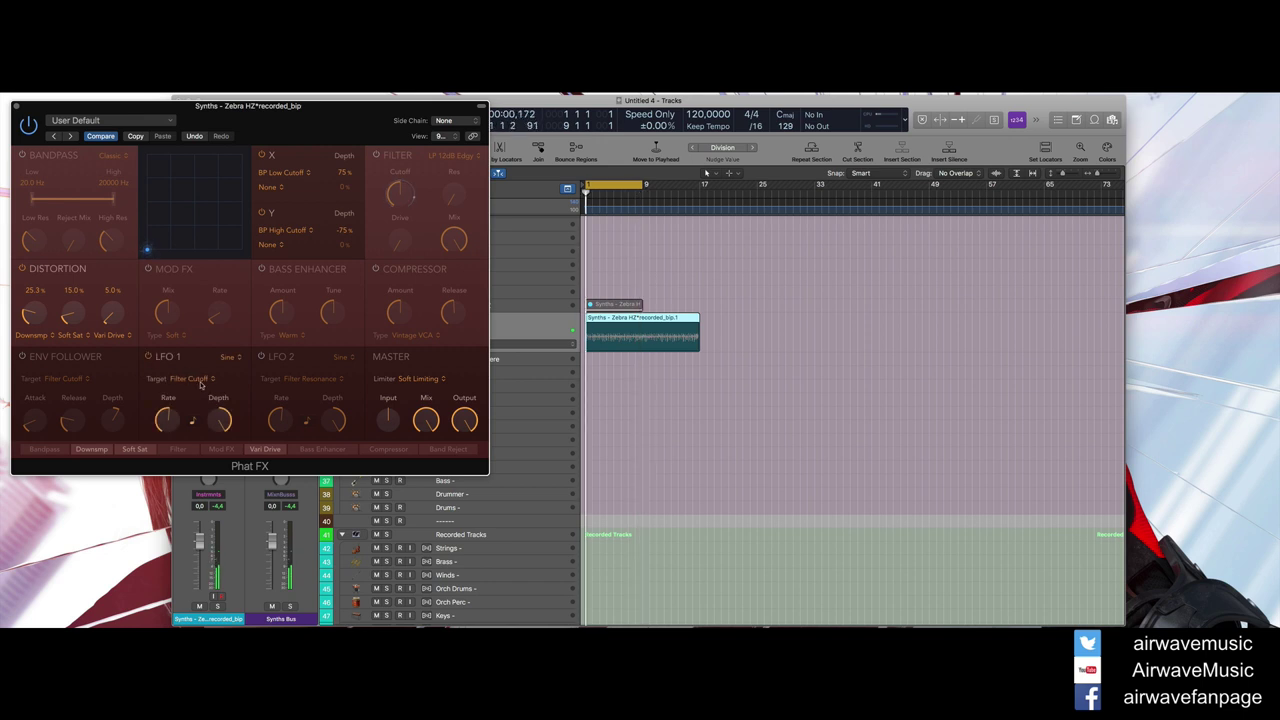
{"action": "left_click", "coordinate": [228, 357]}
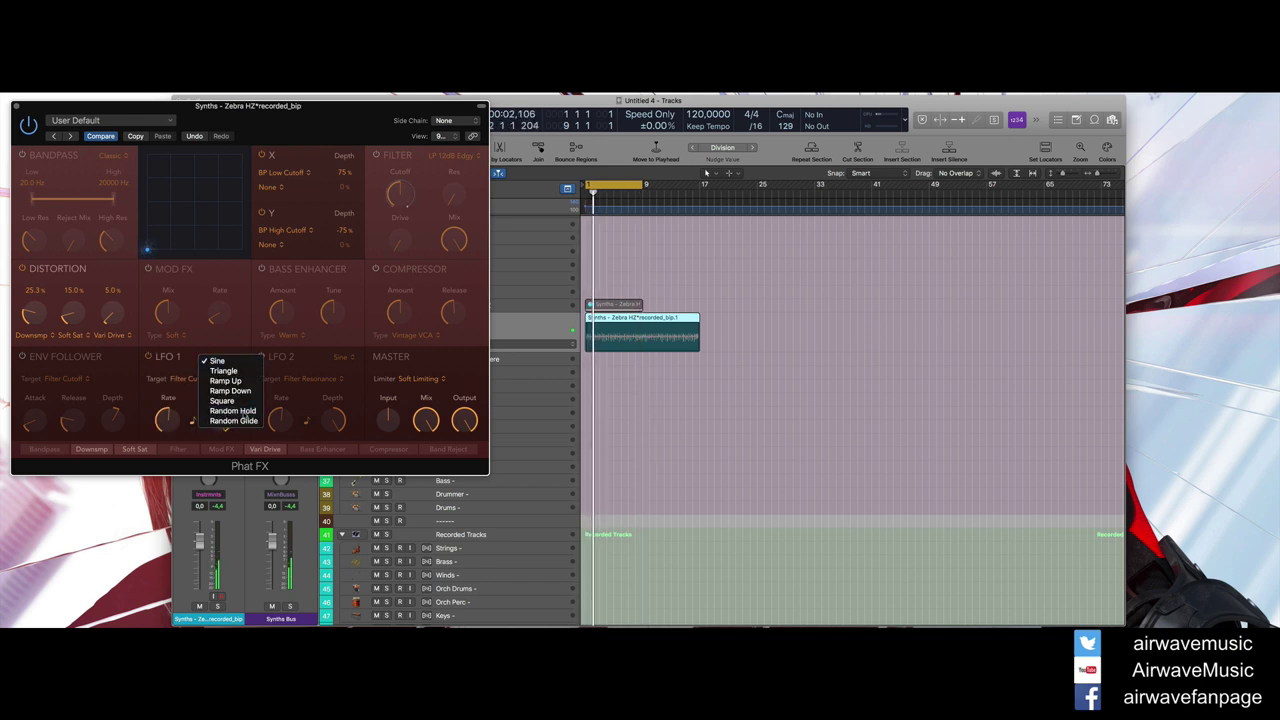
{"action": "left_click", "coordinate": [246, 421]}
{"action": "left_click", "coordinate": [180, 379]}
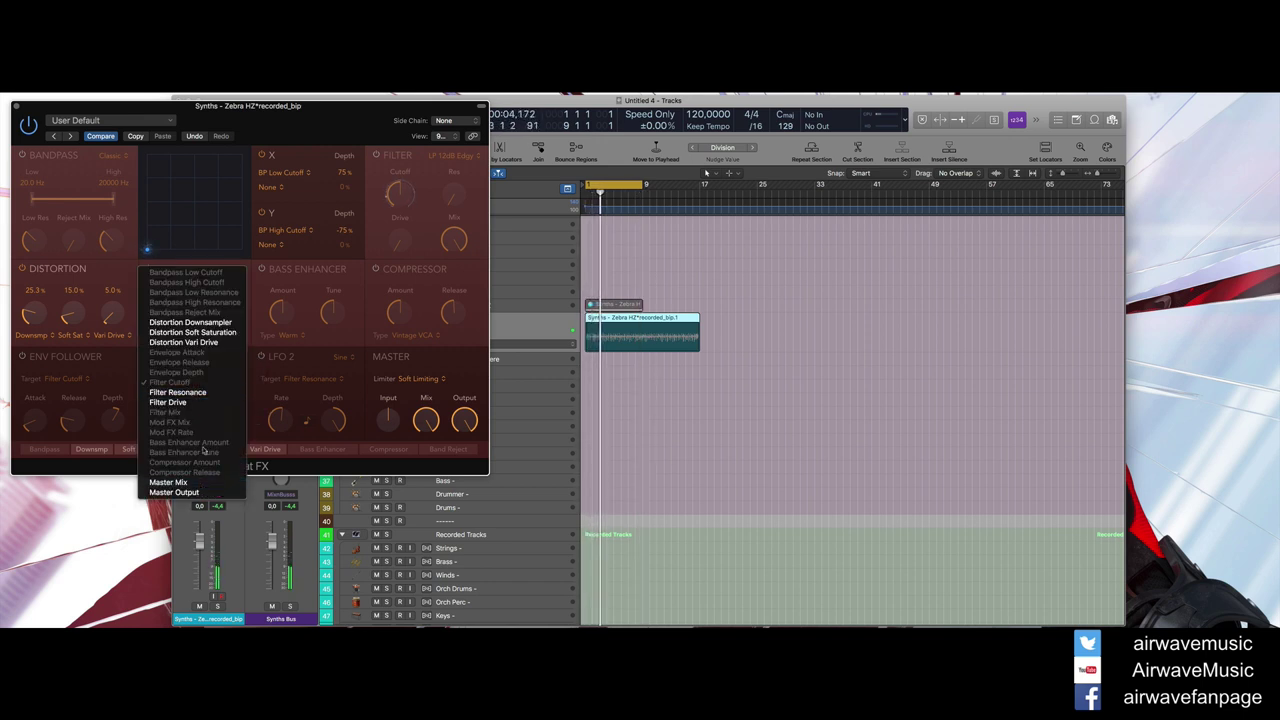
{"action": "left_click", "coordinate": [210, 322]}
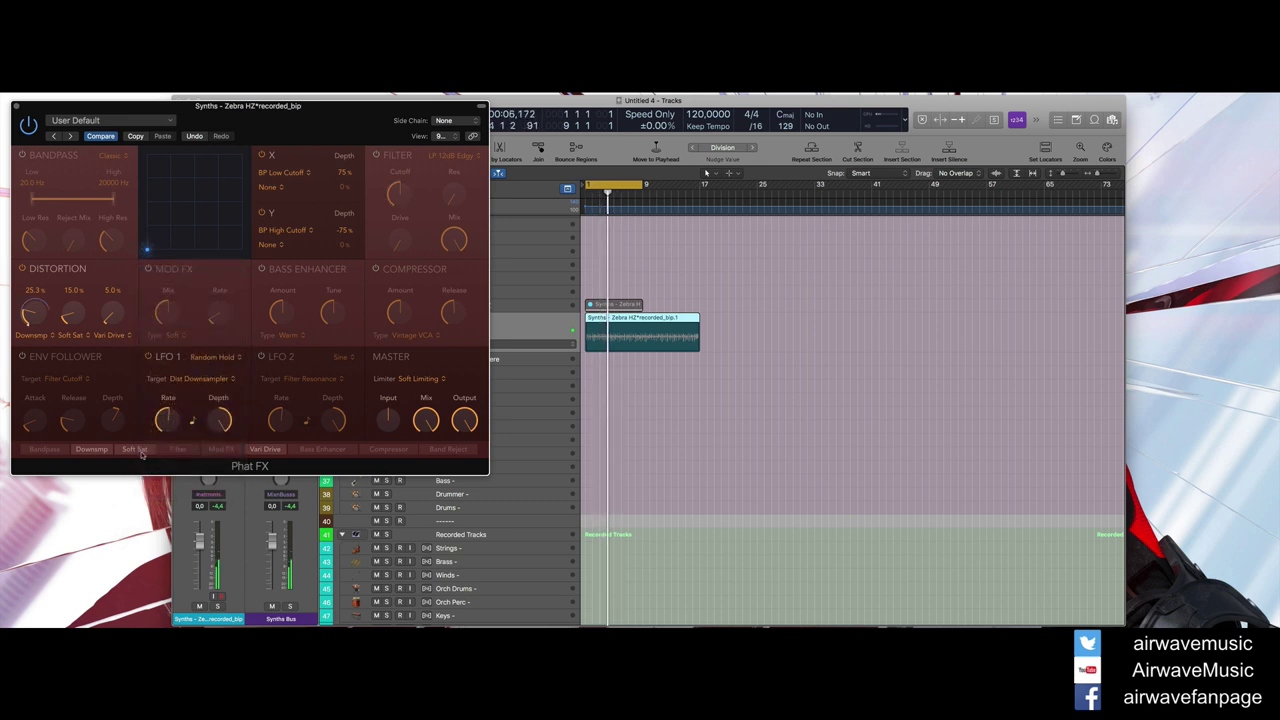
{"action": "left_click_drag", "start_coordinate": [166, 420], "coordinate": [226, 468]}
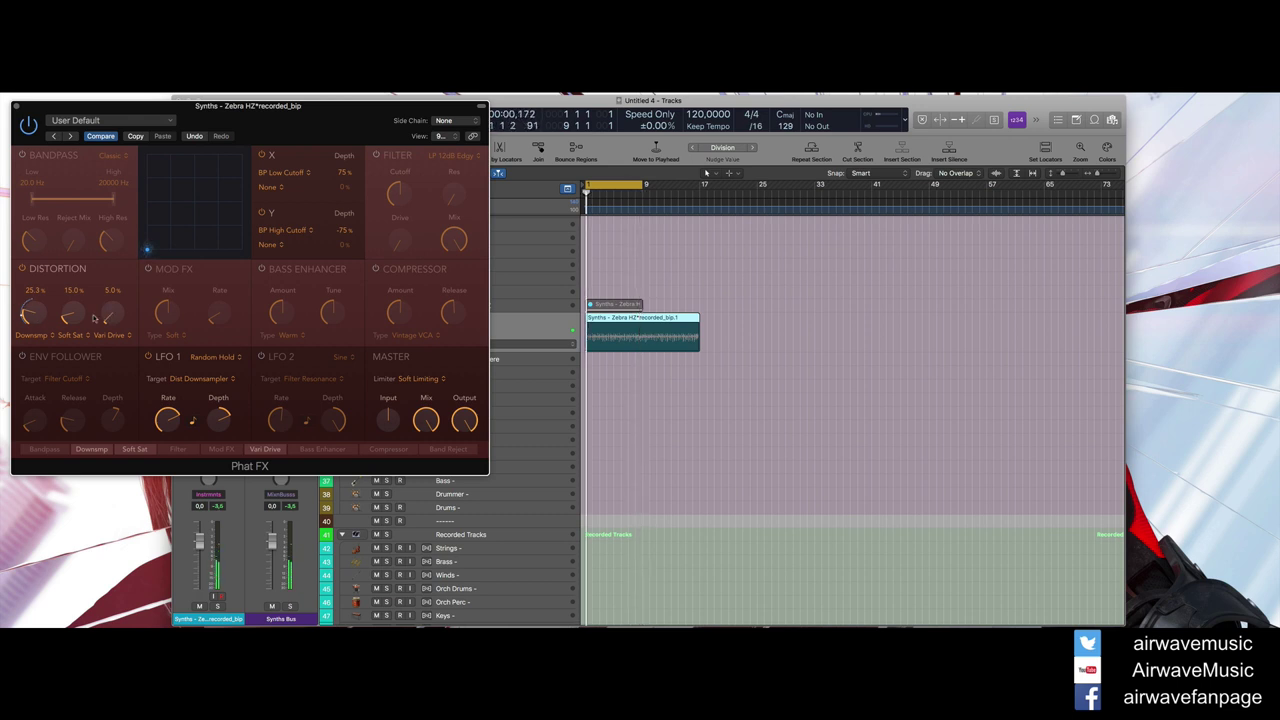
Enable the Phat FX compressor with a higher amount, and the LP 12dB Edgy filter with a lower cutoff.
{"action": "left_click", "coordinate": [377, 270]}
{"action": "left_click_drag", "start_coordinate": [393, 313], "coordinate": [436, 348]}
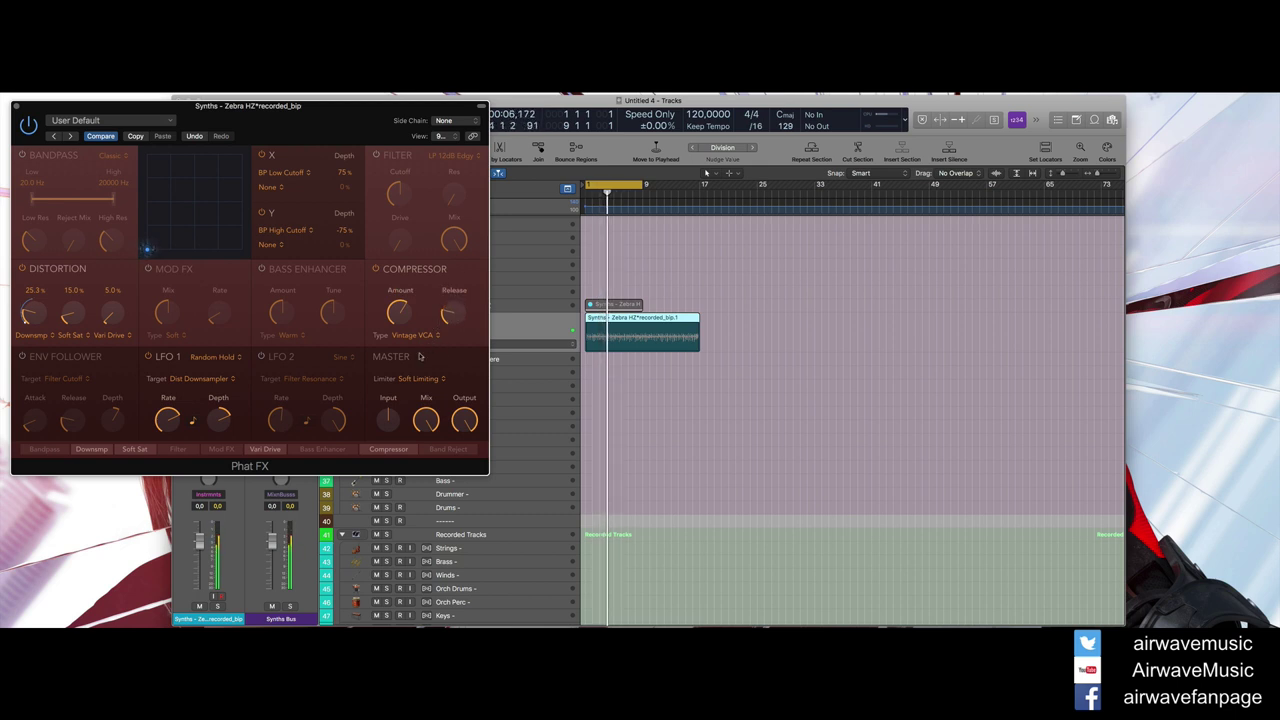
{"action": "left_click", "coordinate": [376, 155]}
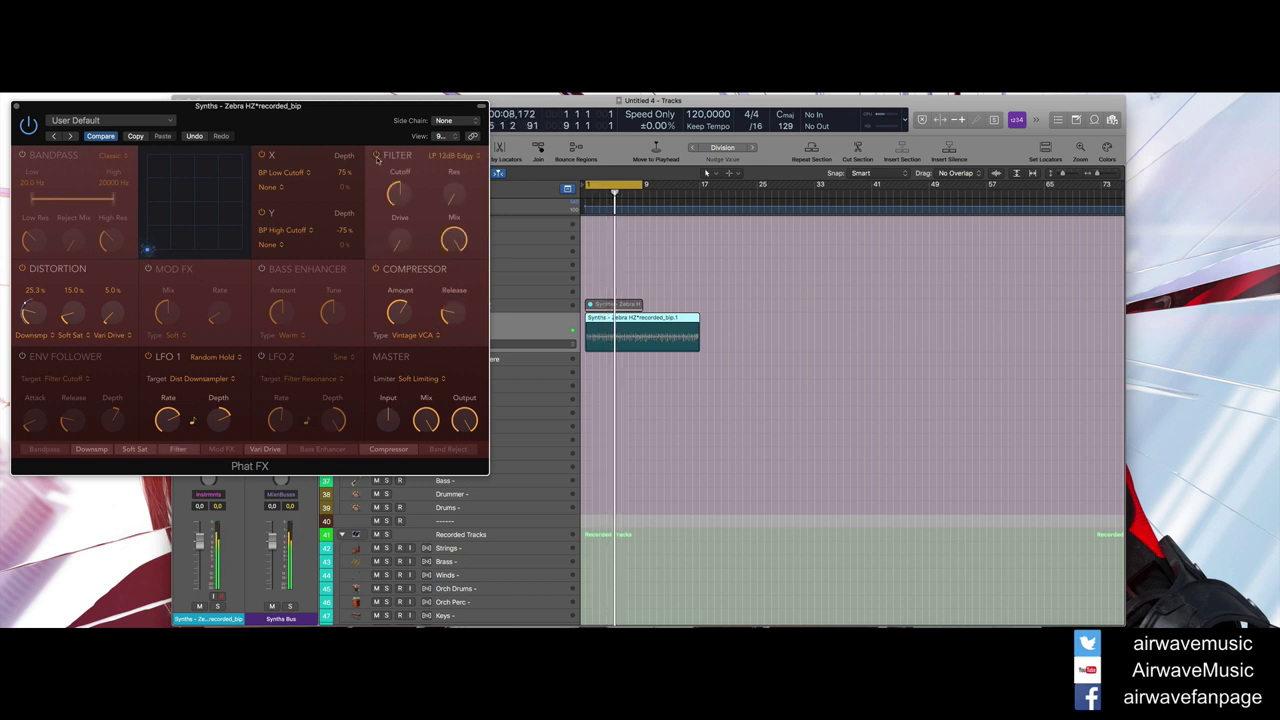
{"action": "left_click_drag", "start_coordinate": [399, 196], "coordinate": [396, 241]}
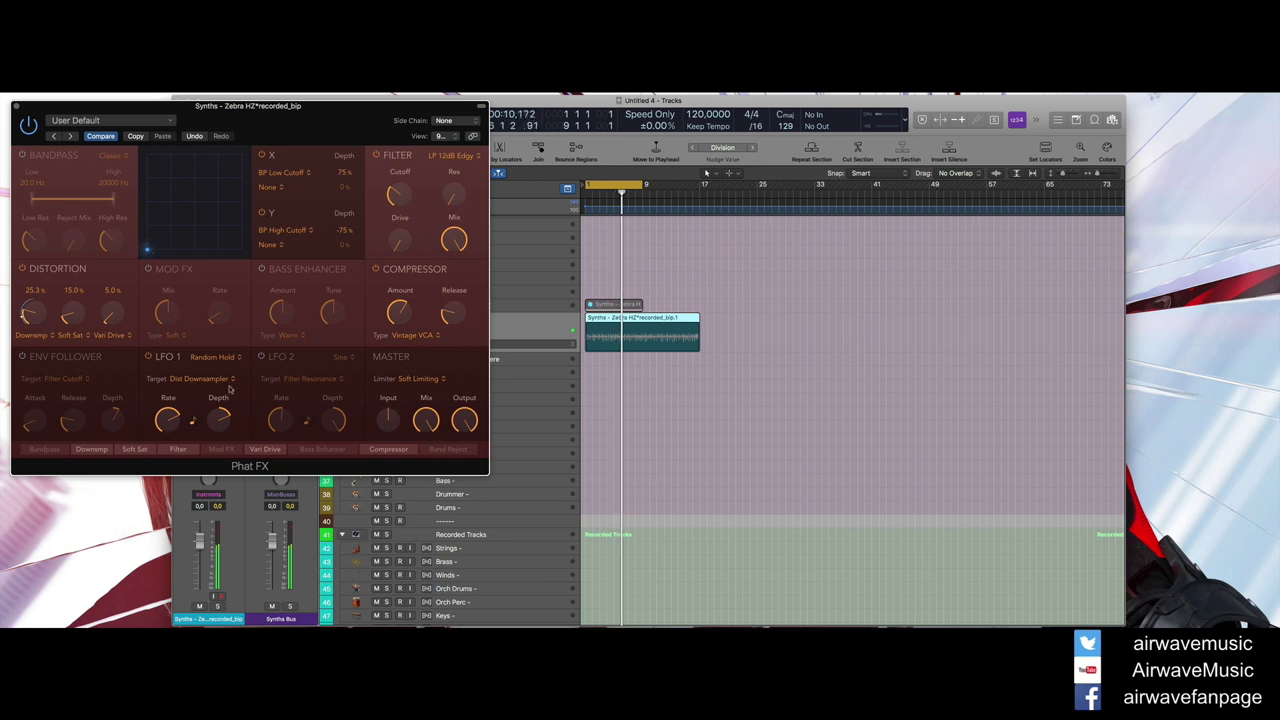
Enable LFO 2 with a Ramp Down wave targeting Filter Cutoff, raising its rate and setting its depth to 42.4%.
{"action": "left_click", "coordinate": [261, 356]}
{"action": "left_click", "coordinate": [340, 357]}
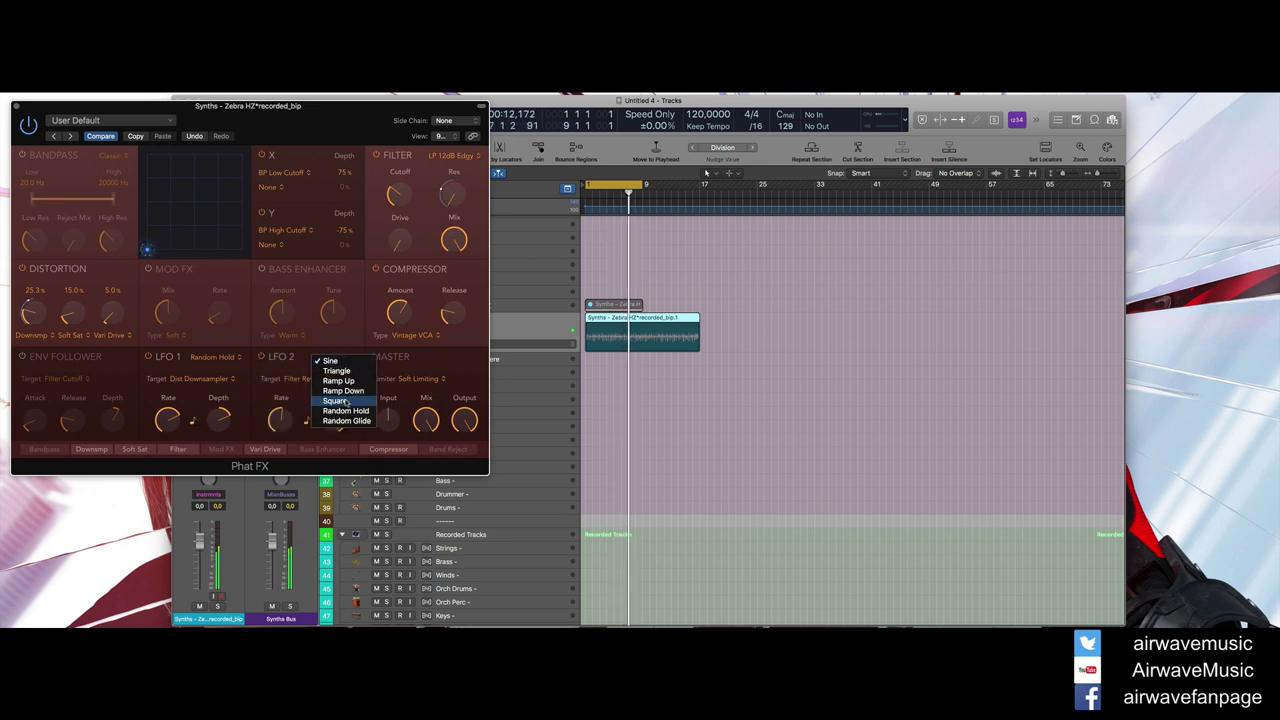
{"action": "left_click", "coordinate": [343, 391]}
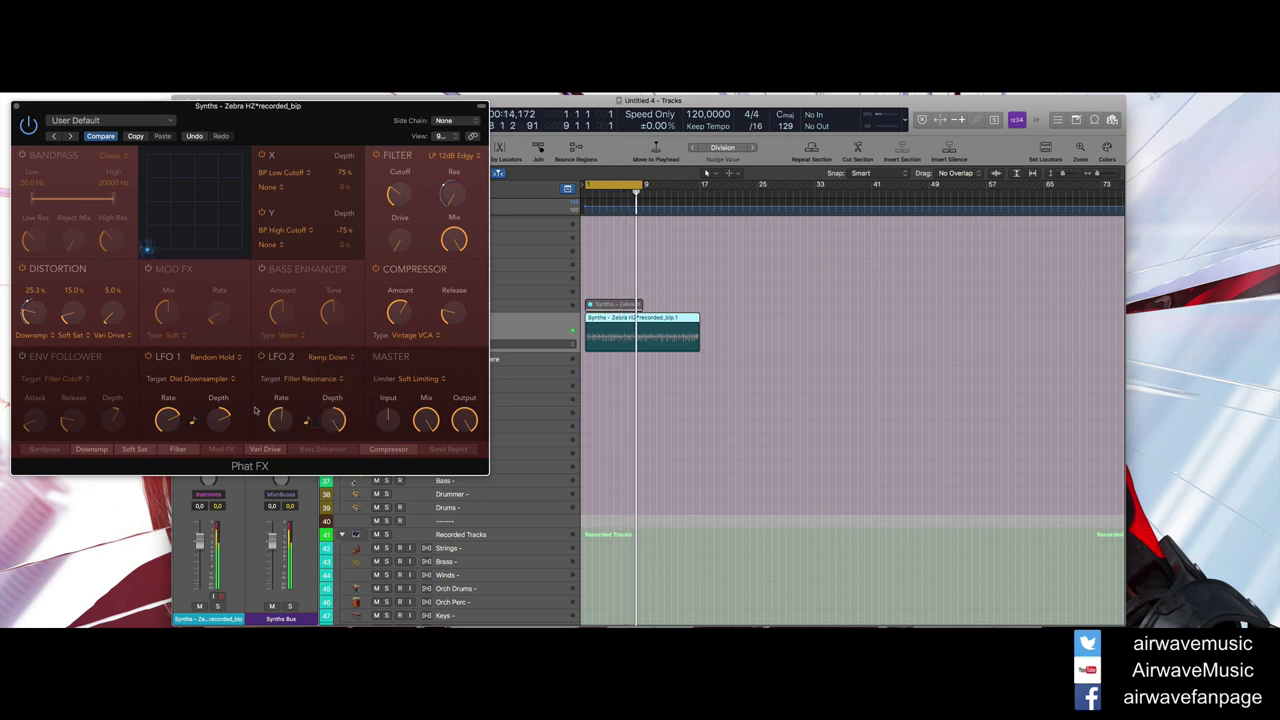
{"action": "left_click", "coordinate": [322, 379]}
{"action": "left_click", "coordinate": [320, 366]}
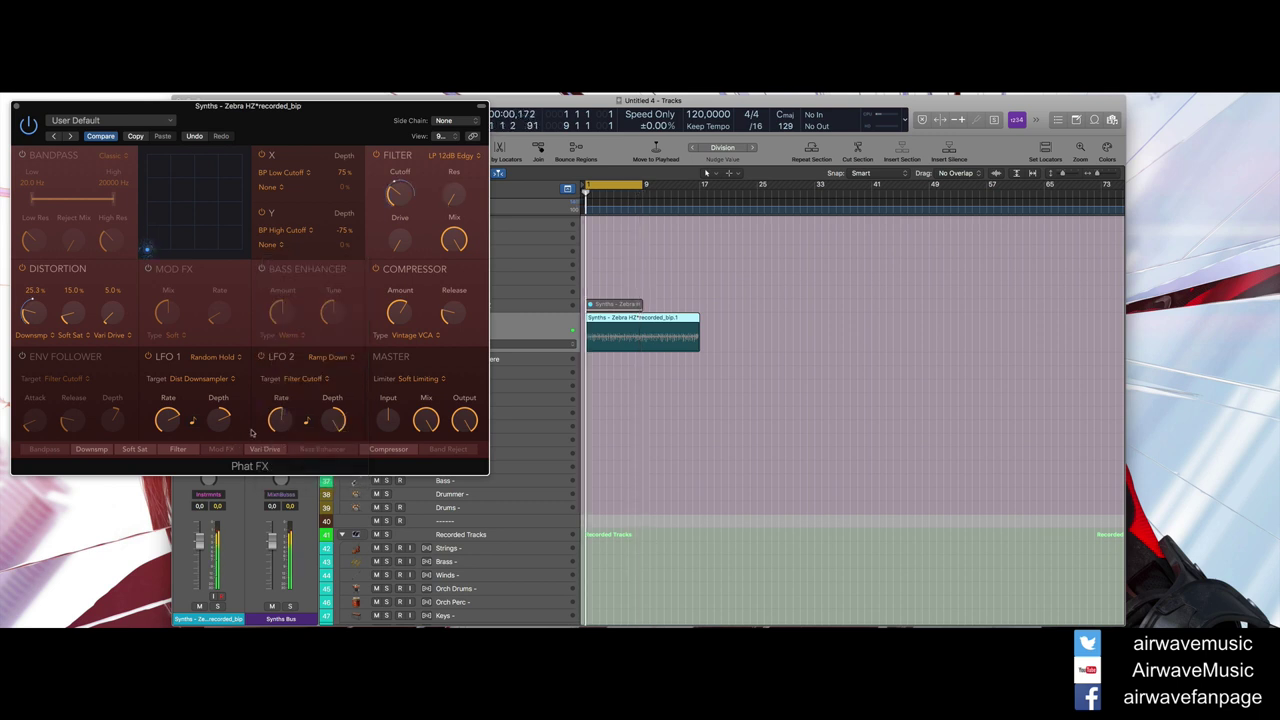
{"action": "left_click_drag", "start_coordinate": [279, 422], "coordinate": [305, 405]}
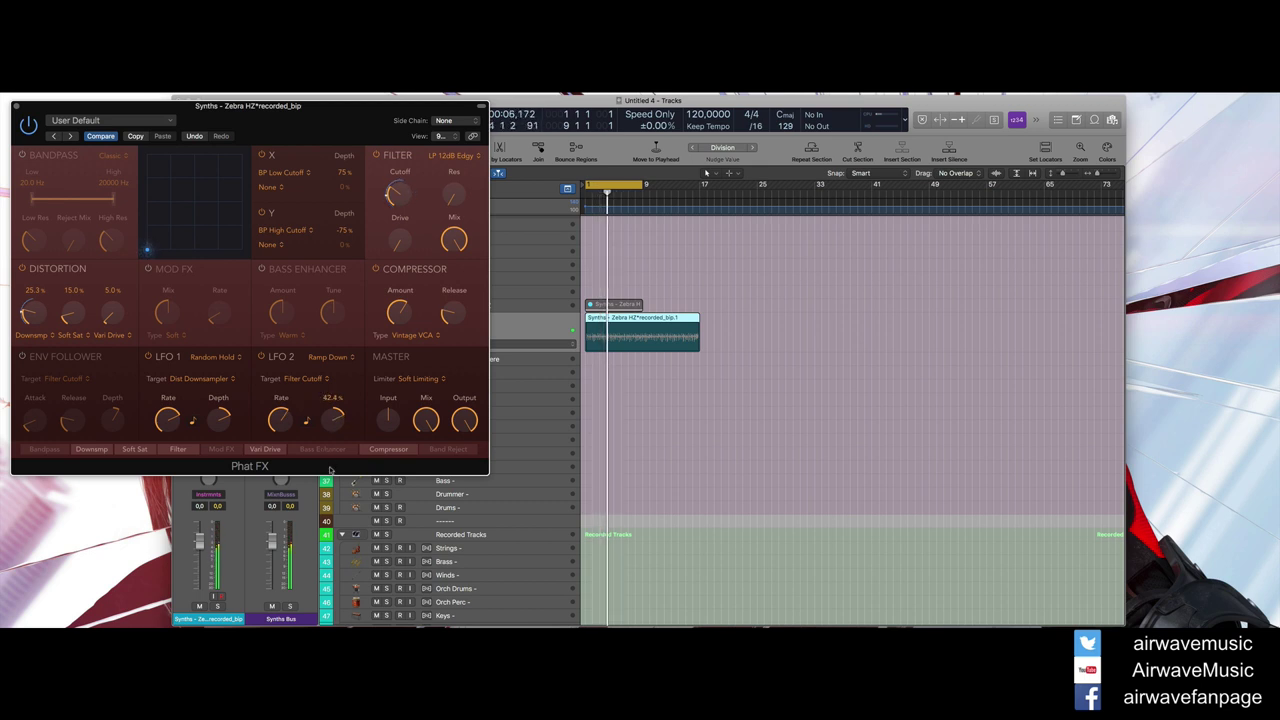
Raise the filter cutoff, set its drive to about 25%, and set the Soft Sat and Vari Drive distortion amounts to 0.0%.
{"action": "left_click_drag", "start_coordinate": [400, 198], "coordinate": [399, 194]}
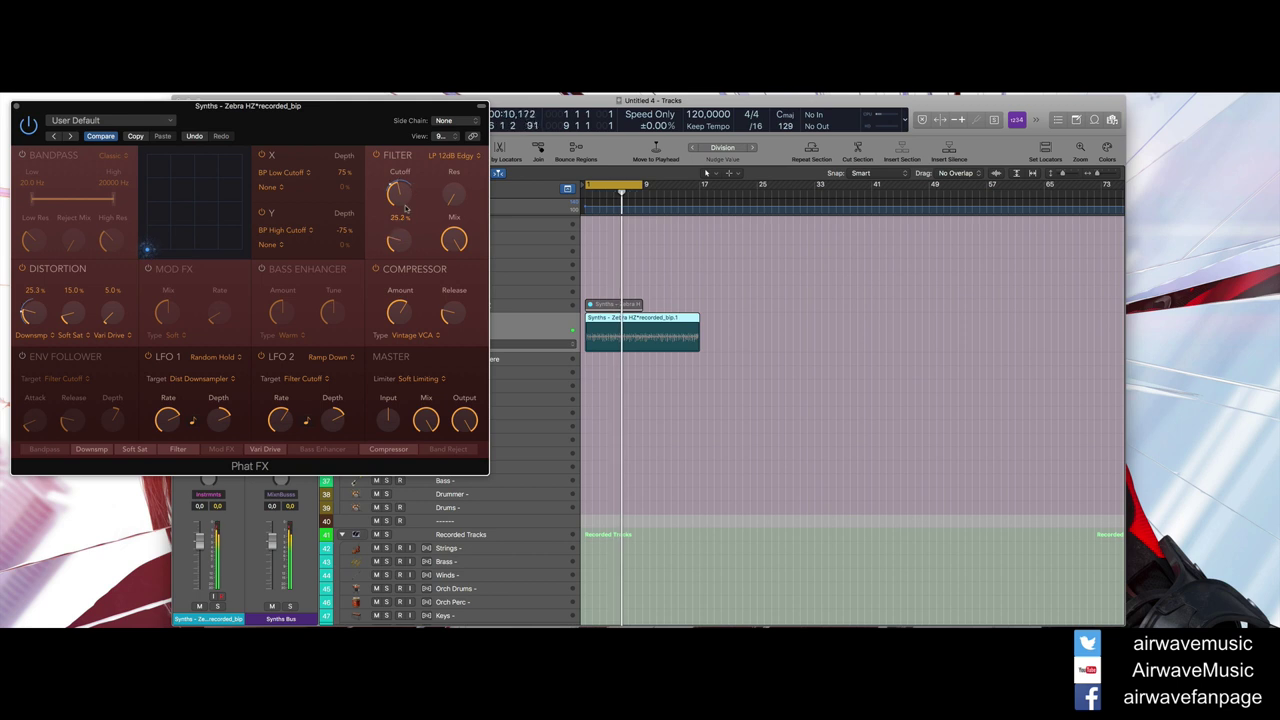
{"action": "left_click", "coordinate": [74, 336]}
{"action": "left_click", "coordinate": [78, 341]}
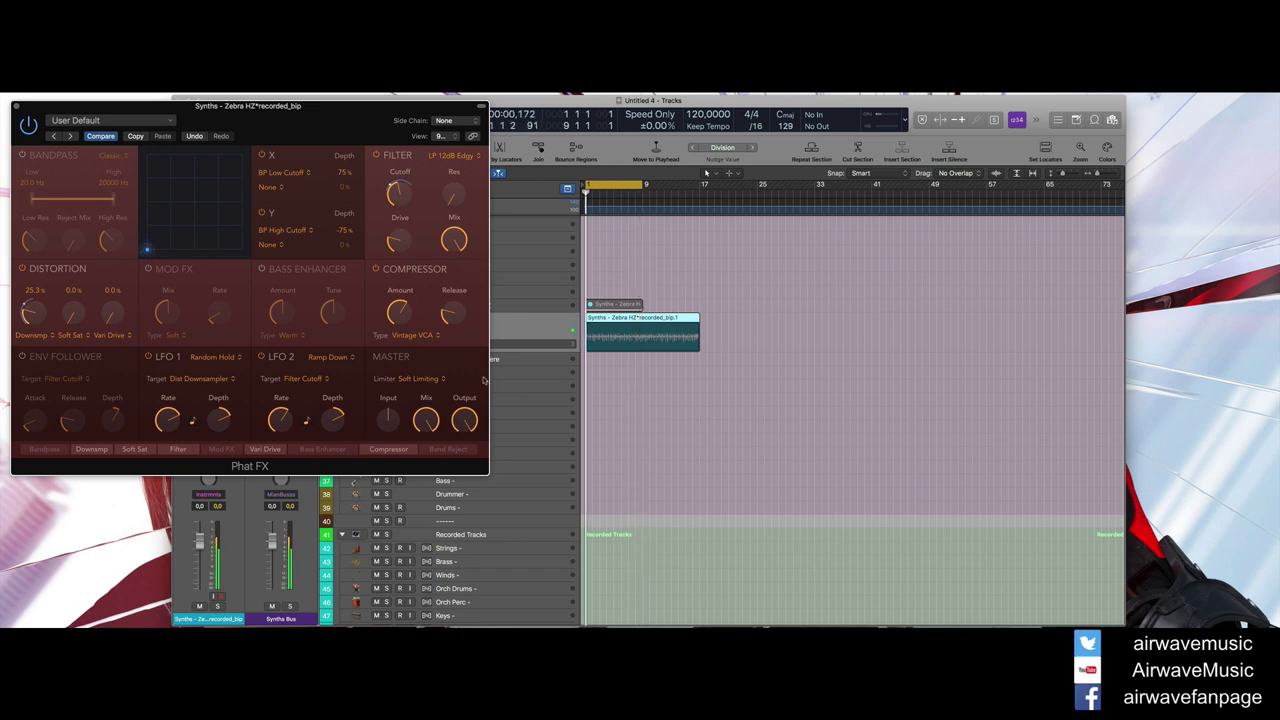
Move Phat FX clear of the track list and compare the source Zebra HZ track with the processed bounced track.
{"action": "left_click_drag", "start_coordinate": [188, 103], "coordinate": [878, 240]}
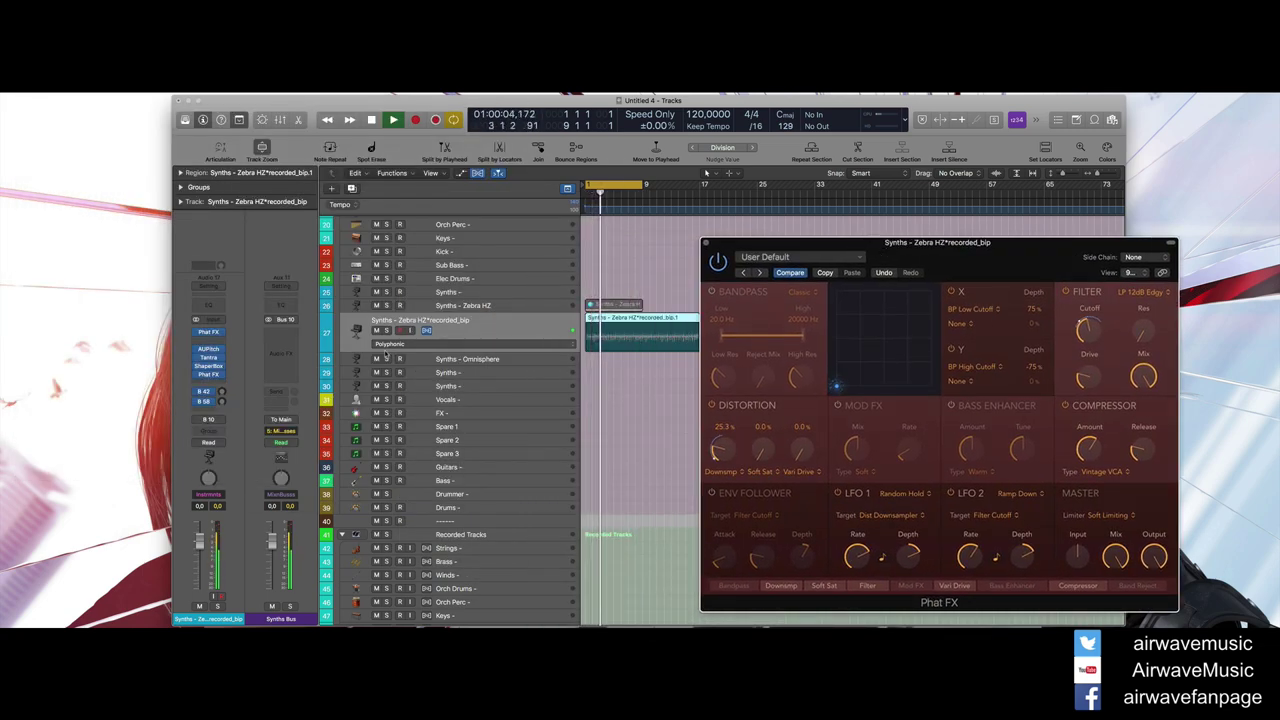
{"action": "key", "text": "space"}
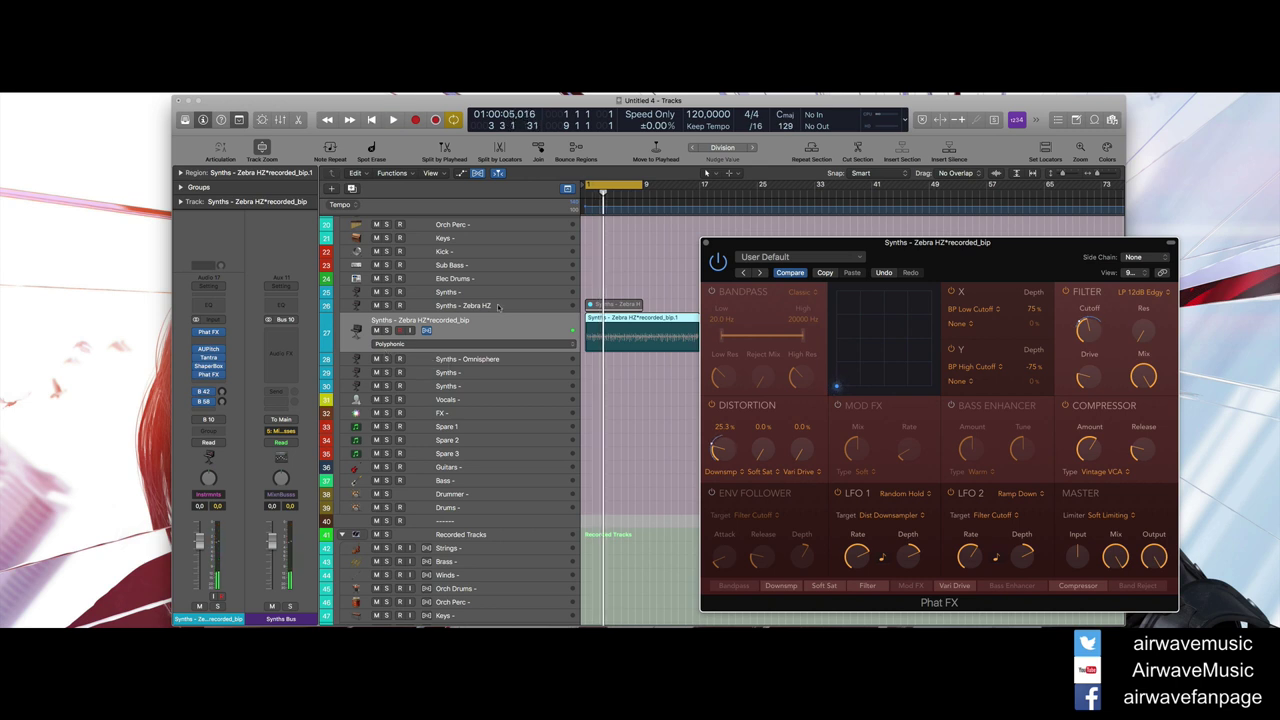
{"action": "left_click", "coordinate": [500, 307]}
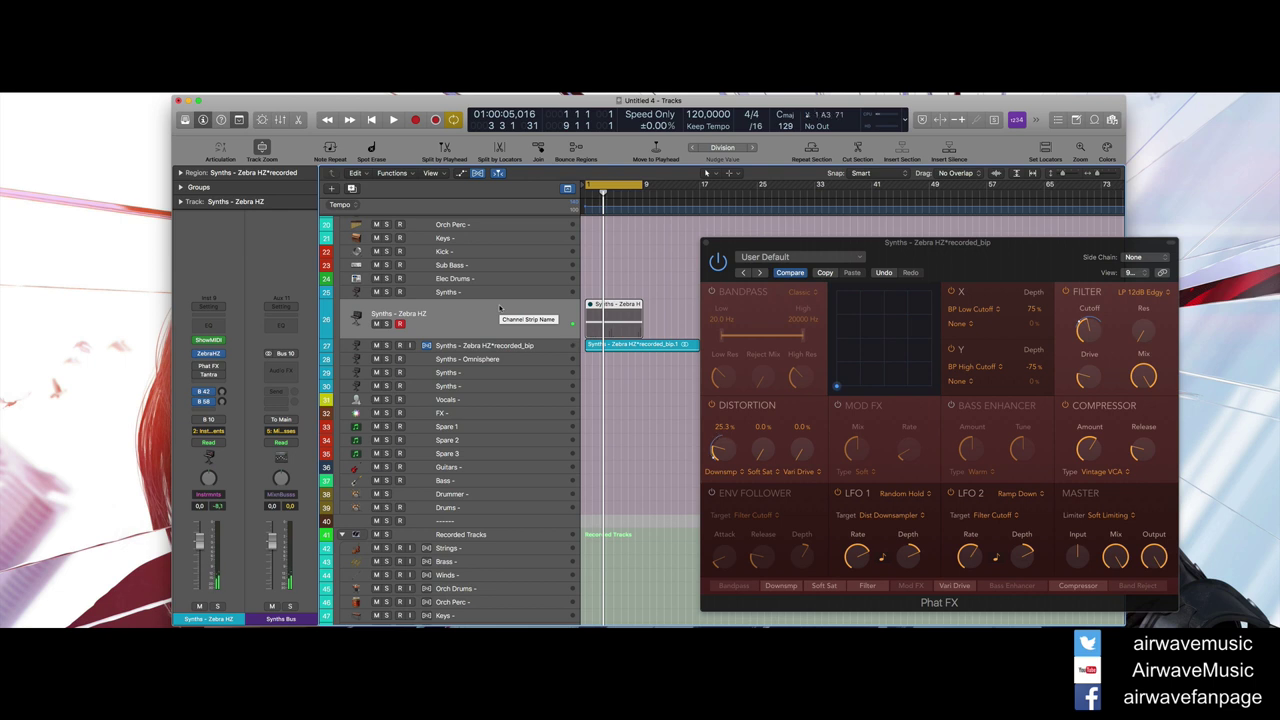
{"action": "key", "text": "Down"}
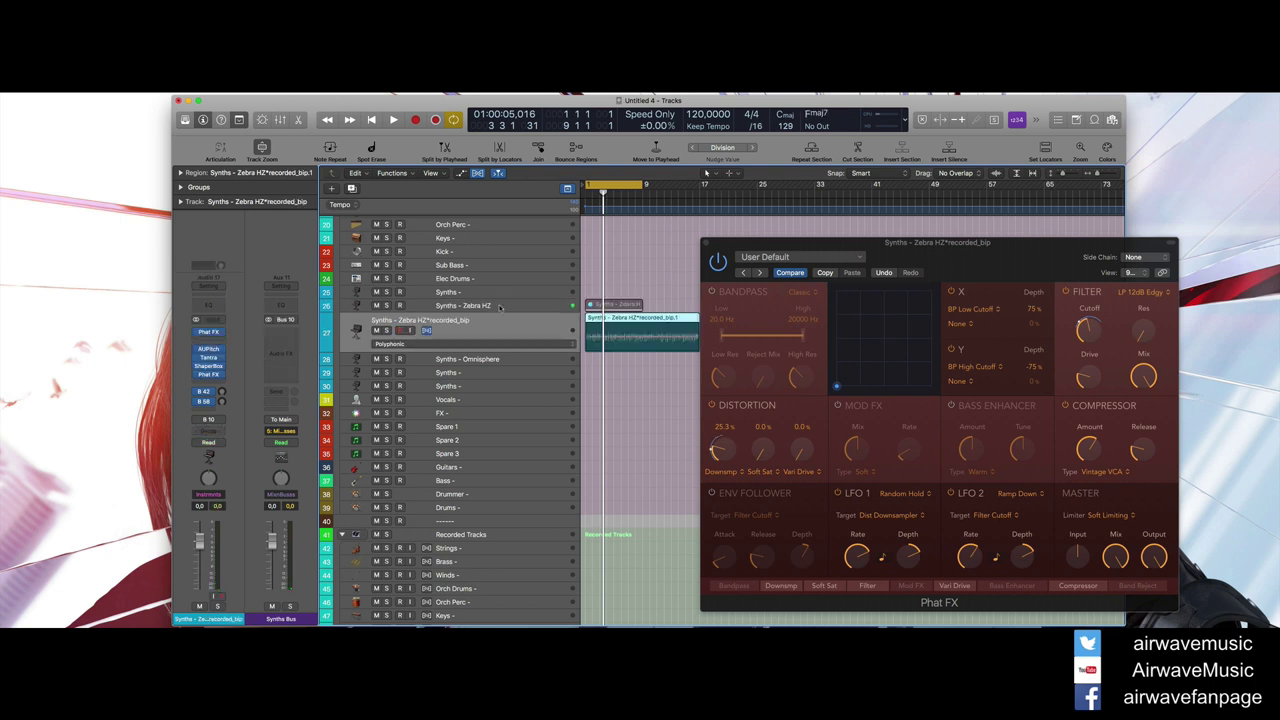
{"action": "key", "text": "space"}
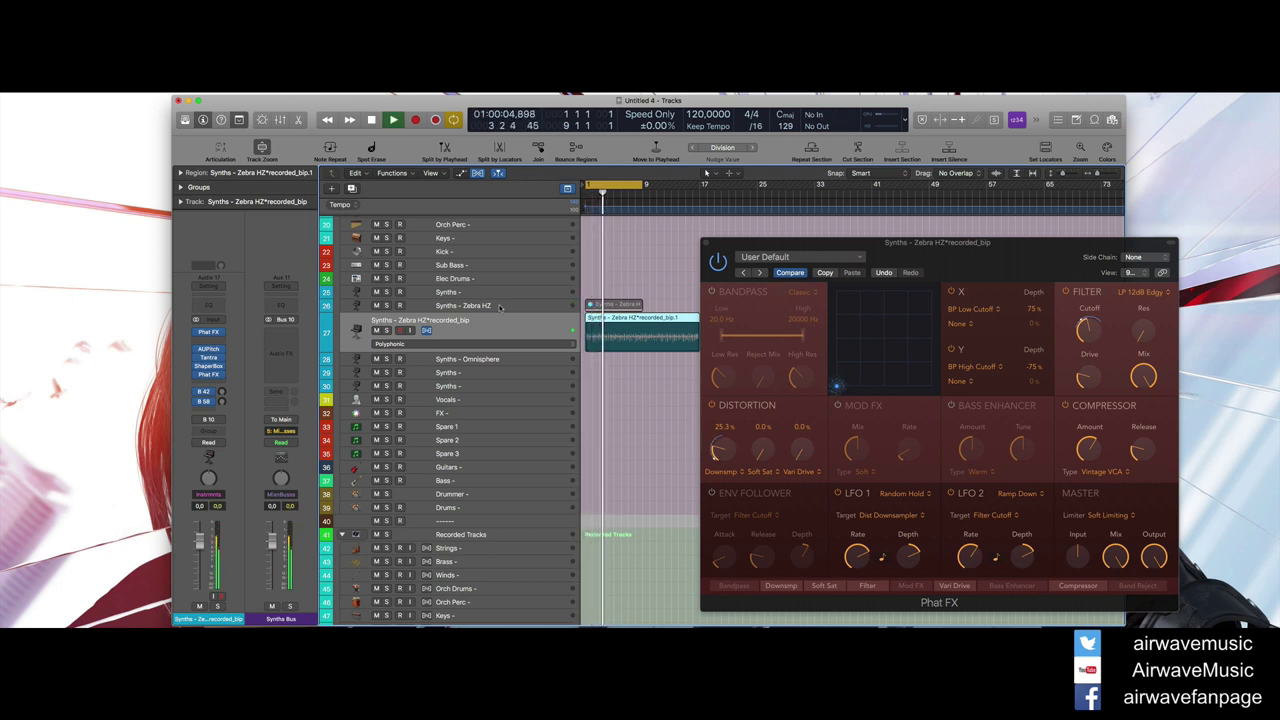
{"action": "key", "text": "space"}
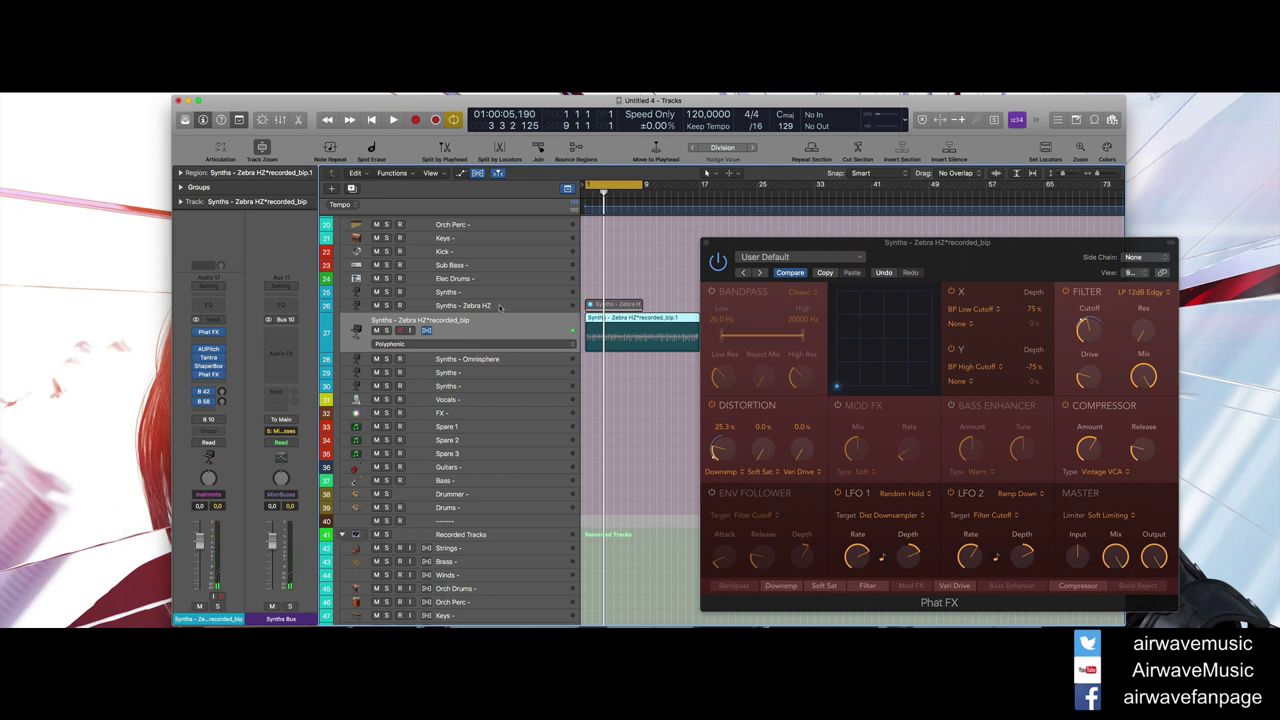